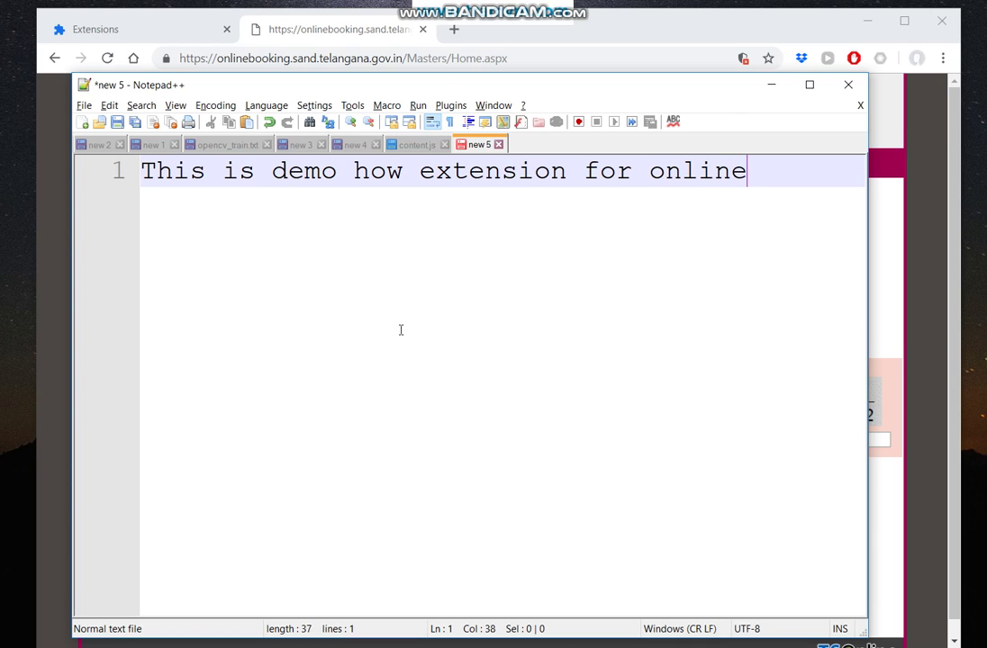
Write the intro line about the online booking sand extension working with Chrome, then '1. install extension for Chrome'.
{"action": "type", "text": "booking s"}
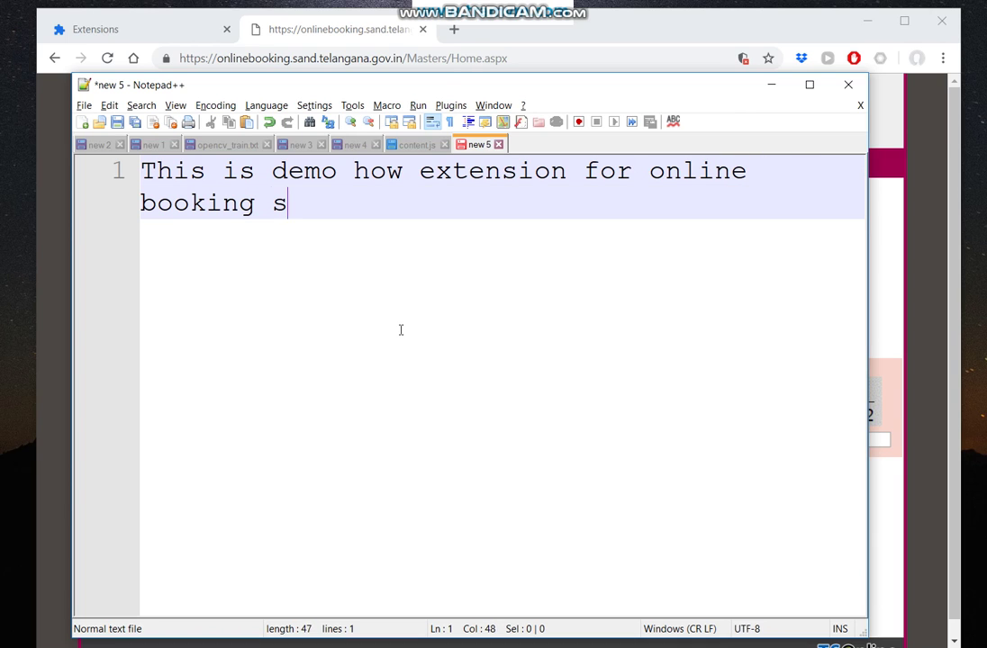
{"action": "type", "text": "ans"}
{"action": "key", "text": "BackSpace"}
{"action": "type", "text": "d "}
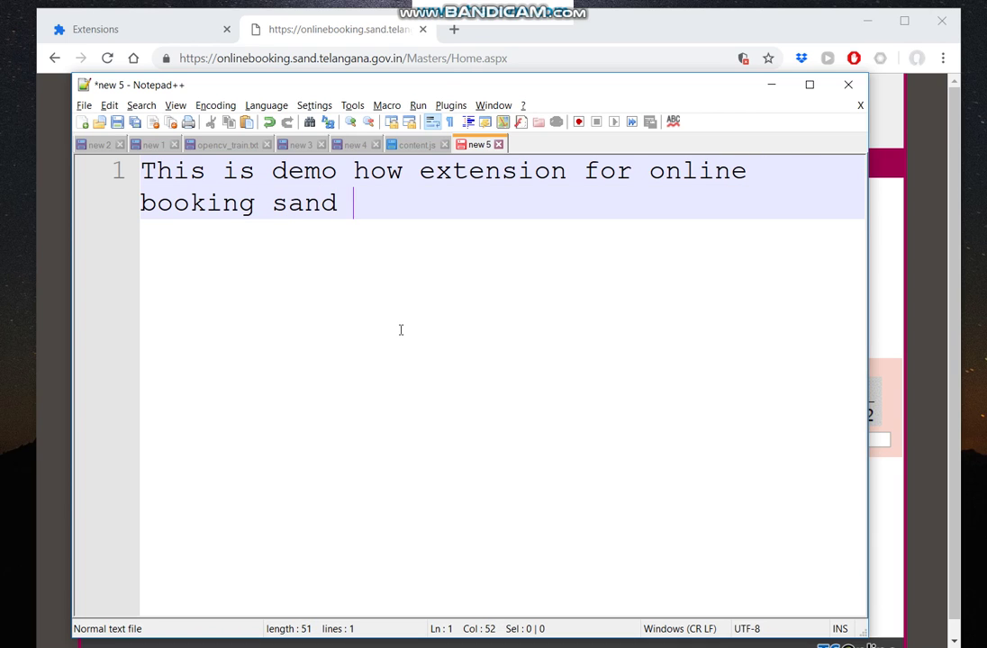
{"action": "type", "text": "work with"}
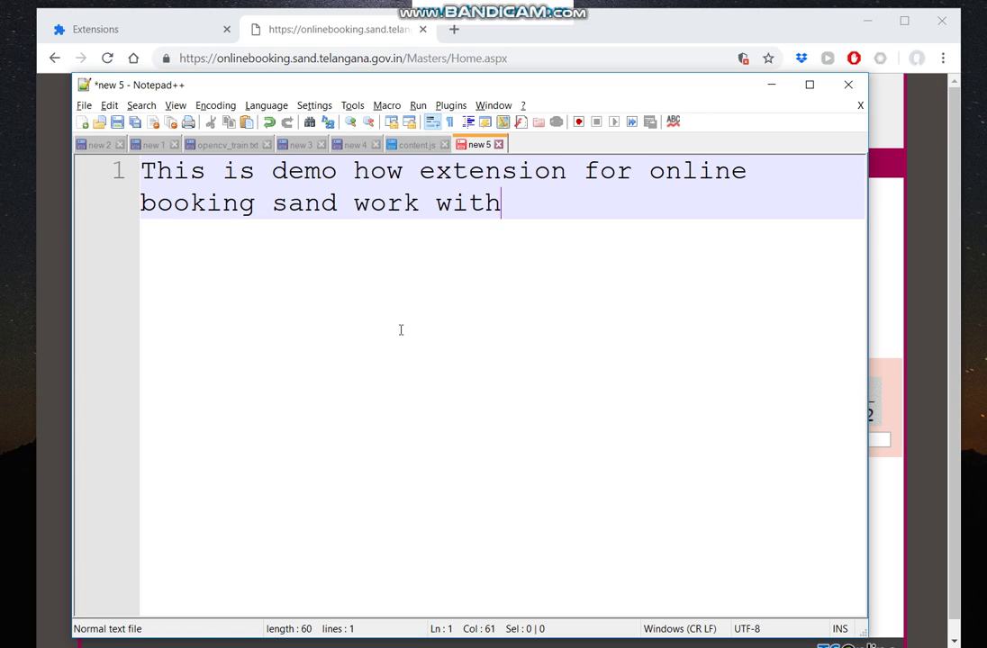
{"action": "type", "text": " Chrome"}
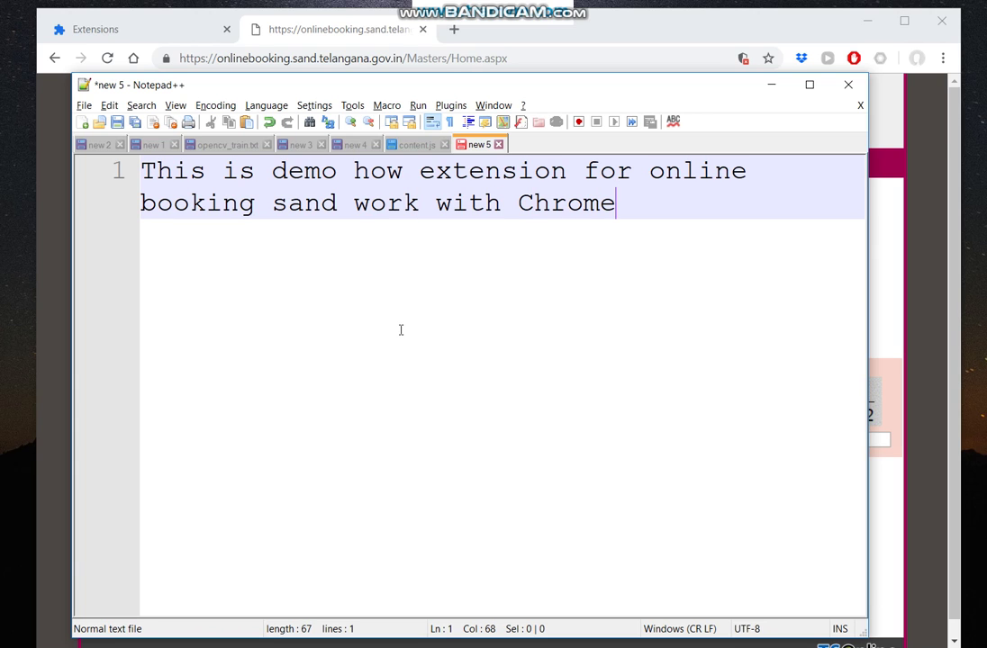
{"action": "key", "text": "Return"}
{"action": "type", "text": "1. install"}
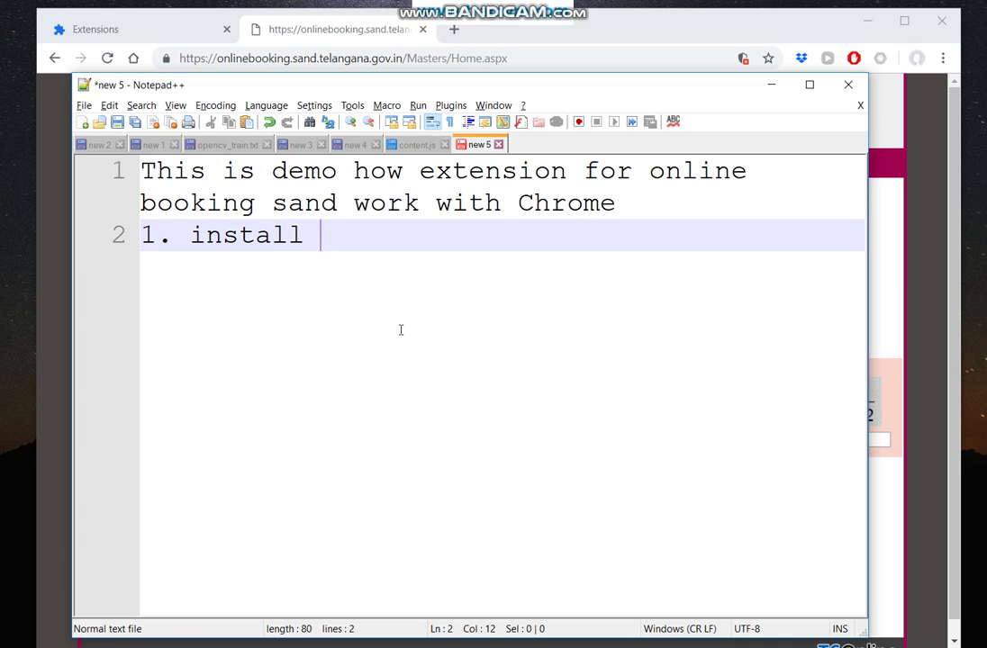
{"action": "type", "text": " extension for Chrom"}
{"action": "key", "text": "BackSpace"}
{"action": "type", "text": "ome"}
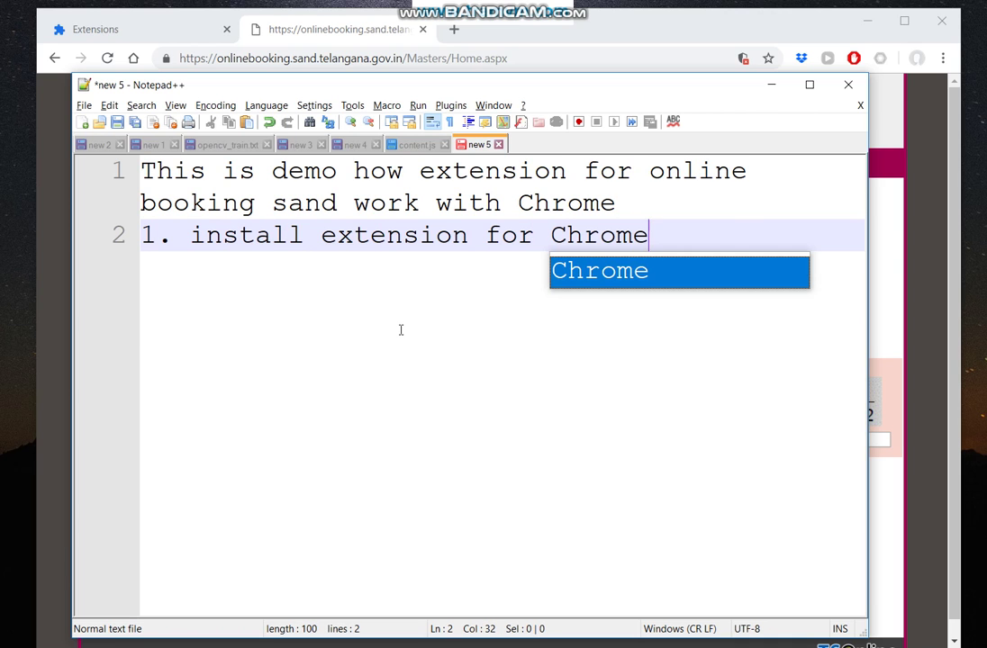
{"action": "key", "text": "alt+Tab"}
Copy the chrome://extensions address into the notes as the step '- open tab'.
{"action": "left_click", "coordinate": [131, 25]}
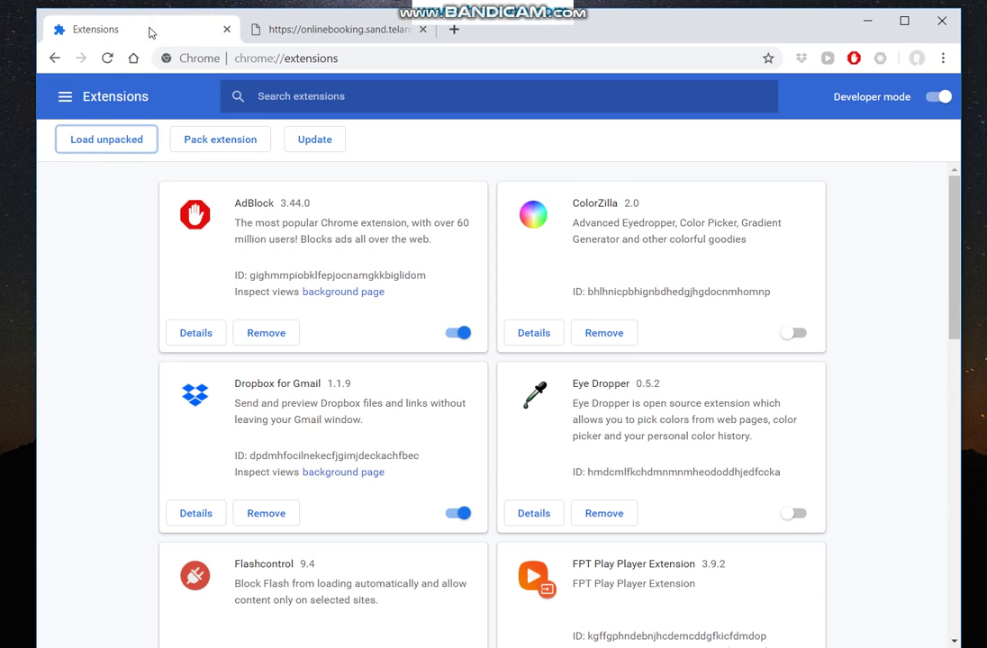
{"action": "left_click", "coordinate": [360, 64]}
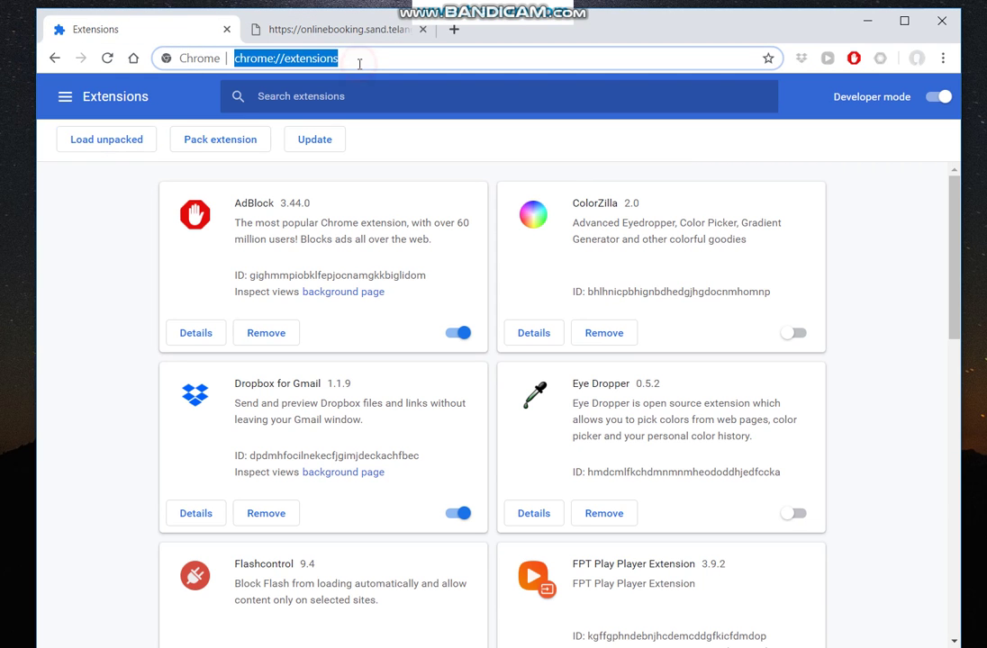
{"action": "key", "text": "alt+Tab"}
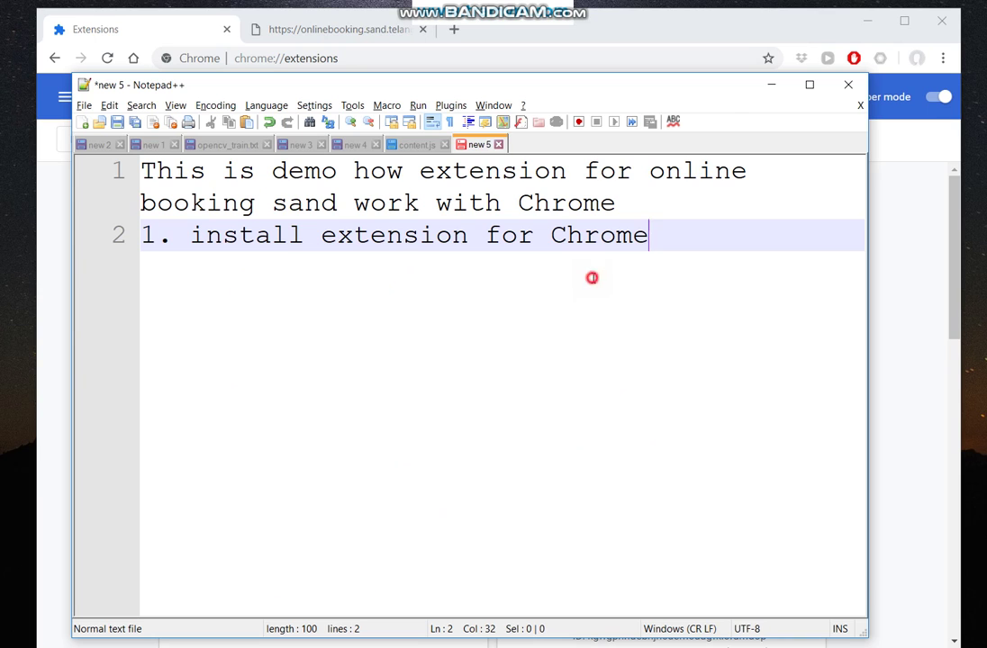
{"action": "key", "text": "Return"}
{"action": "type", "text": "- open tav"}
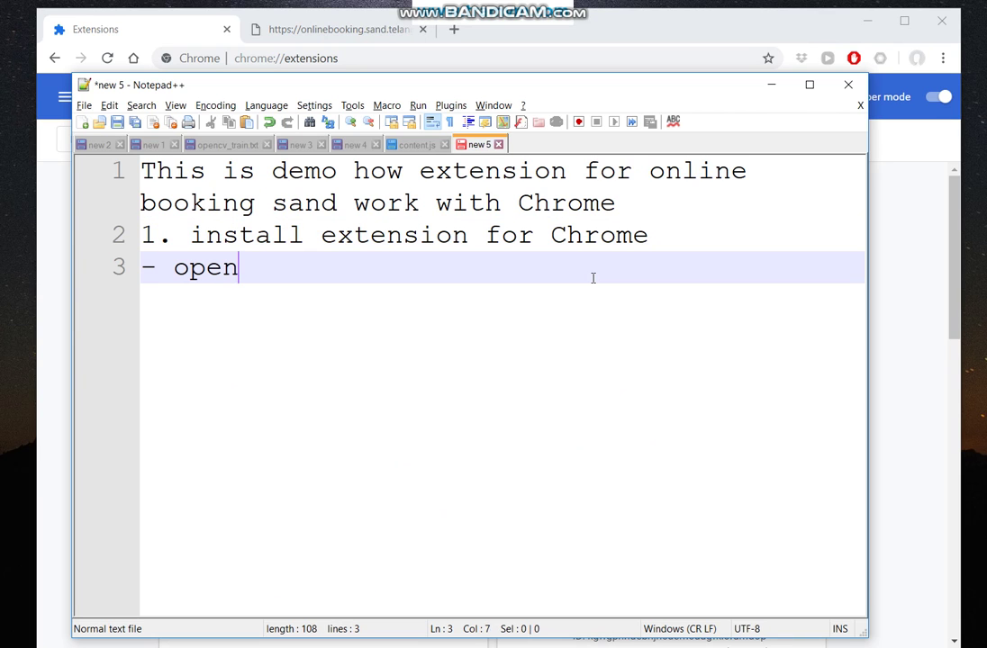
{"action": "key", "text": "BackSpace"}
{"action": "type", "text": "b"}
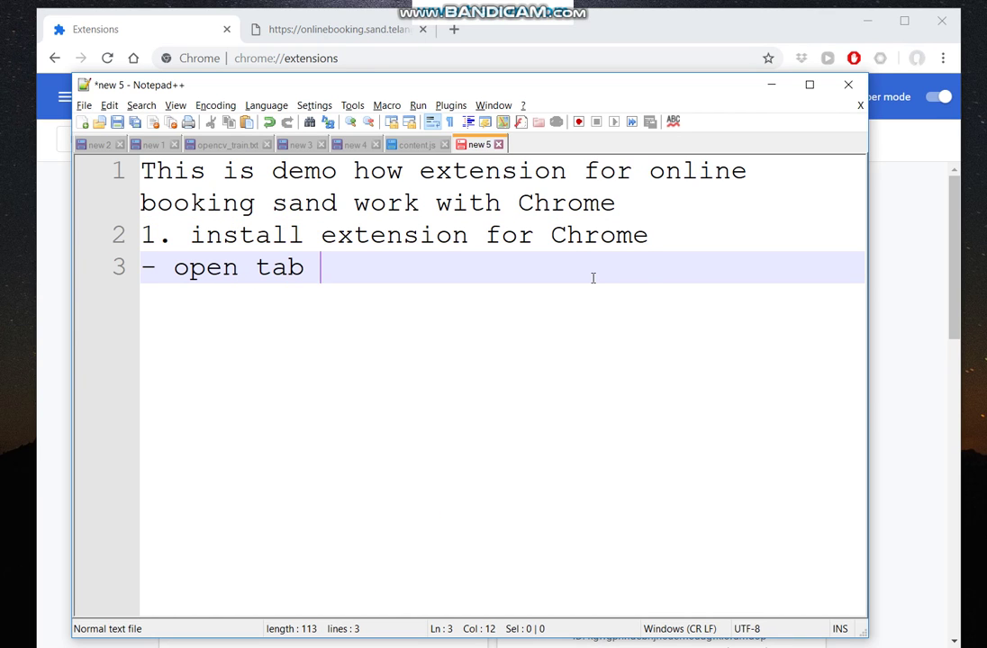
{"action": "type", "text": "chrome://extensions/"}
Note '- enable developer mode' and toggle Chrome's Developer mode off and back on.
{"action": "key", "text": "Return"}
{"action": "type", "text": "- "}
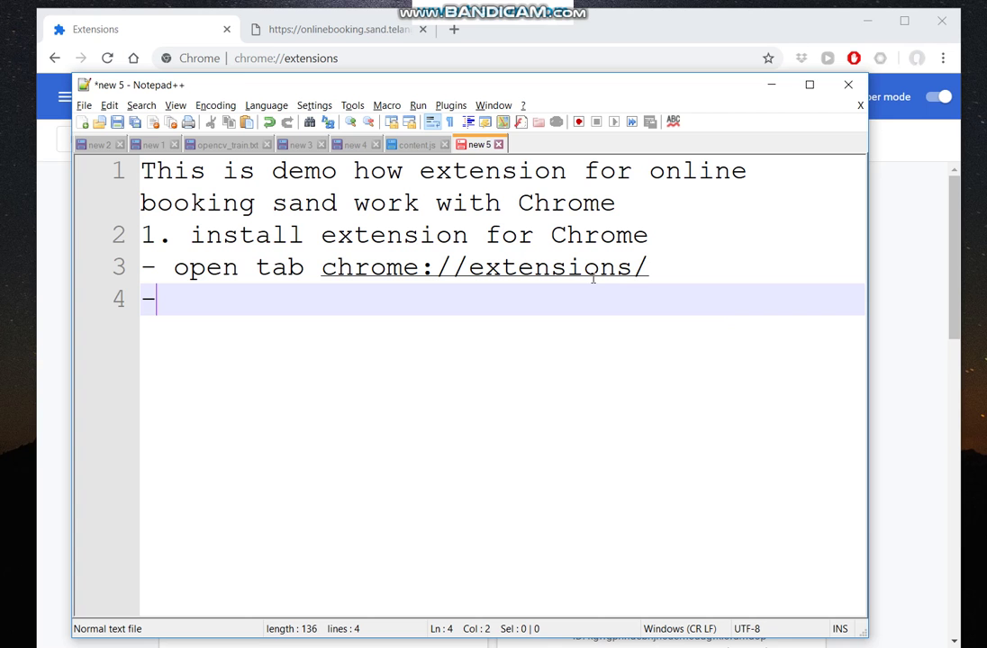
{"action": "type", "text": "enable deve"}
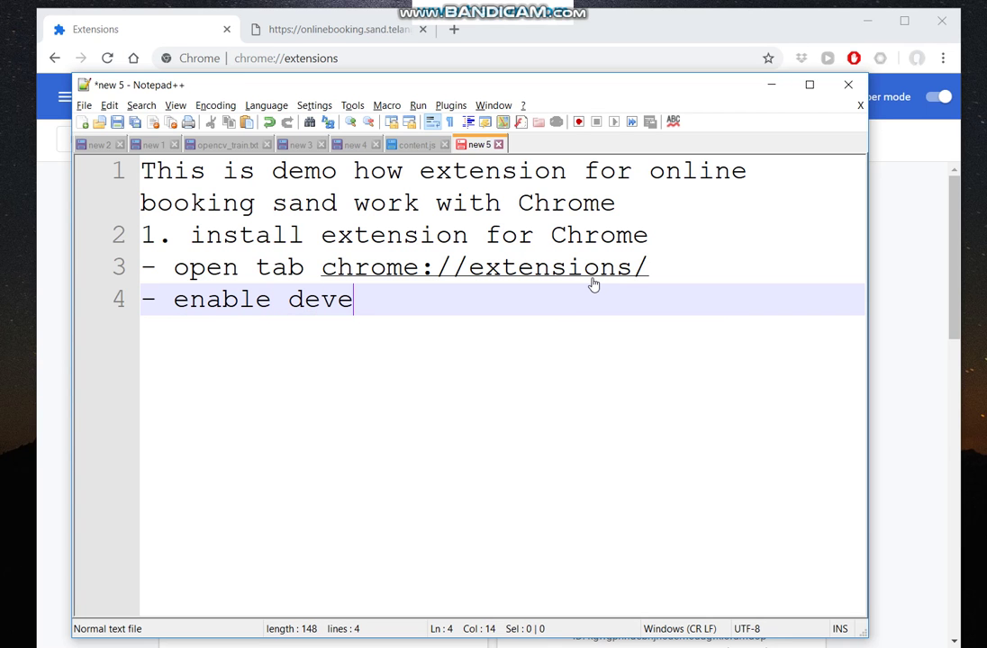
{"action": "type", "text": "loper mode"}
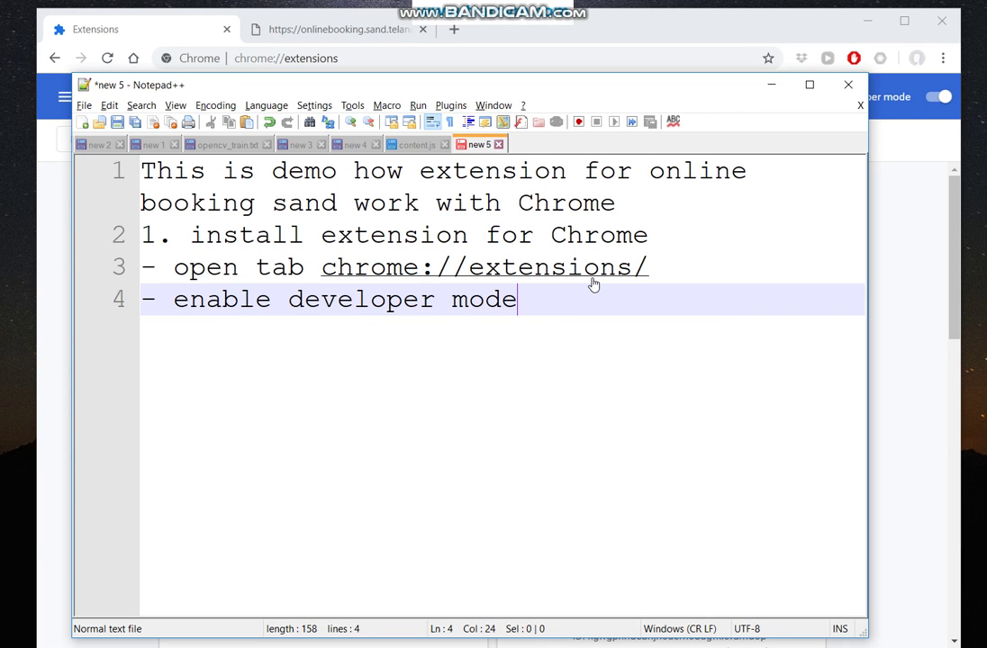
{"action": "key", "text": "alt+Tab"}
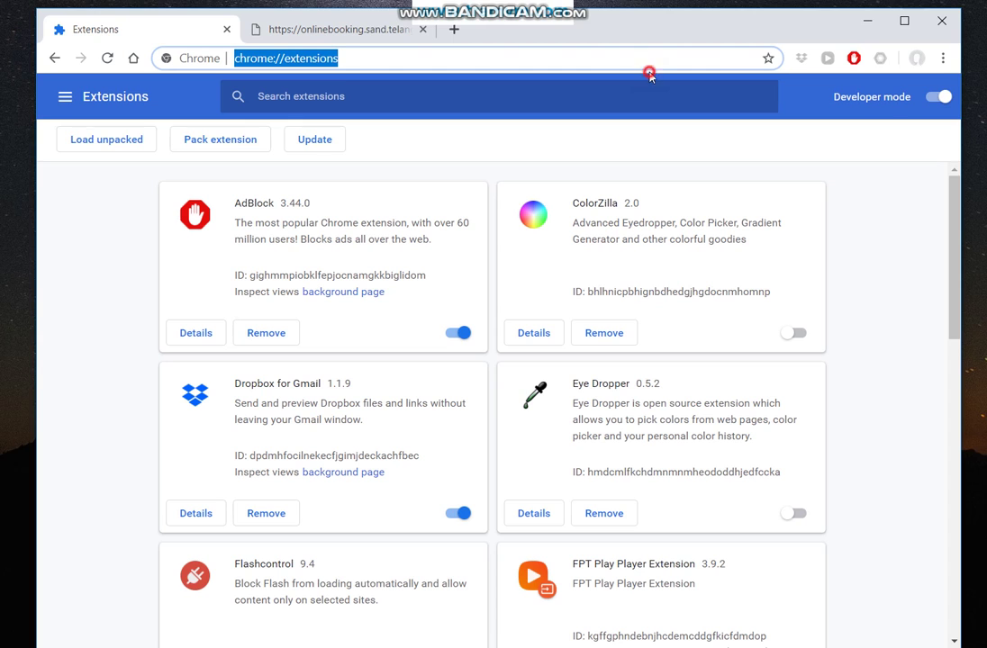
{"action": "left_click", "coordinate": [626, 52]}
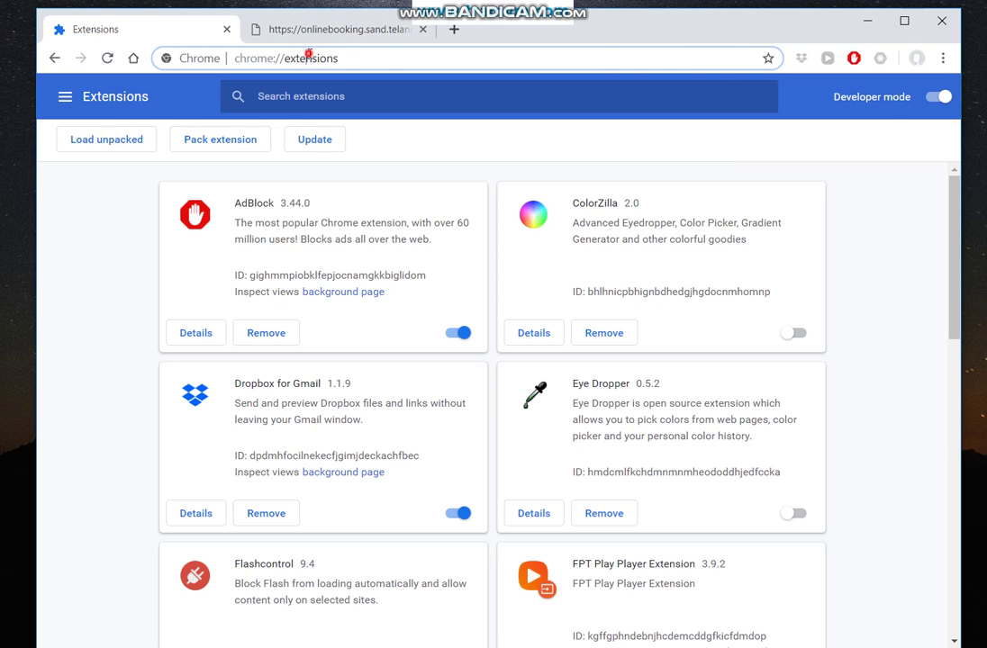
{"action": "left_click", "coordinate": [944, 101]}
{"action": "left_click", "coordinate": [943, 98]}
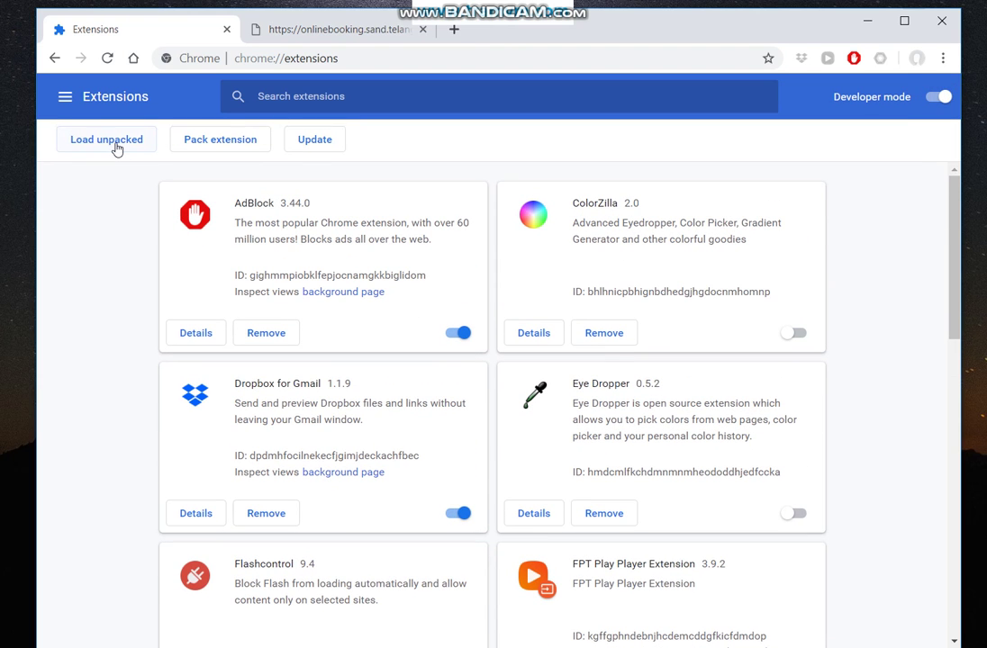
Add the note line '- load unpacked'.
{"action": "key", "text": "alt+Tab"}
{"action": "key", "text": "Return"}
{"action": "type", "text": "- "}
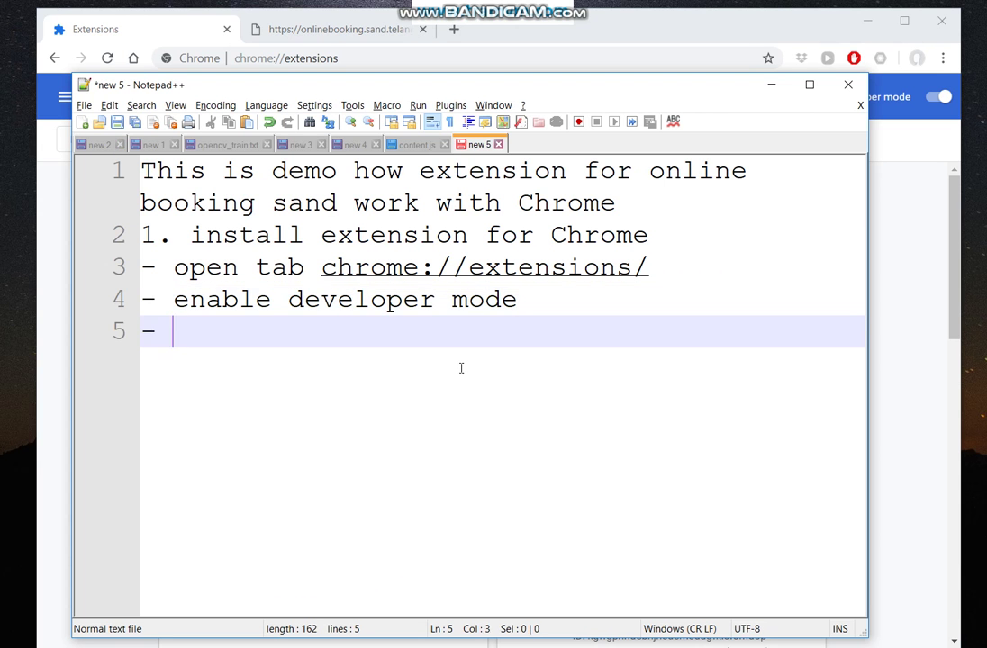
{"action": "type", "text": "load unpacked"}
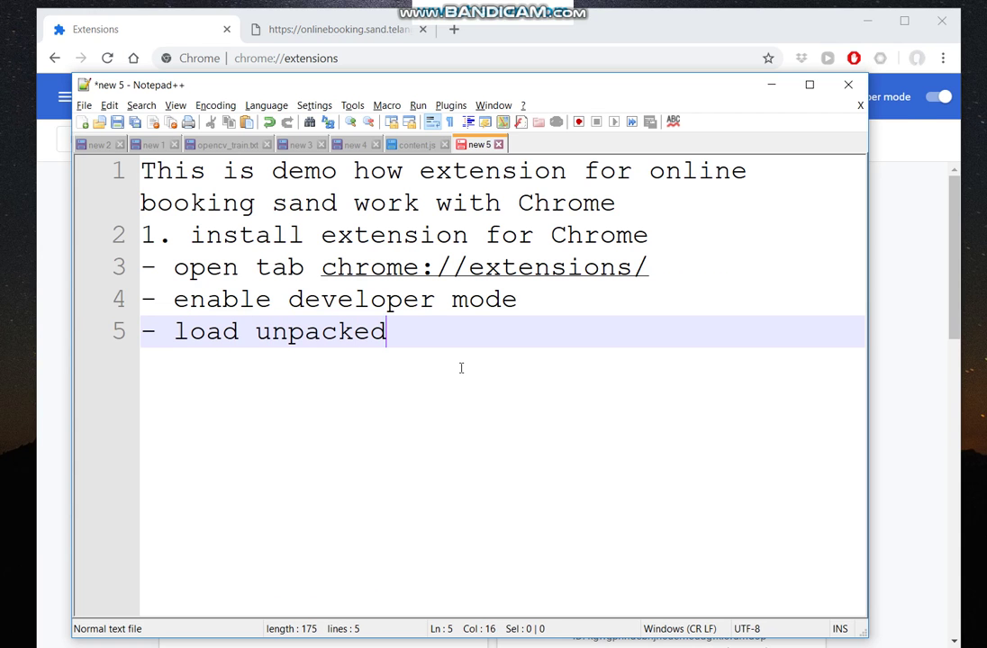
{"action": "key", "text": "alt+Tab"}
Start Load unpacked and note '- select folder contain the extension'.
{"action": "left_click", "coordinate": [127, 141]}
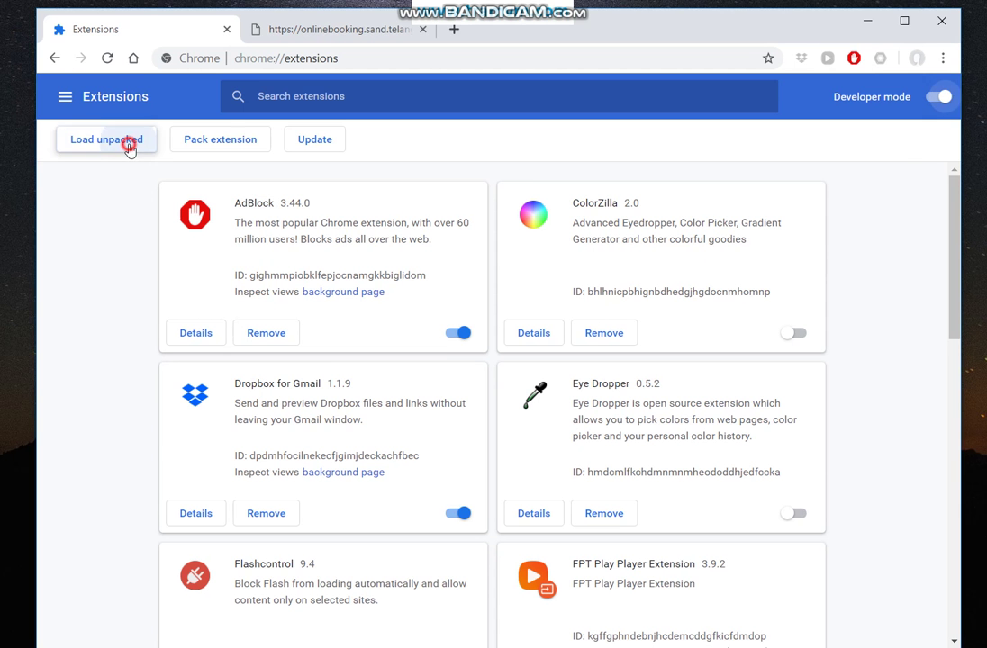
{"action": "key", "text": "alt+Tab"}
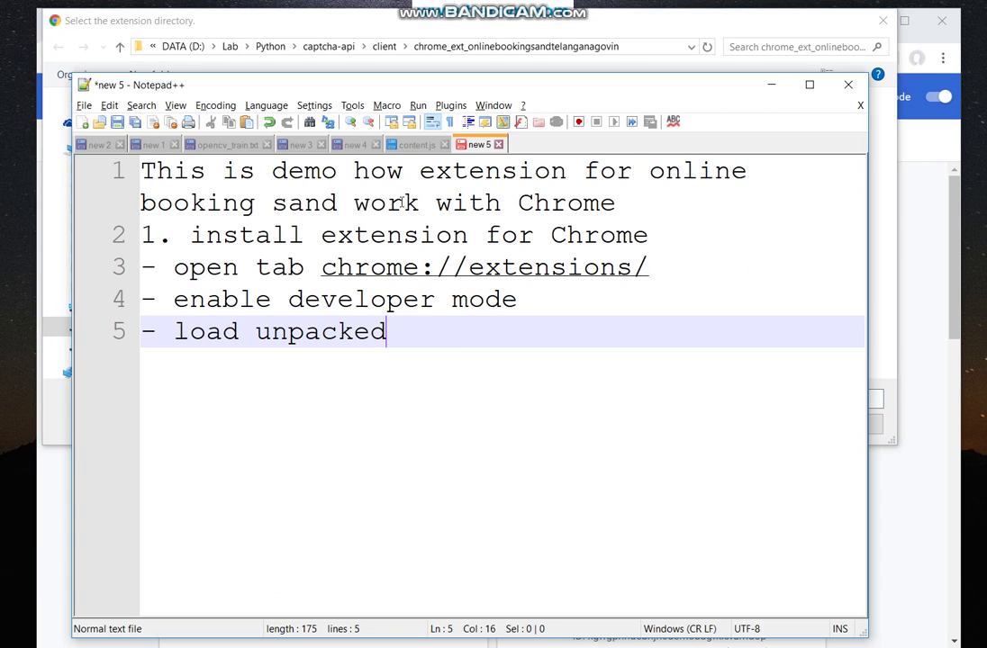
{"action": "key", "text": "Return"}
{"action": "type", "text": "- select"}
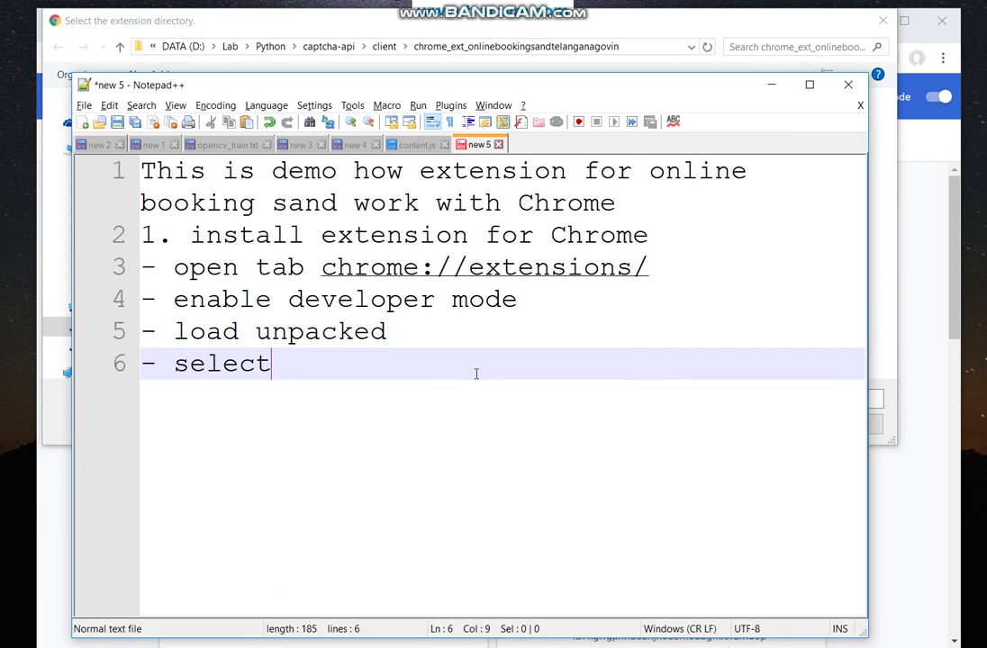
{"action": "type", "text": " folder con"}
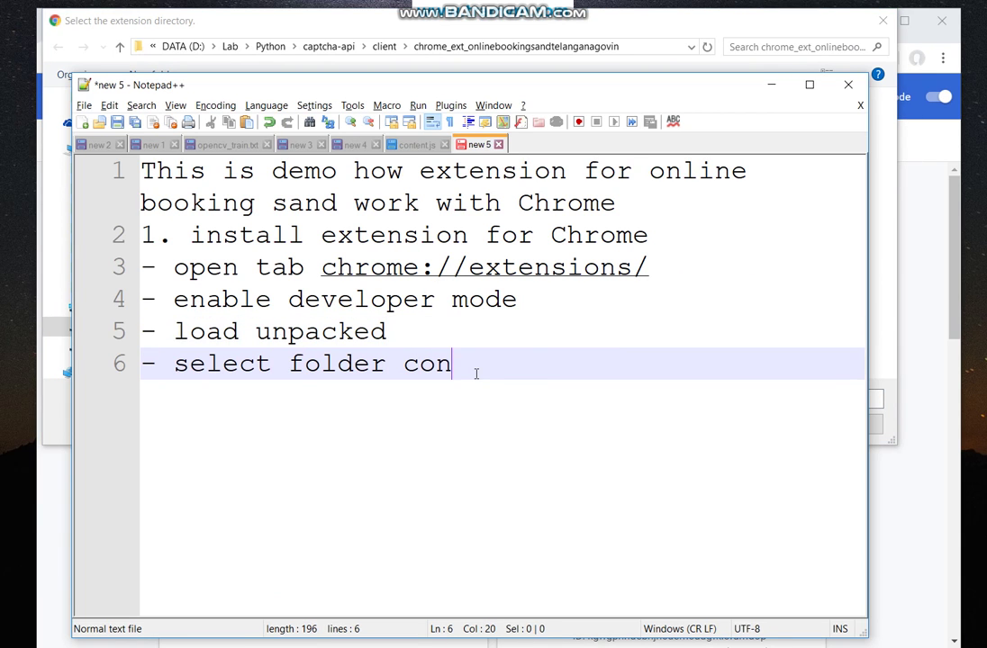
{"action": "type", "text": "tain the "}
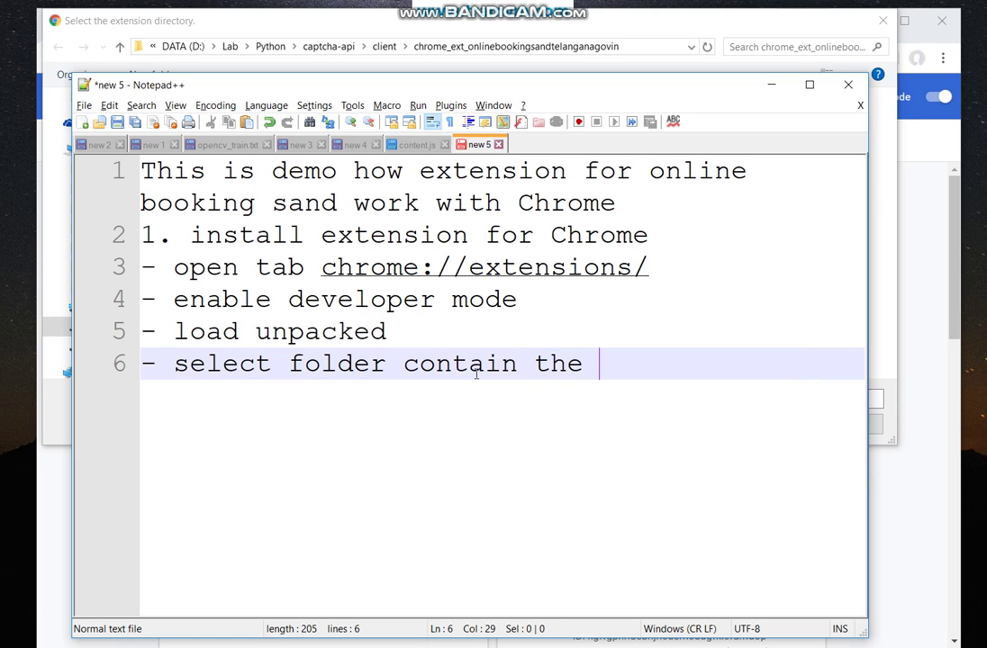
{"action": "type", "text": "extension"}
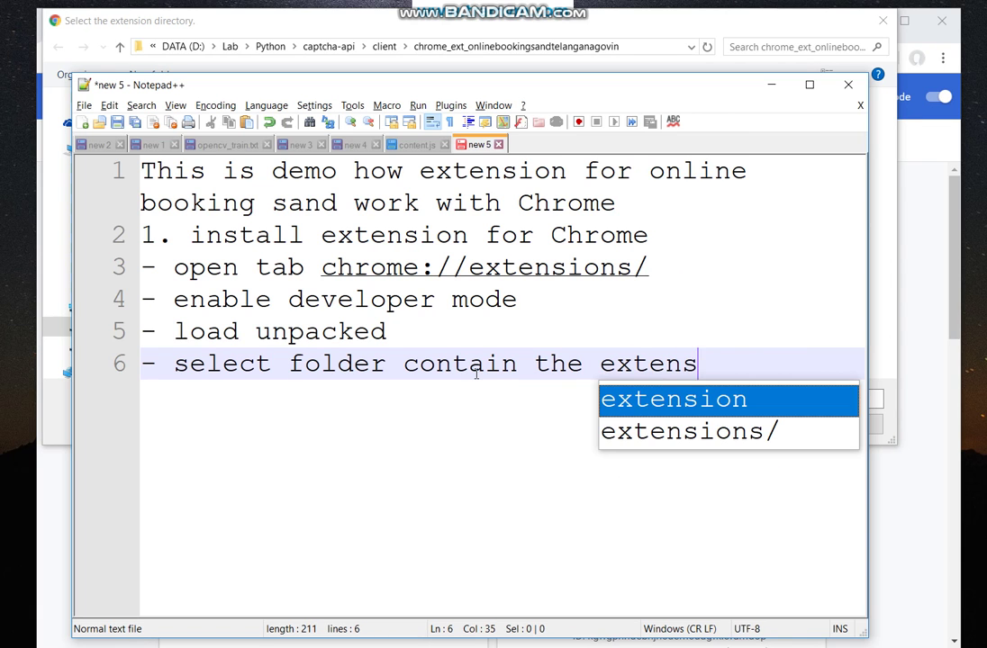
{"action": "key", "text": "Escape"}
Load the Auto captcha extension from the chrome_ext_onlinebookingsandtelanganagovin folder.
{"action": "key", "text": "alt+Tab"}
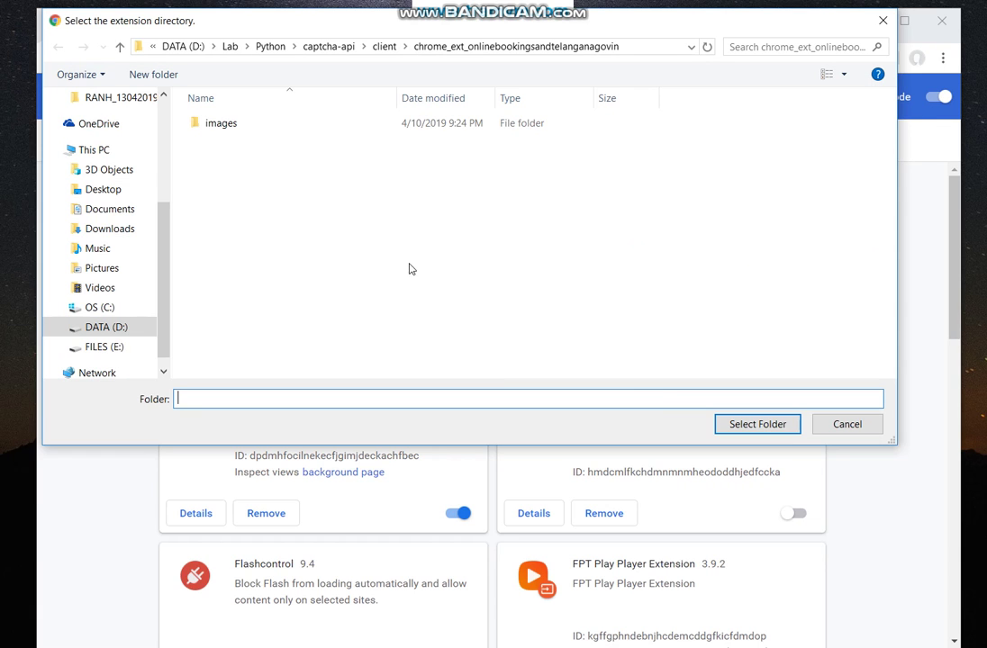
{"action": "left_click", "coordinate": [744, 423]}
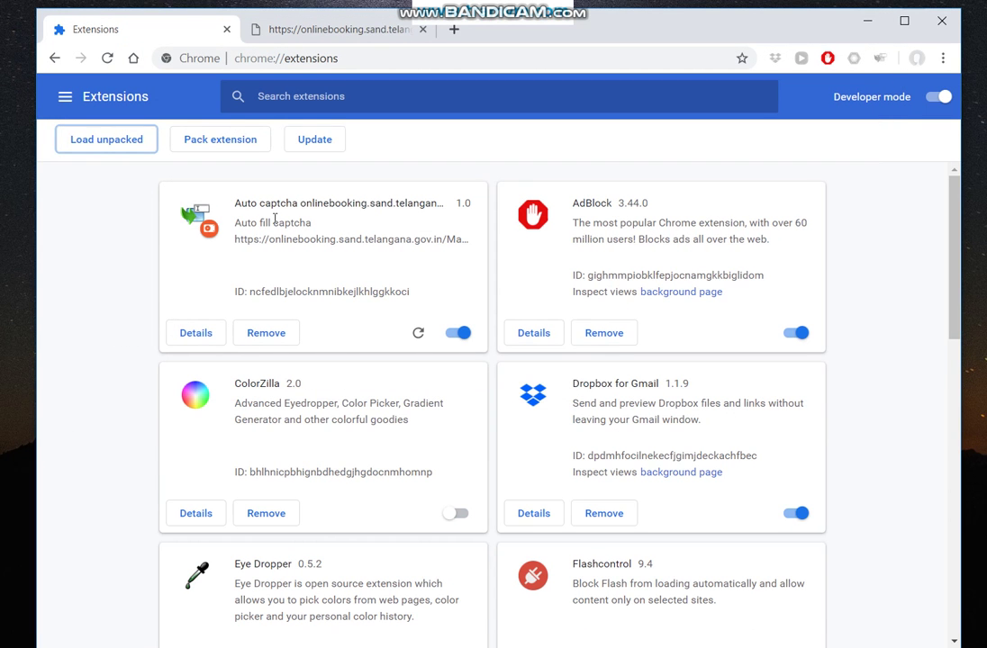
{"action": "key", "text": "alt+Tab"}
{"action": "key", "text": "Return"}
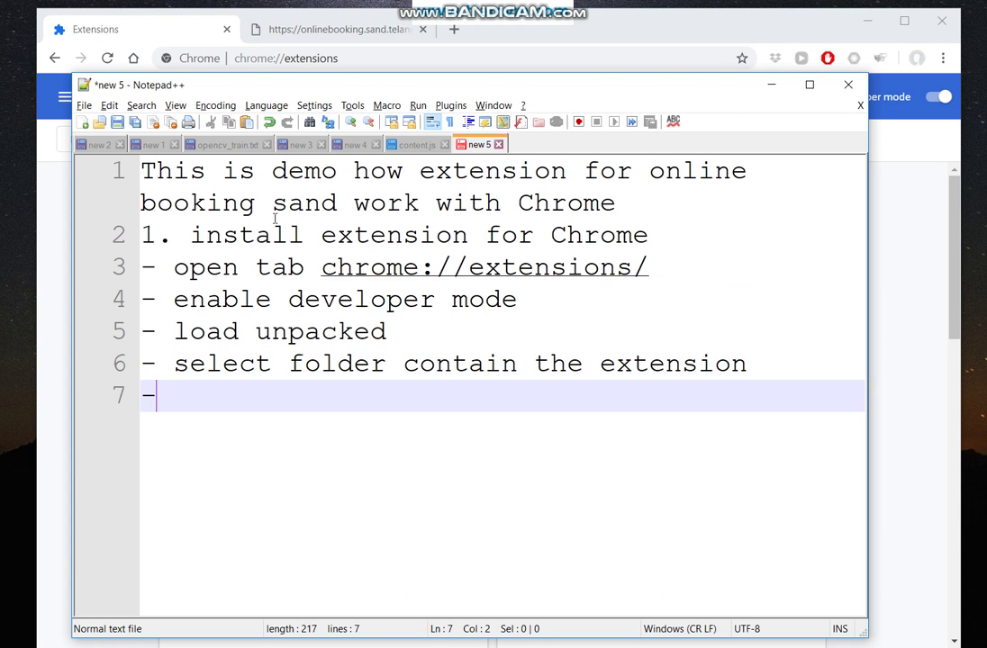
Close the install steps with the note '=> extension loaded'.
{"action": "type", "text": "=> ent"}
{"action": "key", "text": "BackSpace"}
{"action": "key", "text": "BackSpace"}
{"action": "type", "text": "xt"}
{"action": "key", "text": "Return"}
{"action": "type", "text": "laod"}
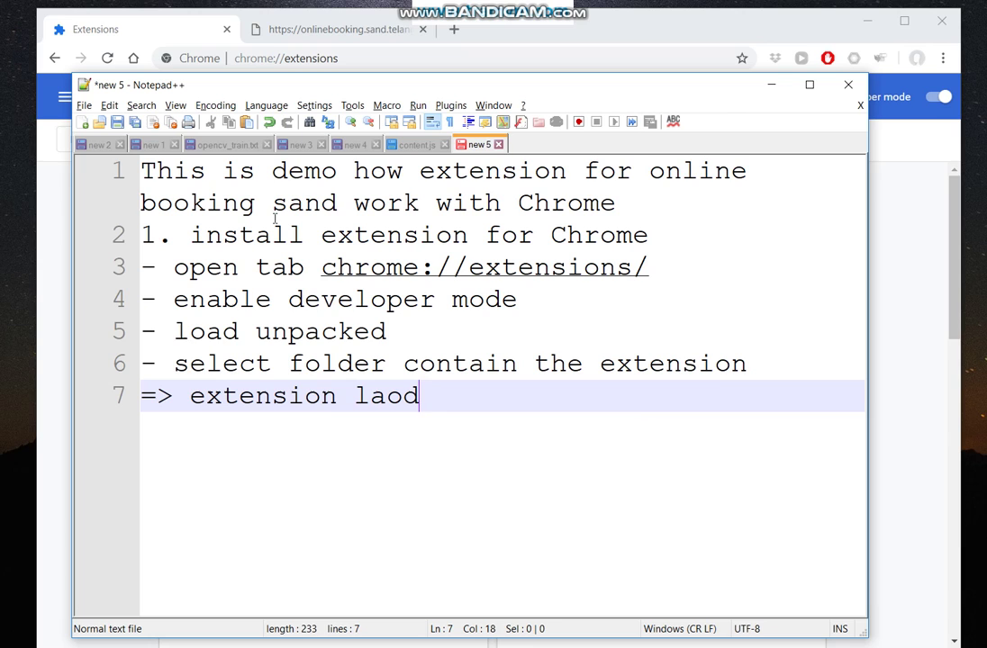
{"action": "key", "text": "BackSpace"}
{"action": "key", "text": "BackSpace"}
{"action": "key", "text": "BackSpace"}
{"action": "type", "text": "oaded"}
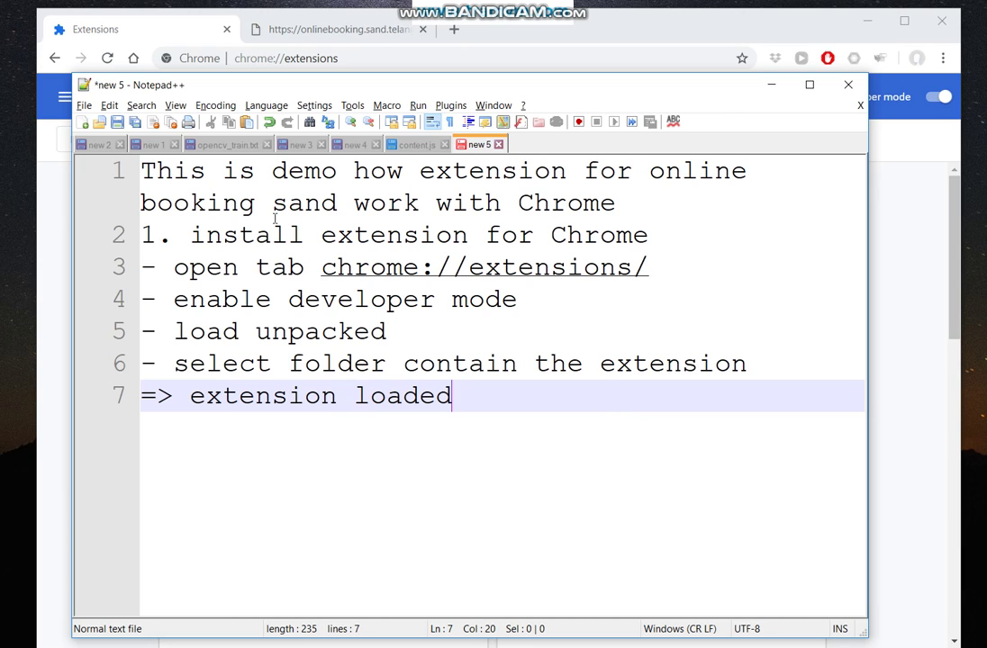
{"action": "key", "text": "Return"}
Add the heading '2. Extension features:' with the bullet '- auto fill username/password'.
{"action": "type", "text": "2. test"}
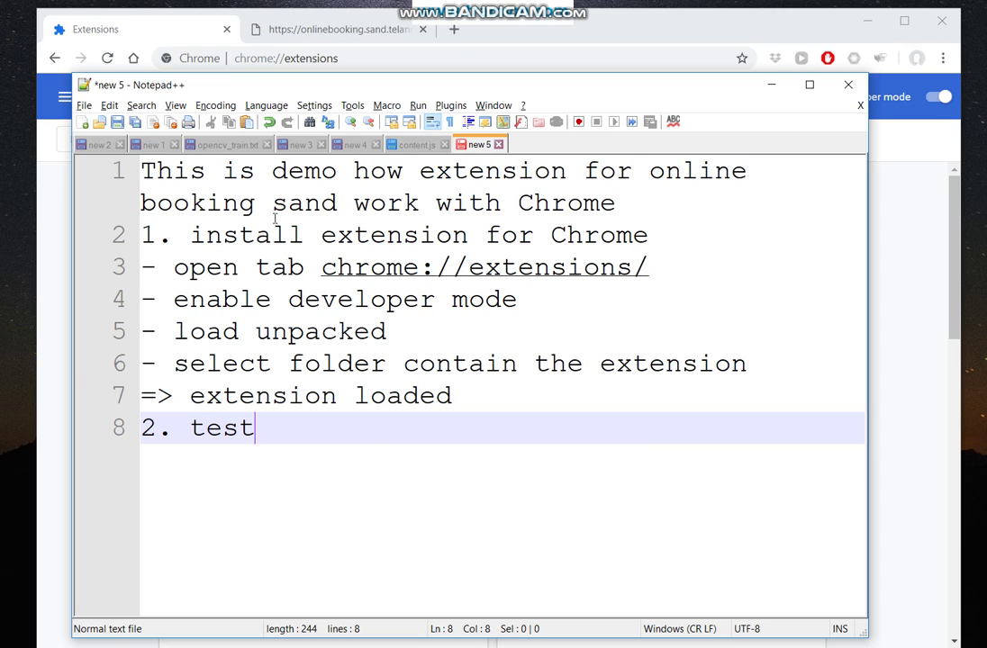
{"action": "key", "text": "BackSpace"}
{"action": "key", "text": "BackSpace"}
{"action": "key", "text": "BackSpace"}
{"action": "key", "text": "BackSpace"}
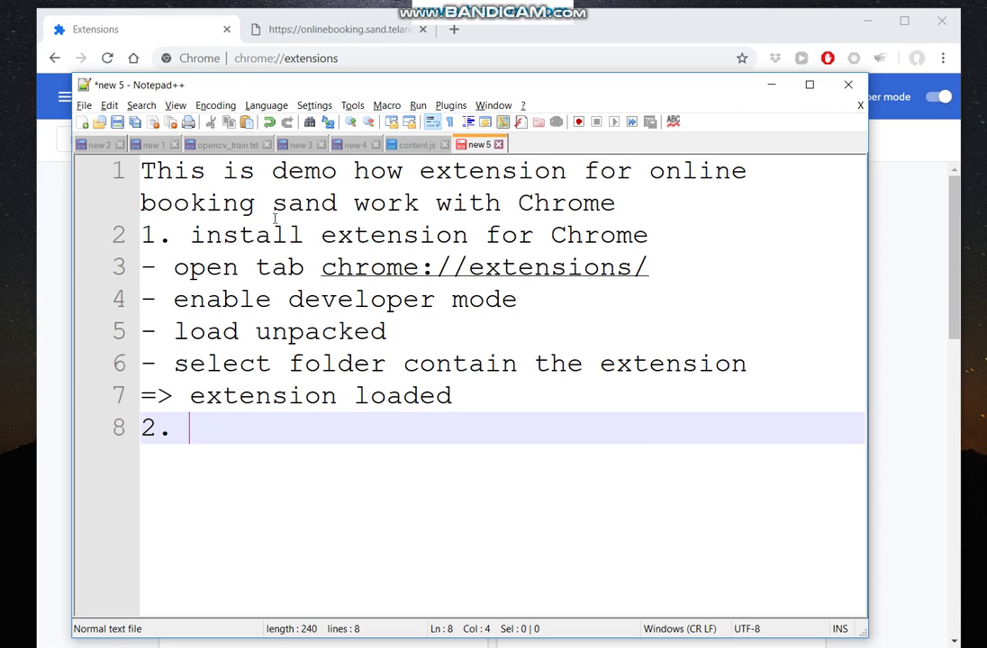
{"action": "type", "text": "Exten"}
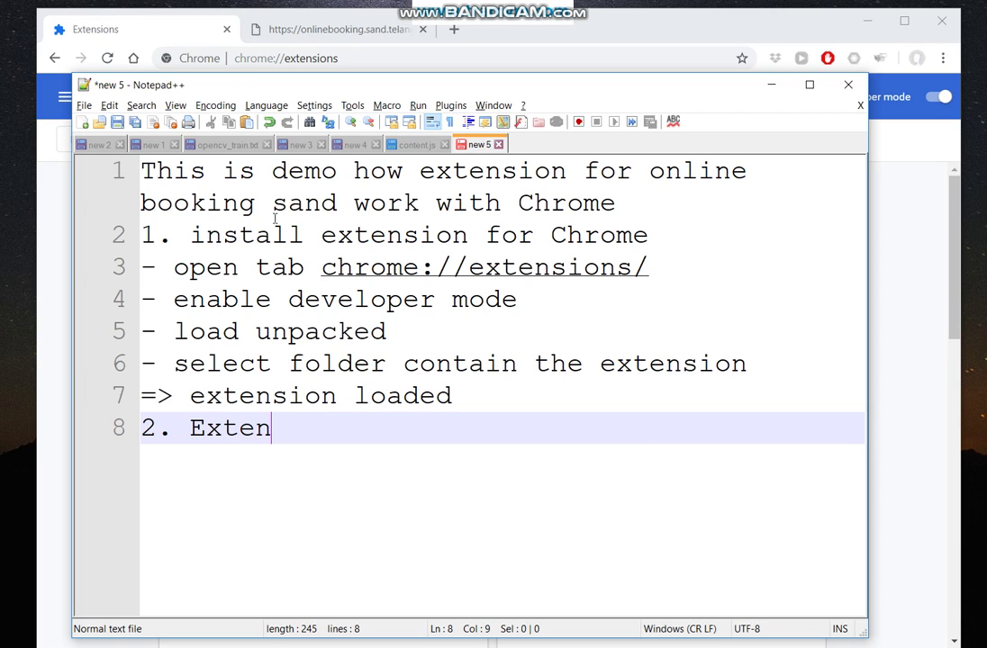
{"action": "type", "text": "sion features:"}
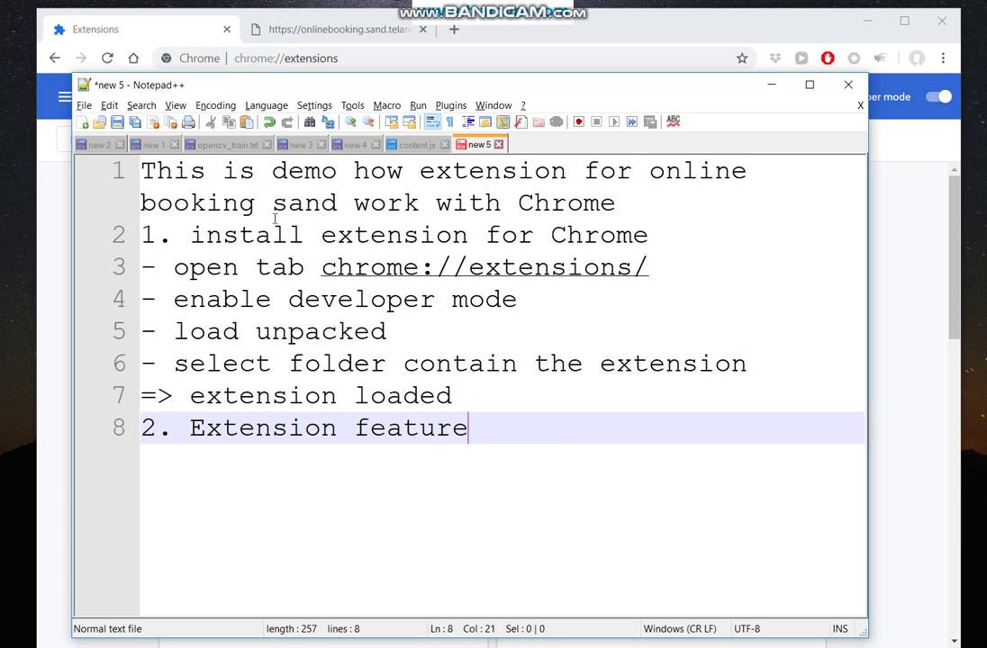
{"action": "key", "text": "Return"}
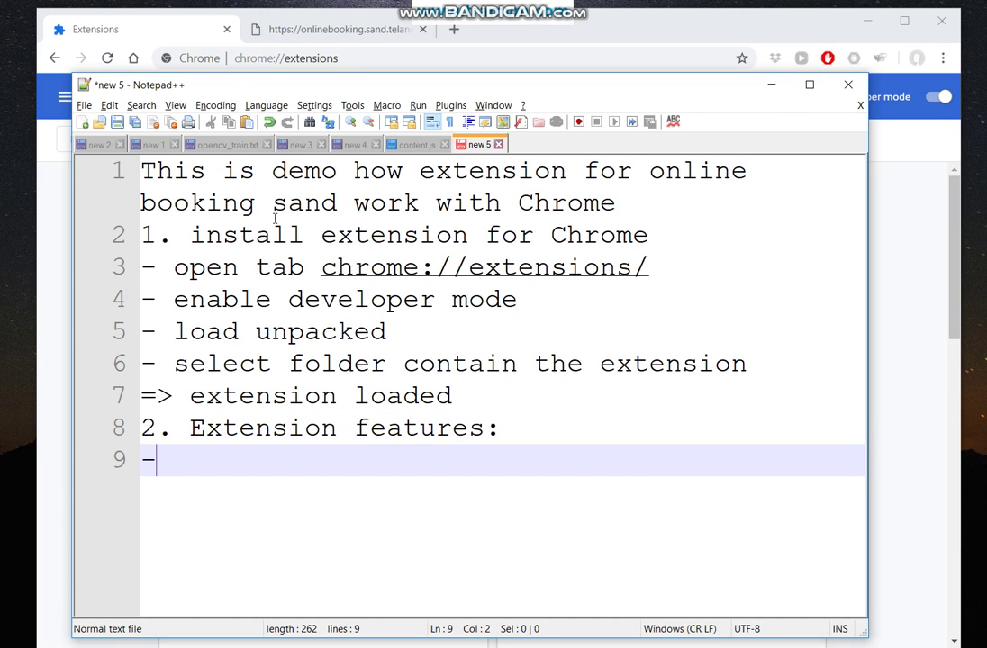
{"action": "type", "text": "- auto fi"}
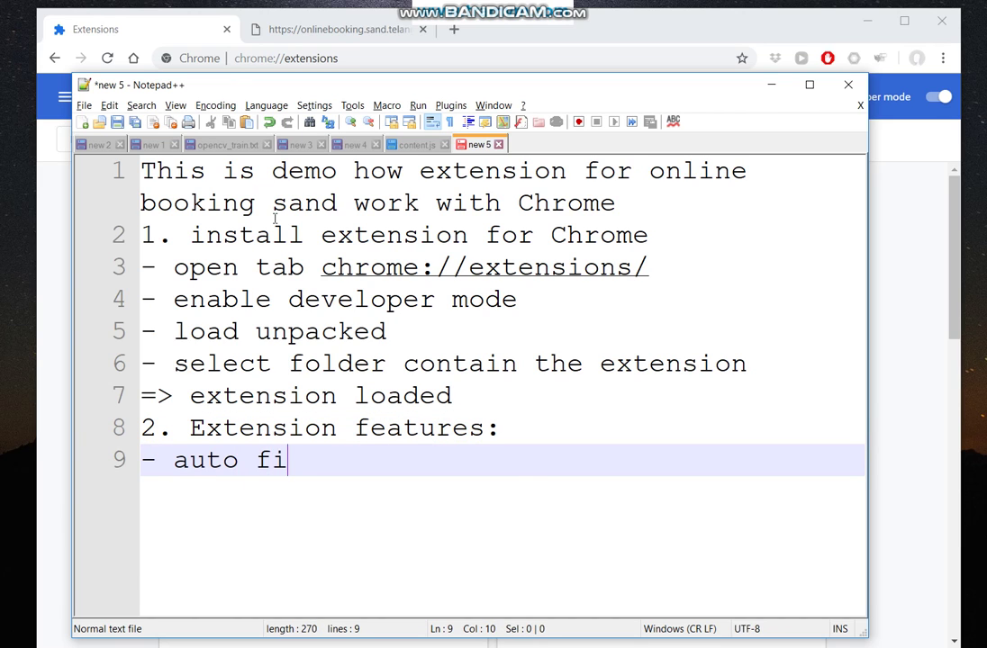
{"action": "type", "text": "ll username/passwprd"}
{"action": "key", "text": "BackSpace"}
{"action": "key", "text": "BackSpace"}
{"action": "key", "text": "BackSpace"}
{"action": "type", "text": "pr"}
{"action": "key", "text": "BackSpace"}
{"action": "key", "text": "BackSpace"}
{"action": "type", "text": "ord"}
{"action": "key", "text": "Return"}
Add bullets '- auto fill captcha' and '- stop countdown (in development)'.
{"action": "type", "text": "- "}
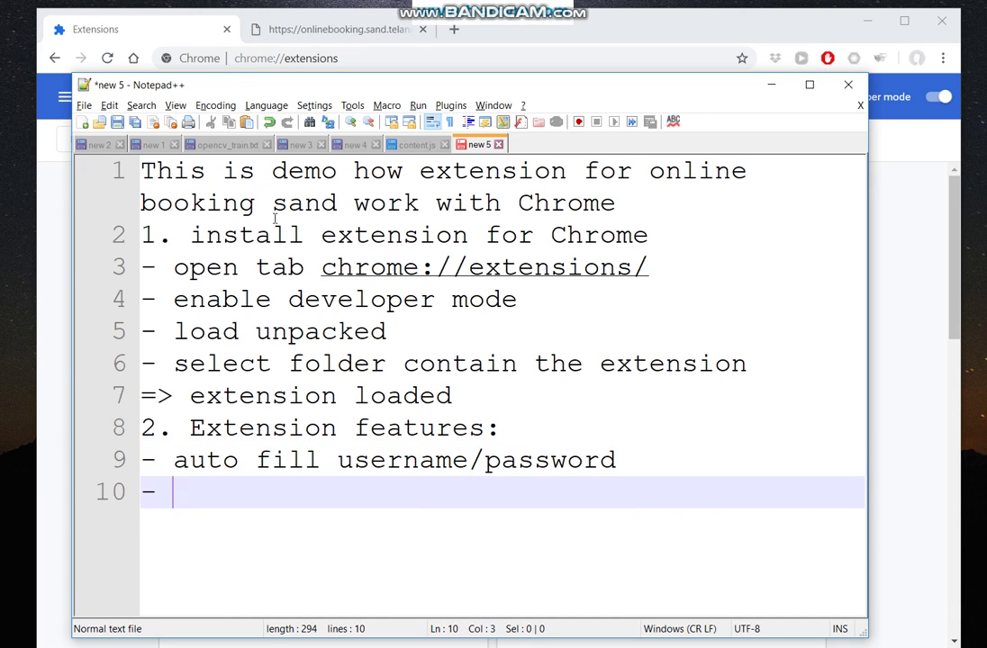
{"action": "type", "text": "auto fill captcha"}
{"action": "key", "text": "Return"}
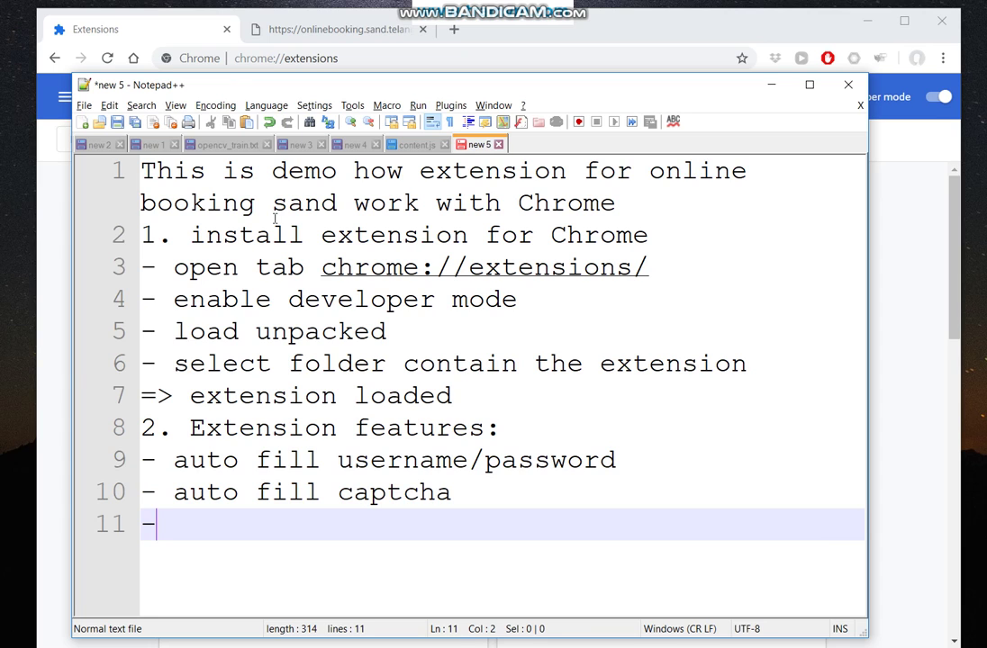
{"action": "type", "text": "- stop"}
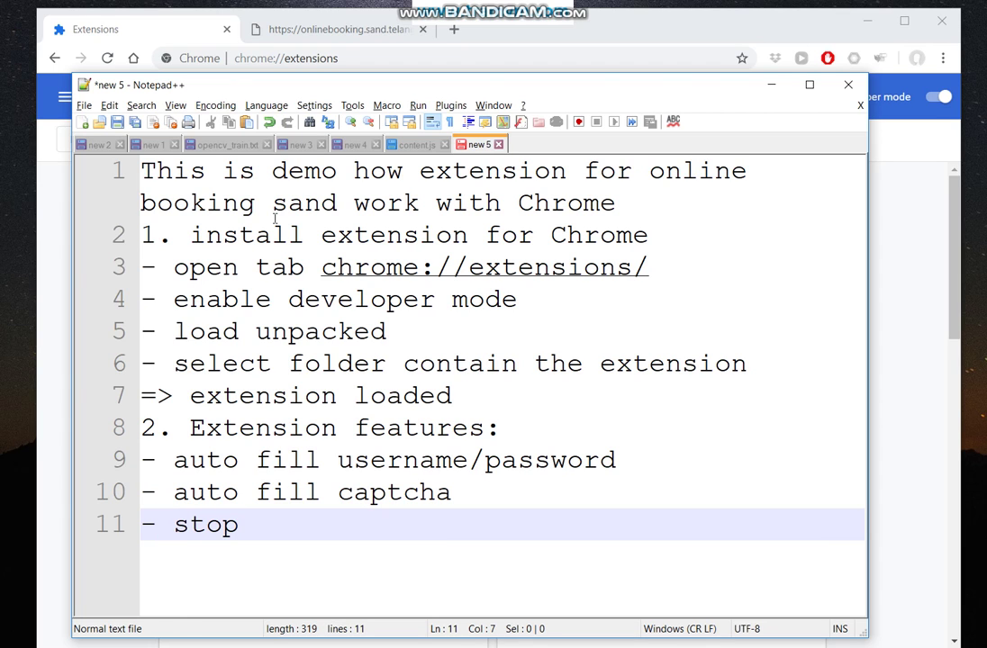
{"action": "type", "text": " coun"}
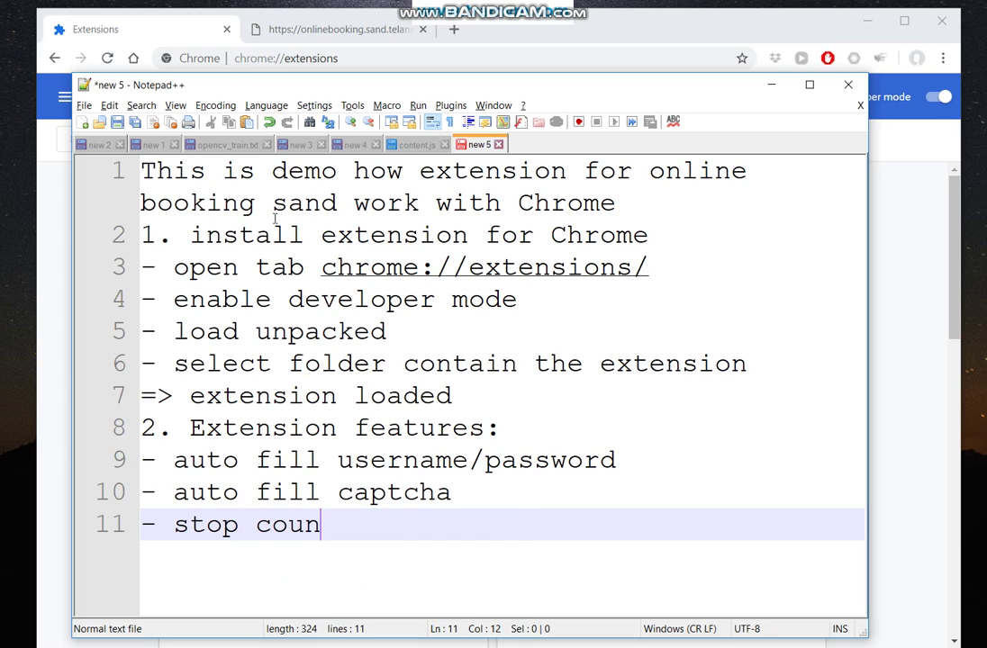
{"action": "type", "text": "tdown "}
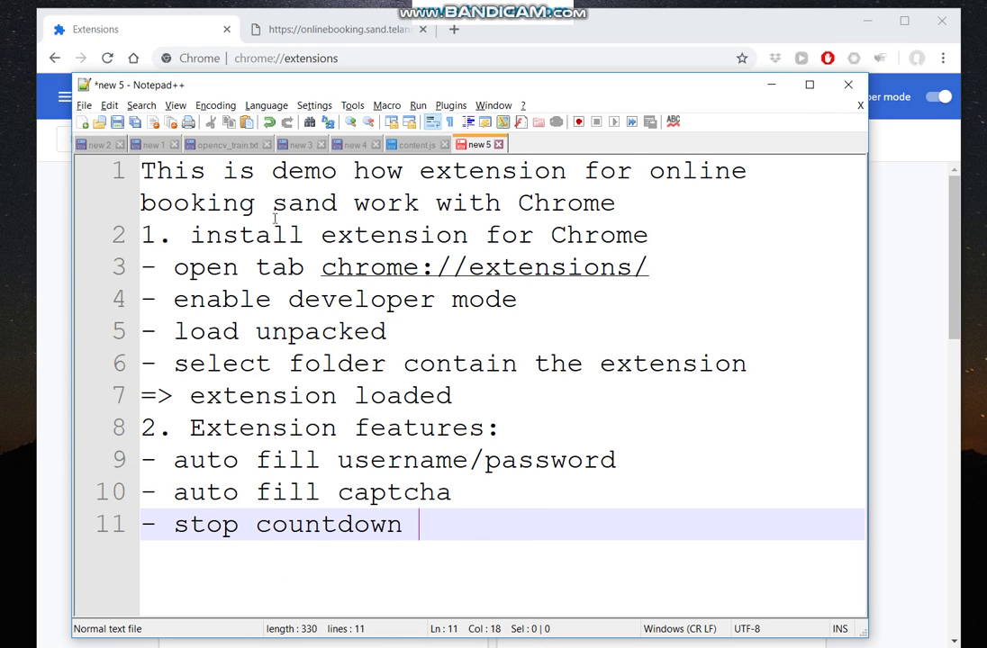
{"action": "type", "text": "()"}
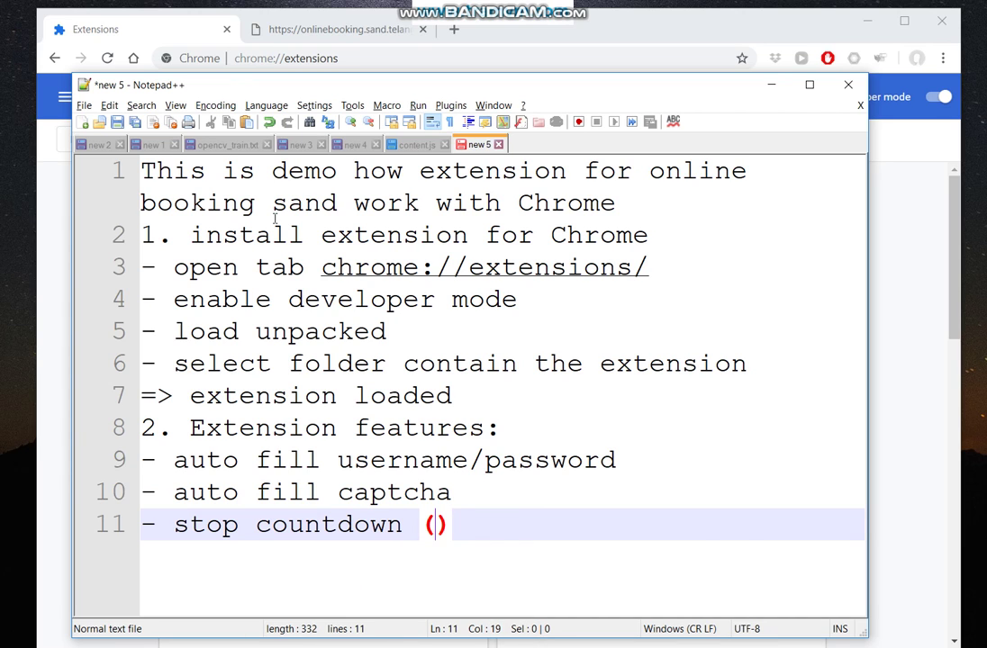
{"action": "type", "text": "in developer"}
{"action": "key", "text": "BackSpace"}
{"action": "key", "text": "BackSpace"}
{"action": "type", "text": "ment"}
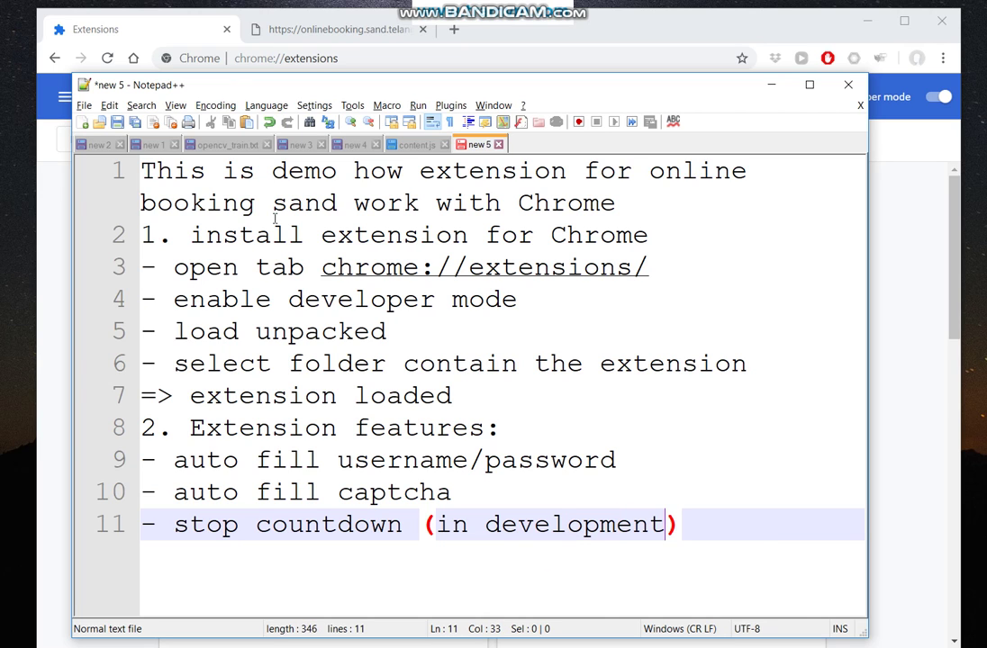
{"action": "key", "text": "Return"}
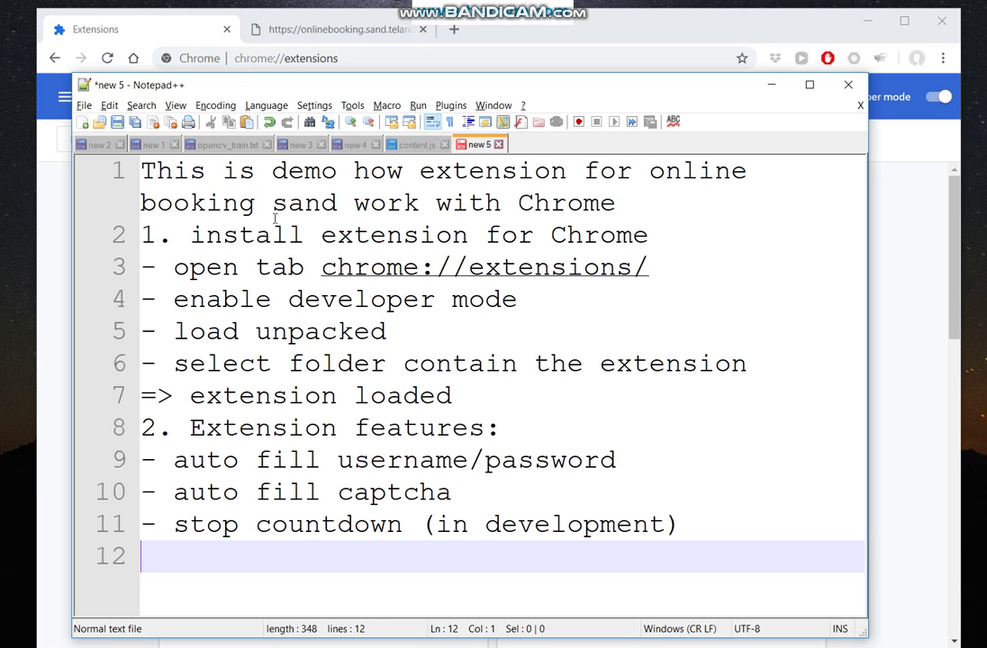
Replace all notes with the line 'Now we test with the onlinebooking site'.
{"action": "key", "text": "ctrl+a"}
{"action": "key", "text": "Delete"}
{"action": "type", "text": "Now we"}
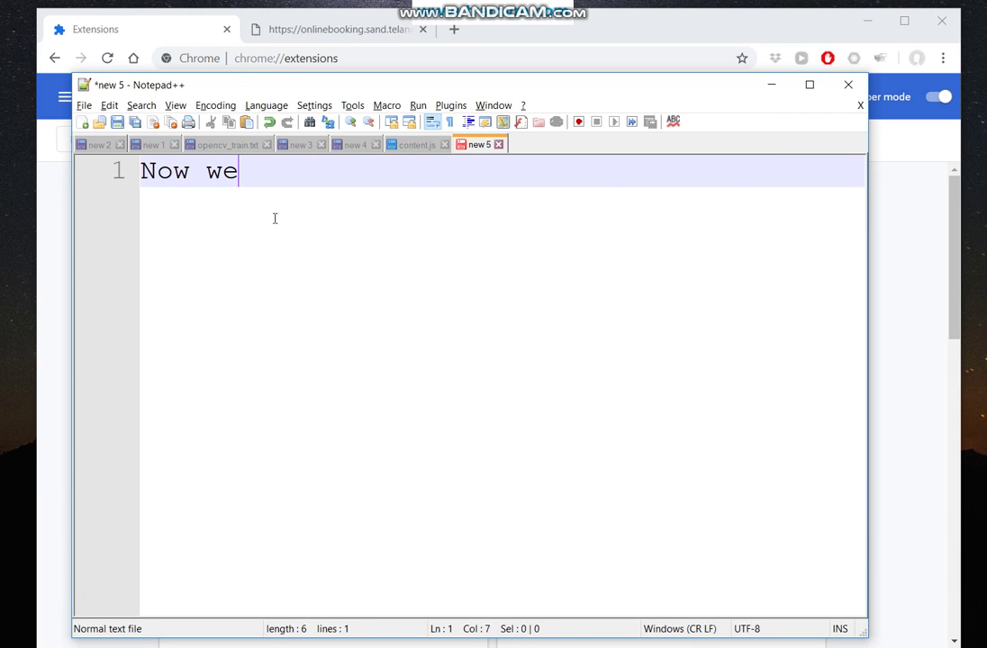
{"action": "type", "text": " test with the "}
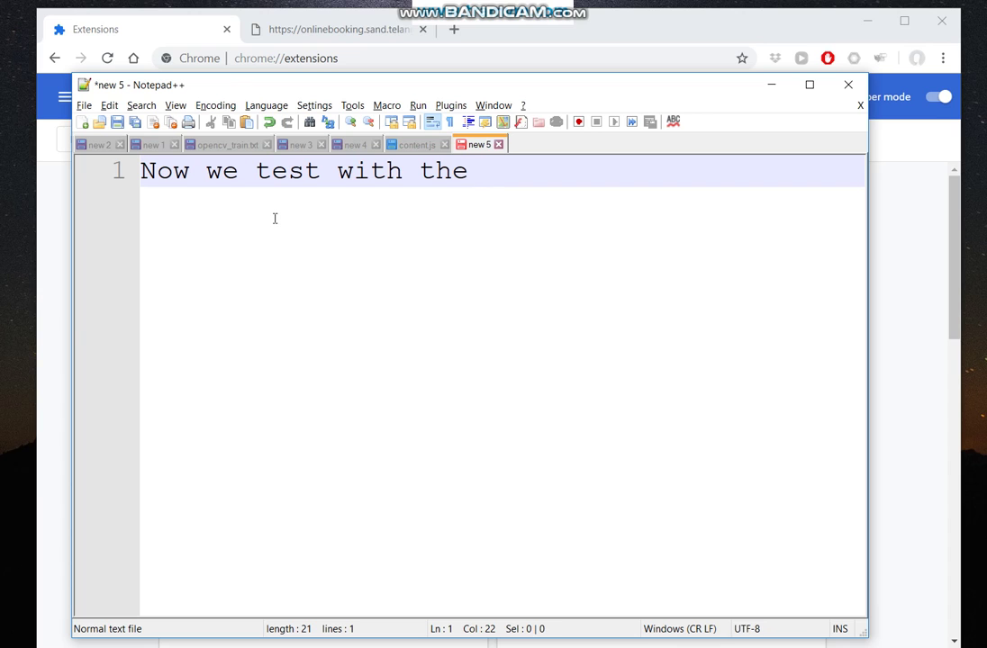
{"action": "type", "text": "online"}
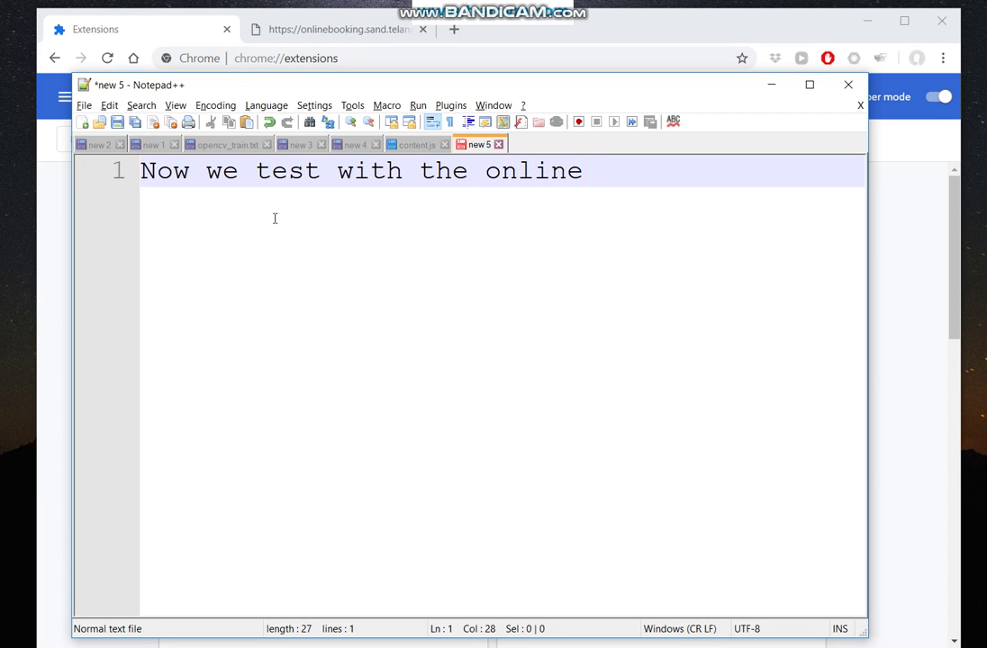
{"action": "type", "text": "booking site"}
On the booking site tab, check the Auto captcha extension's site access options.
{"action": "key", "text": "alt+Tab"}
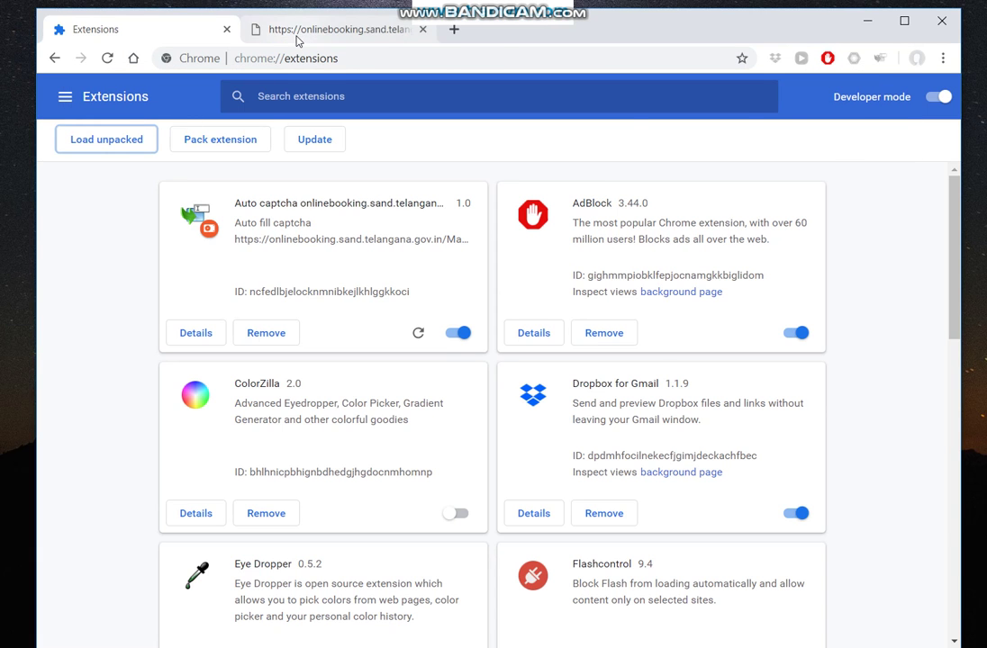
{"action": "left_click", "coordinate": [260, 30]}
{"action": "right_click", "coordinate": [881, 61]}
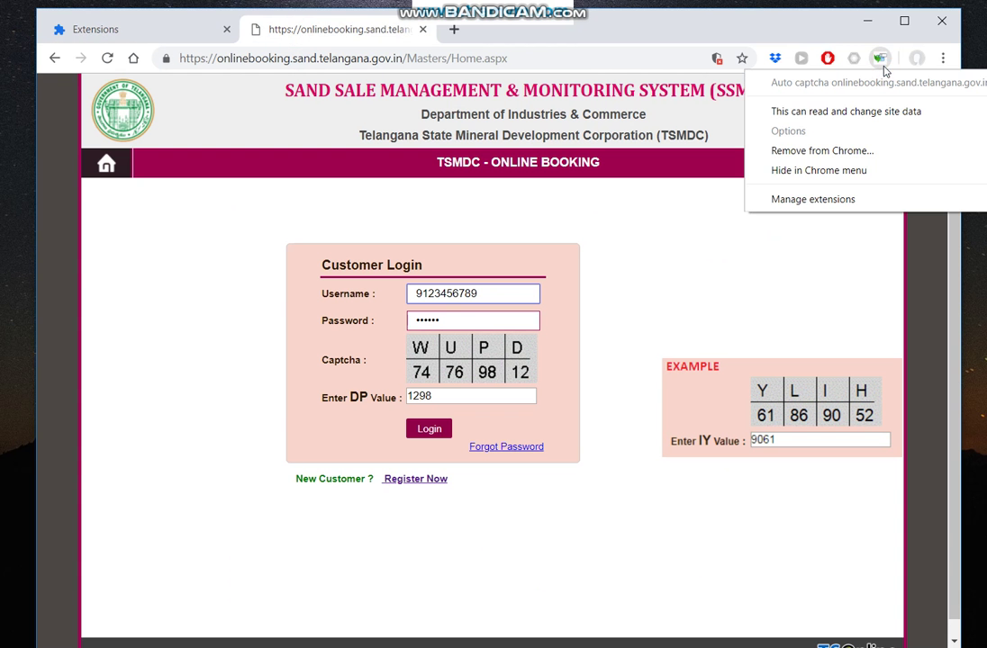
{"action": "mouse_move", "coordinate": [871, 112]}
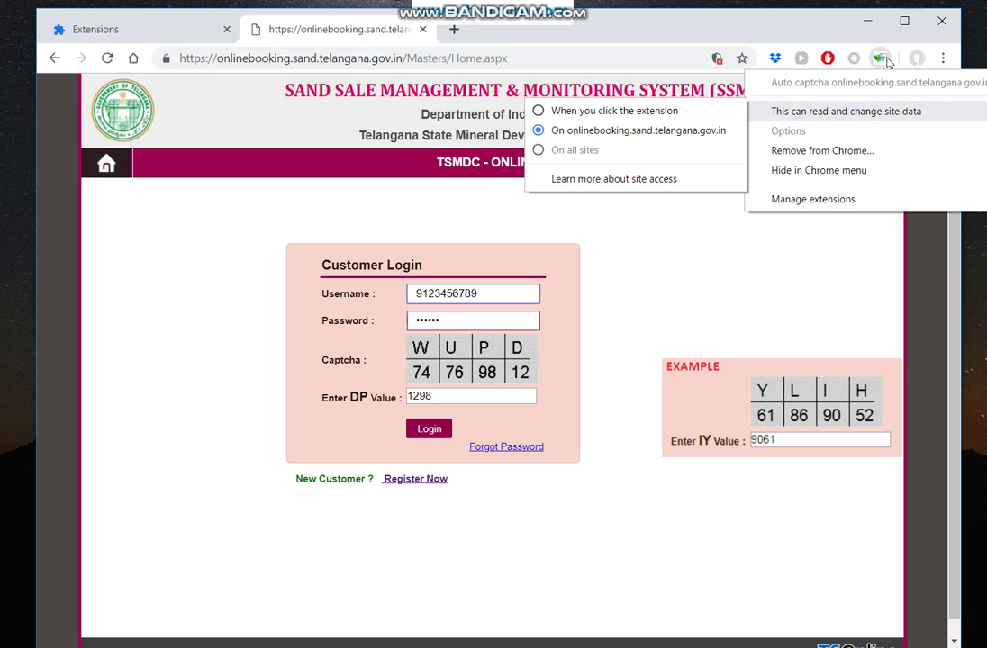
{"action": "key", "text": "alt+Tab"}
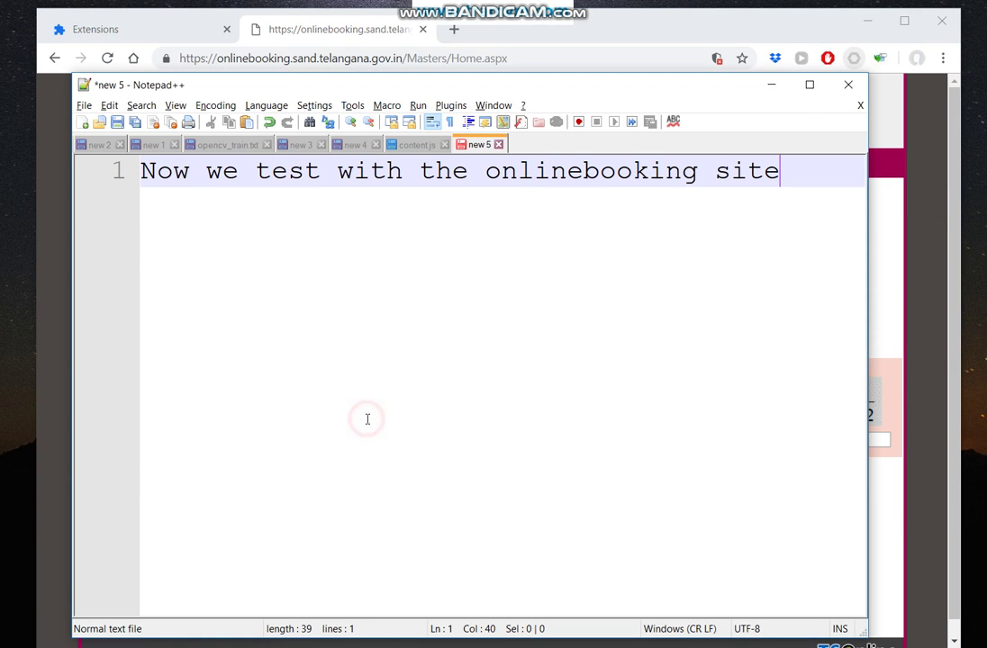
Add line 2: 'Note, when extension loaded, you will see this icon'.
{"action": "key", "text": "Return"}
{"action": "type", "text": "Note, "}
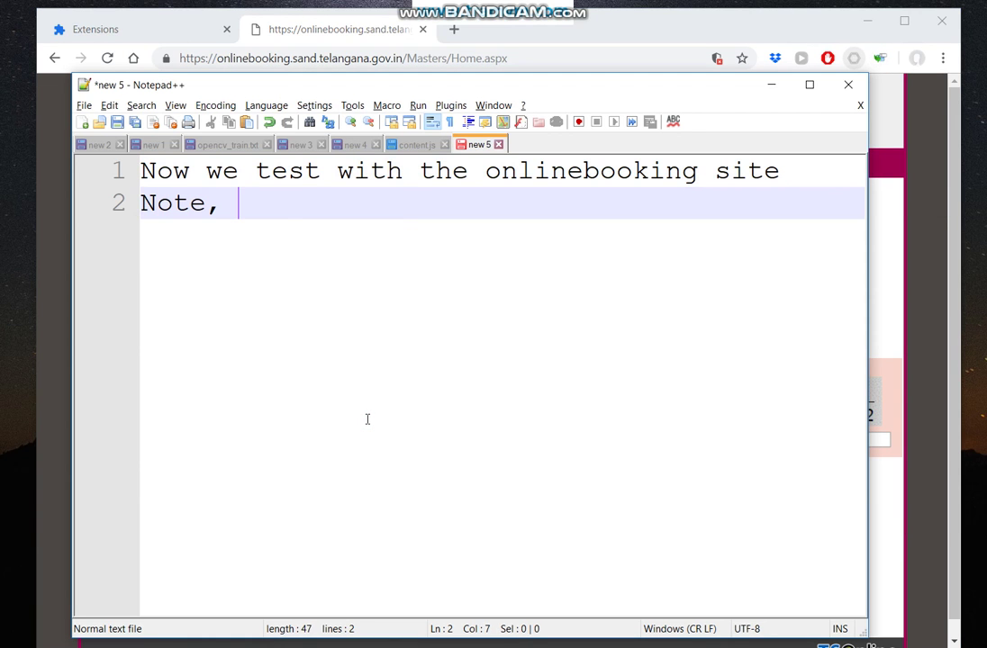
{"action": "type", "text": "when extens"}
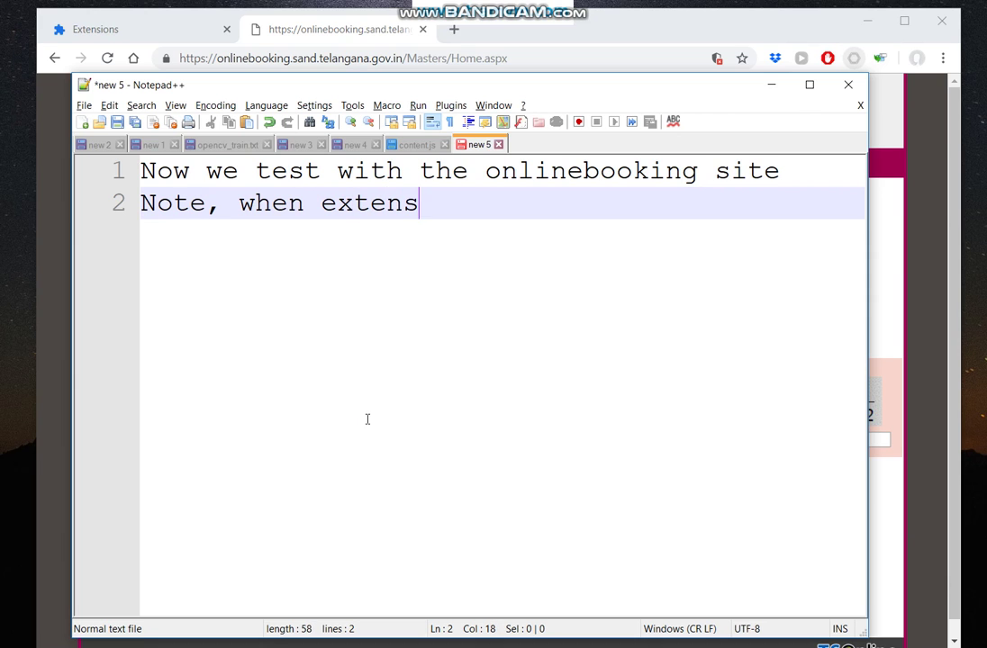
{"action": "type", "text": "ion loaded, y"}
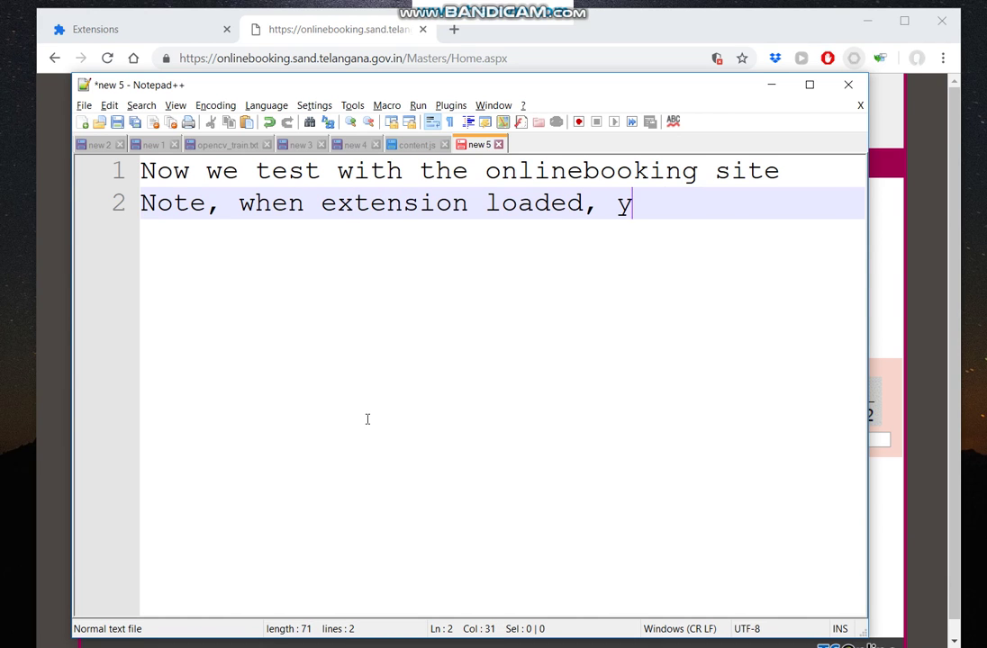
{"action": "type", "text": "ou will se"}
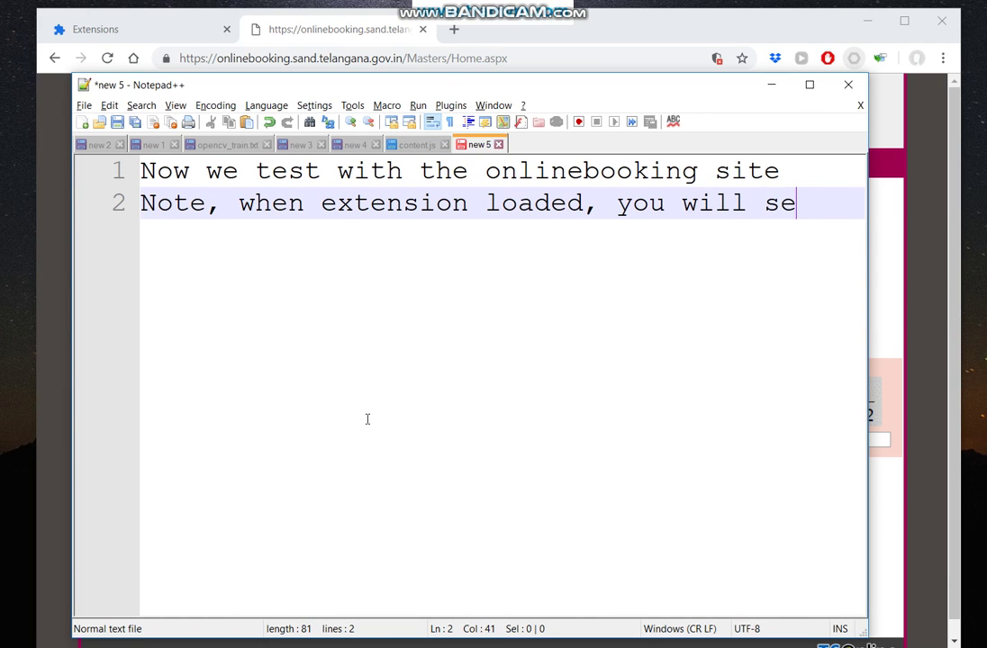
{"action": "type", "text": "e this ic"}
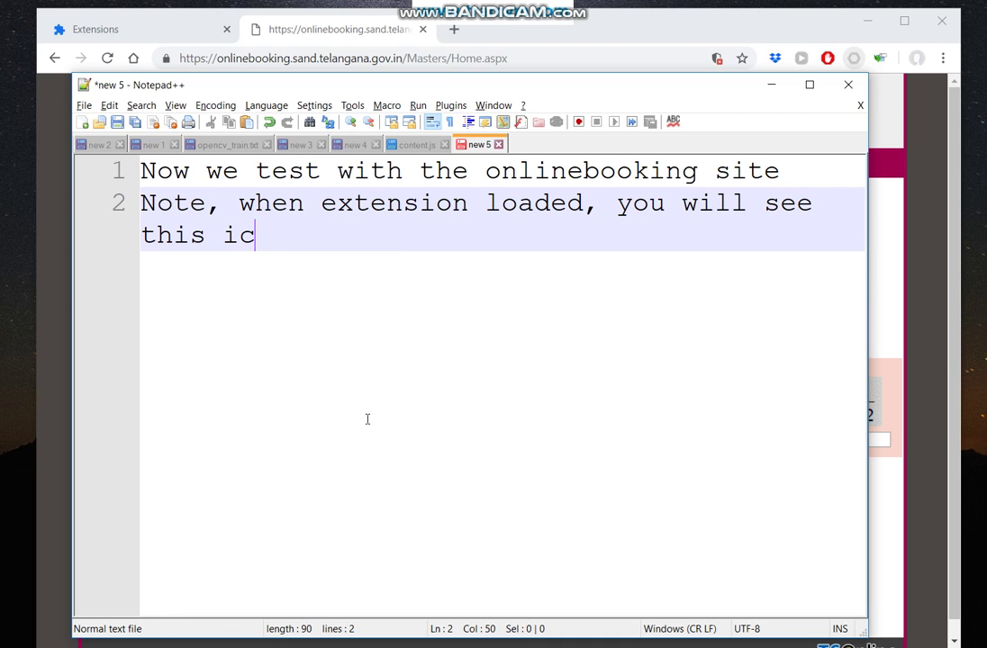
{"action": "type", "text": "on"}
{"action": "key", "text": "alt+Tab"}
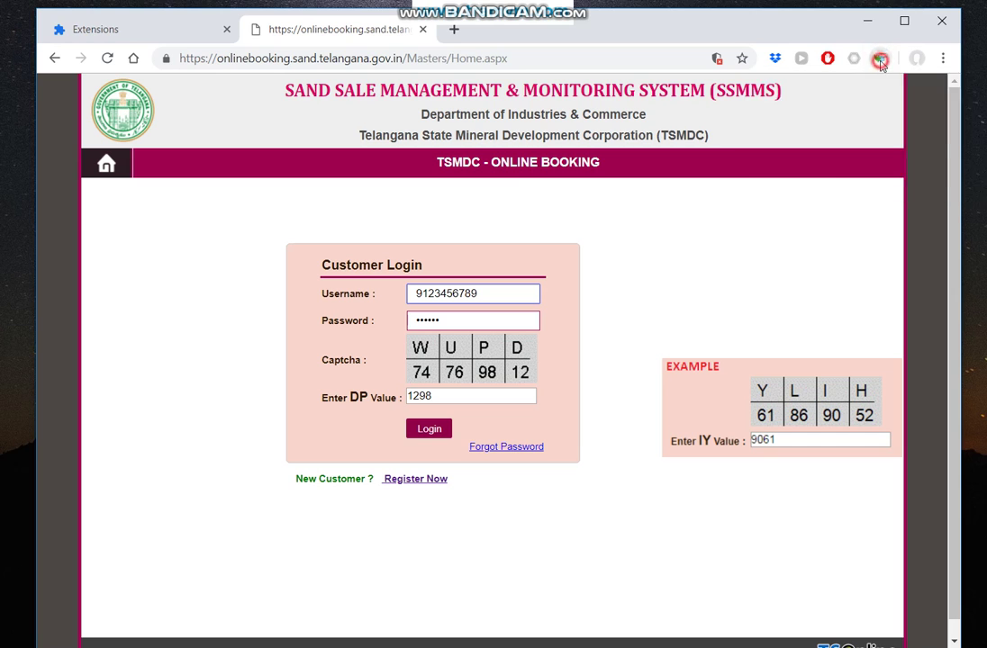
Check the Auto captcha extension's menu, then reload the booking login page for a fresh captcha.
{"action": "right_click", "coordinate": [880, 60]}
{"action": "left_click", "coordinate": [352, 166]}
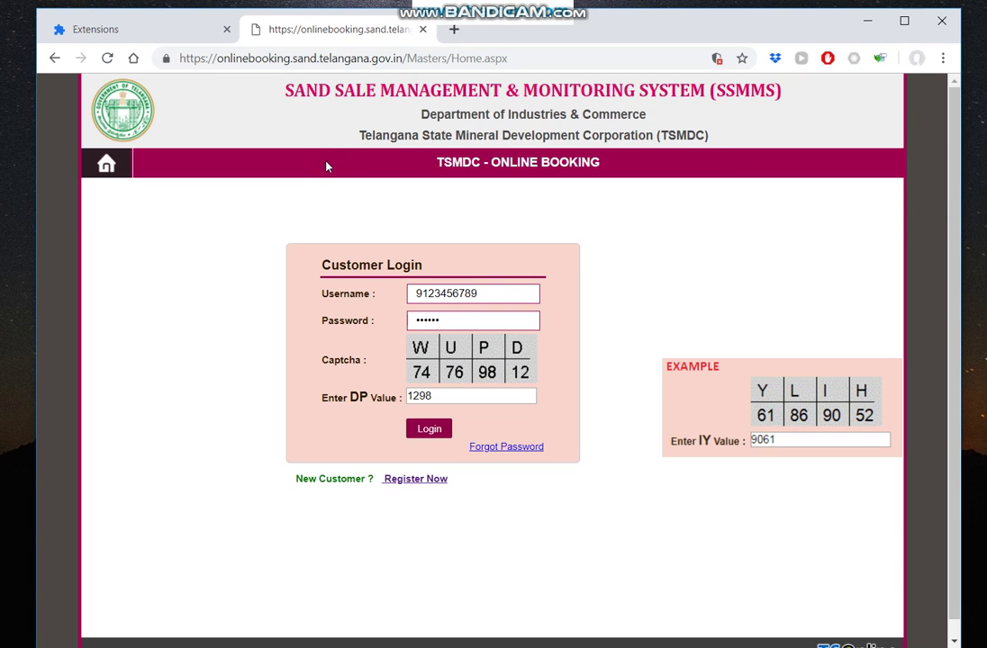
{"action": "left_click", "coordinate": [107, 59]}
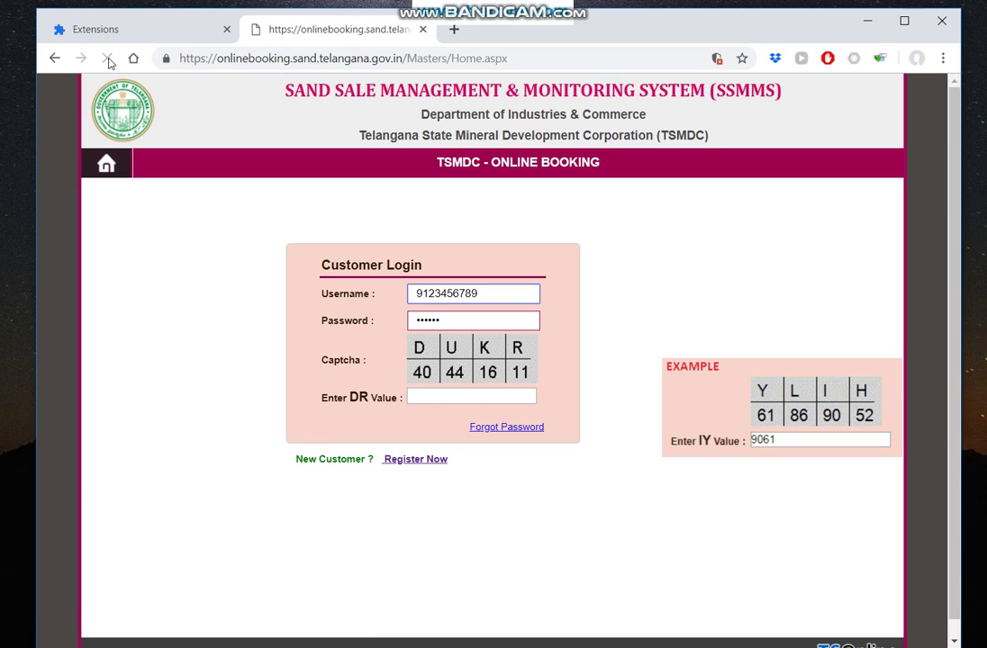
{"action": "left_click", "coordinate": [107, 59]}
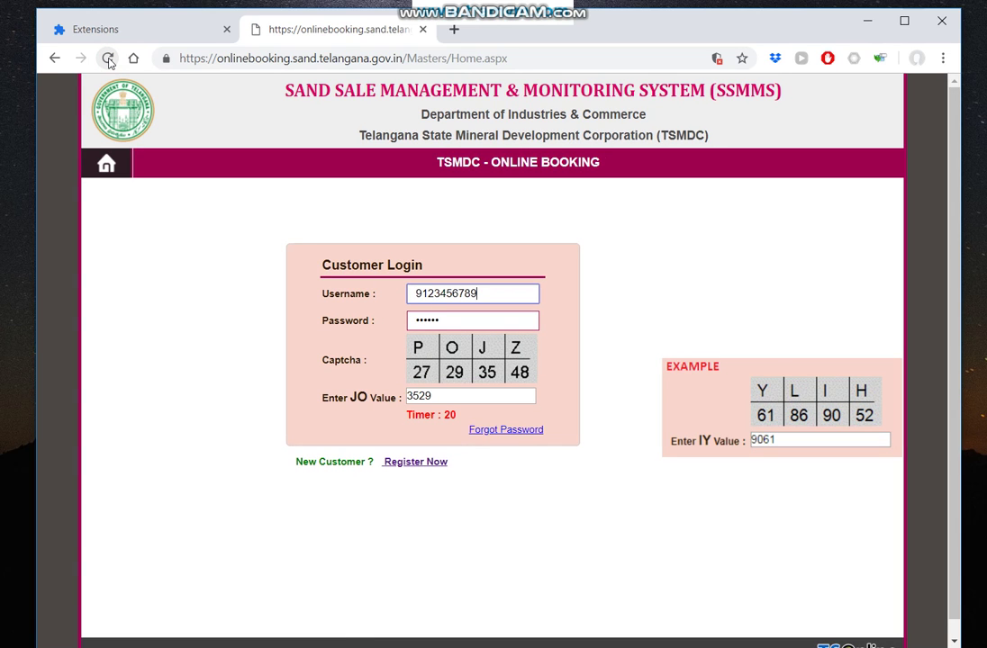
{"action": "key", "text": "alt+Tab"}
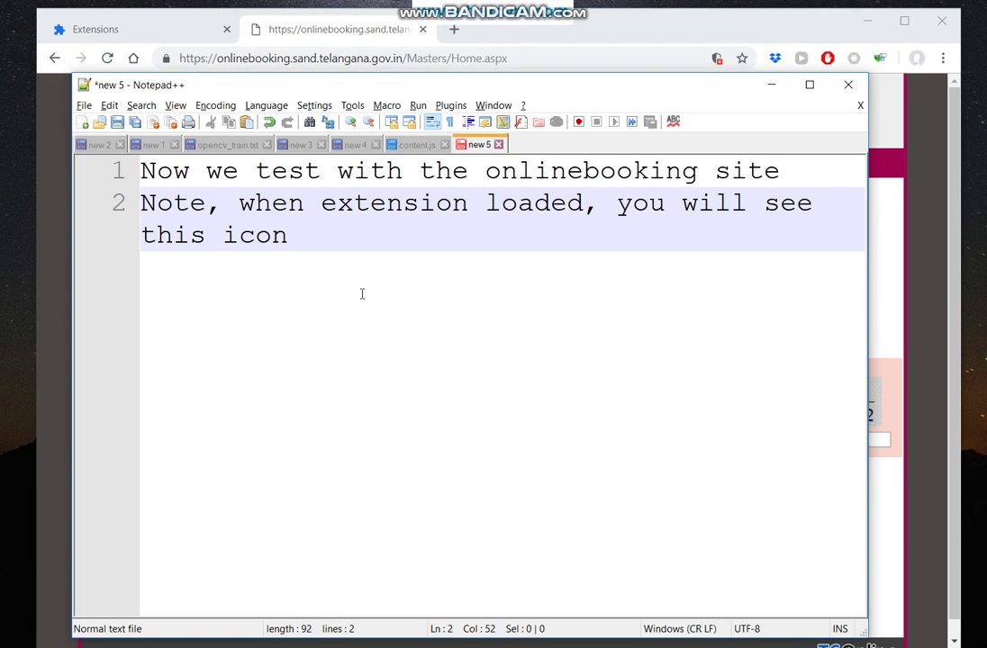
Overwrite the notes with 'If you want to change username, password'.
{"action": "key", "text": "ctrl+a"}
{"action": "type", "text": "If "}
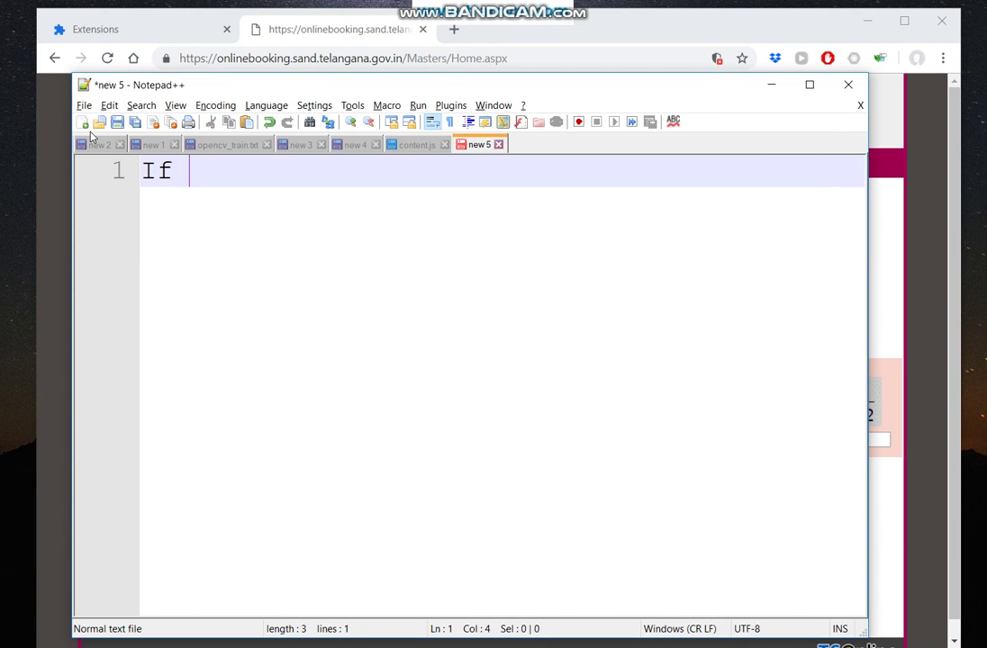
{"action": "type", "text": "you want to "}
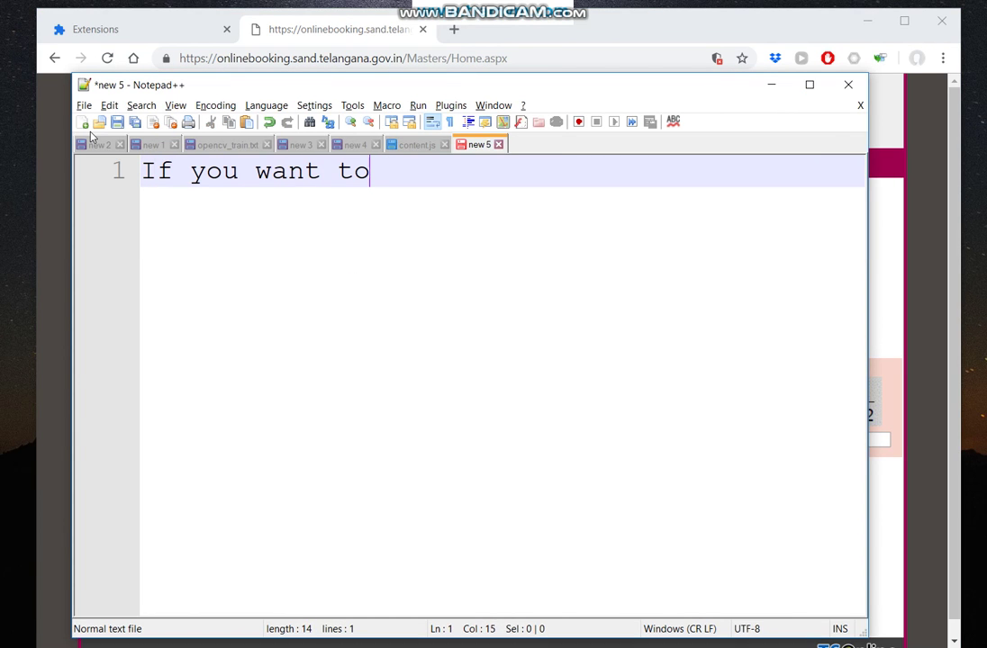
{"action": "type", "text": "change "}
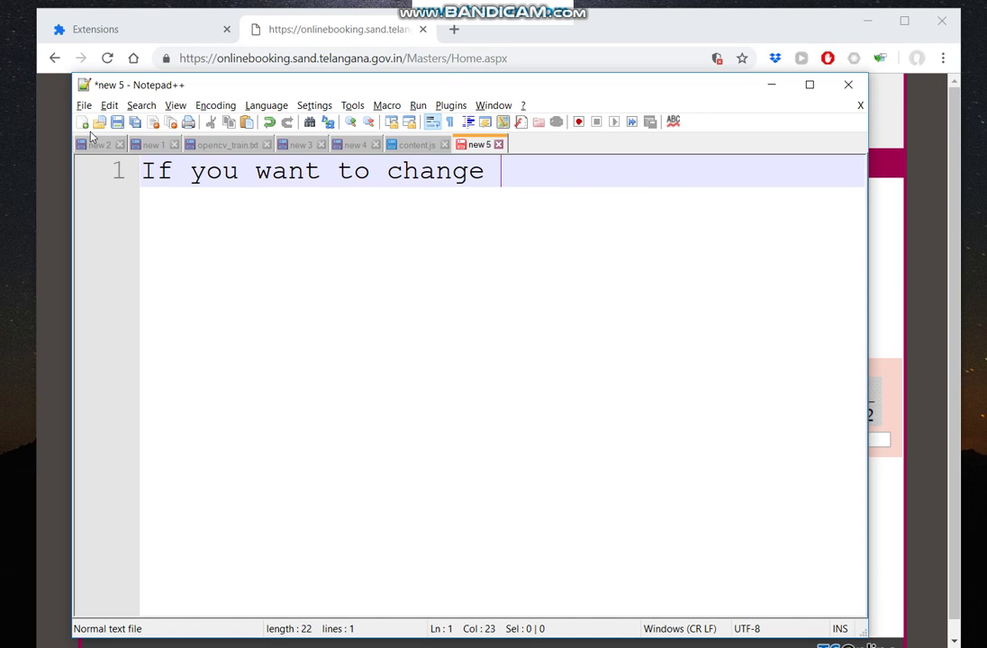
{"action": "type", "text": "usern"}
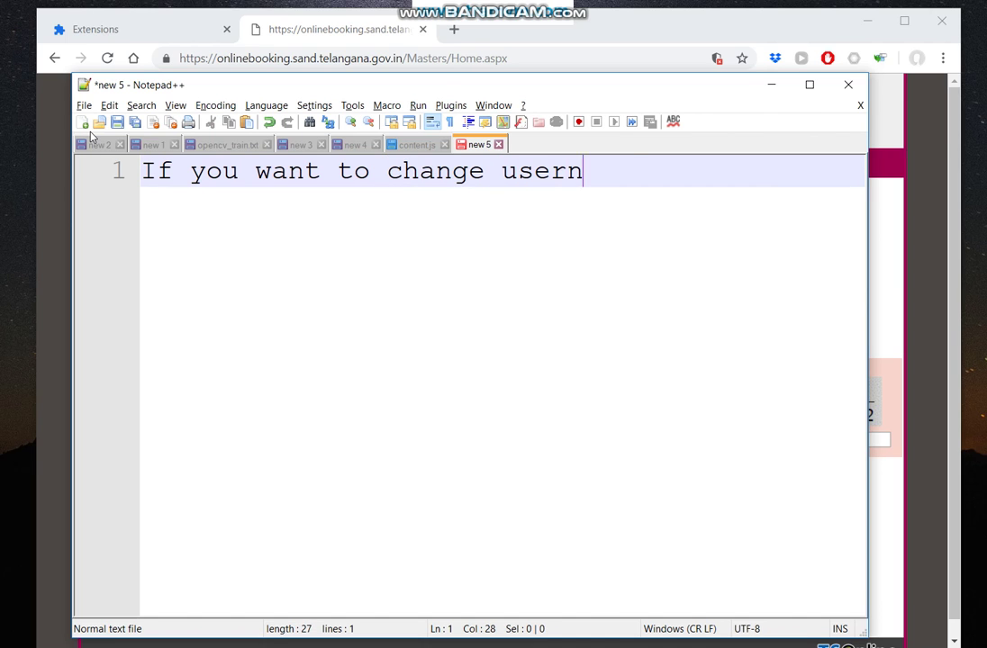
{"action": "type", "text": "ame, pas"}
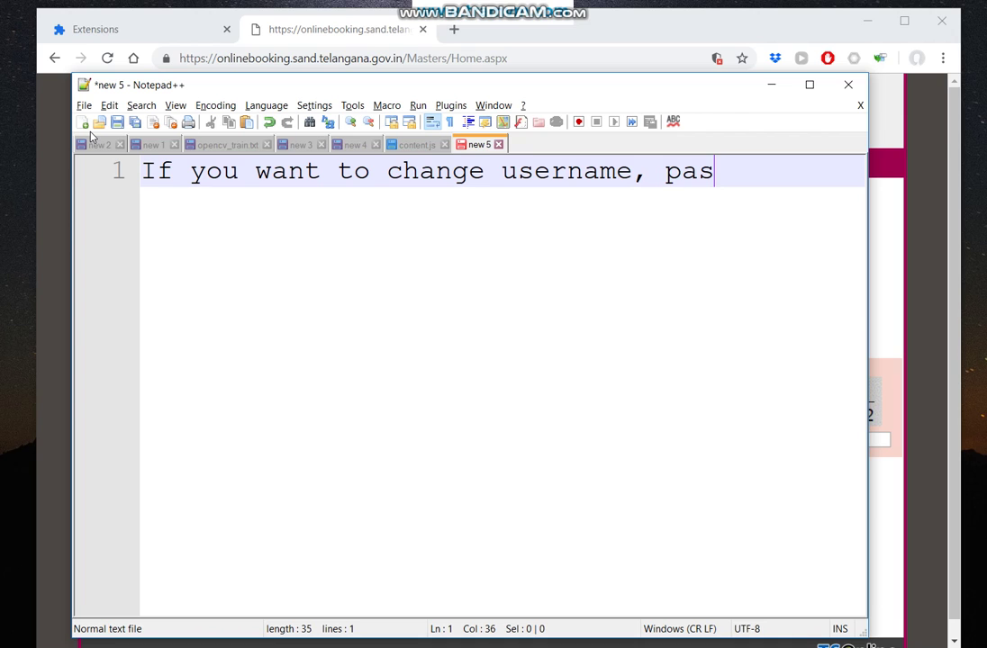
{"action": "type", "text": "swork"}
{"action": "key", "text": "BackSpace"}
{"action": "type", "text": "d"}
{"action": "key", "text": "Return"}
Continue the tip with 'just update content.js file, and reload the extension'.
{"action": "type", "text": "just udat"}
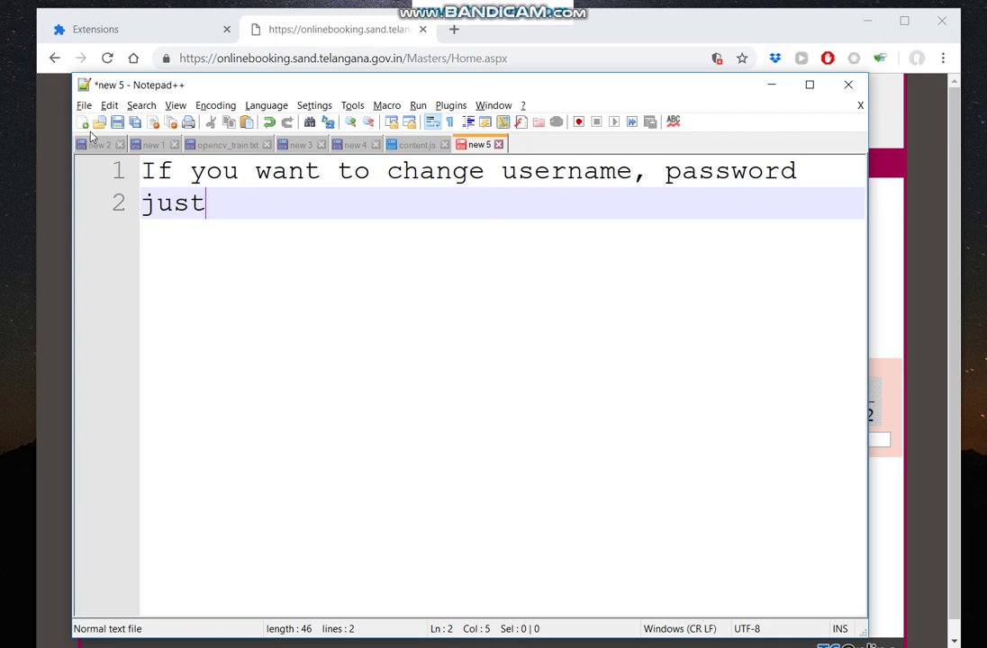
{"action": "key", "text": "BackSpace"}
{"action": "key", "text": "BackSpace"}
{"action": "key", "text": "BackSpace"}
{"action": "type", "text": "pdae"}
{"action": "key", "text": "BackSpace"}
{"action": "key", "text": "BackSpace"}
{"action": "key", "text": "BackSpace"}
{"action": "type", "text": "date content.json"}
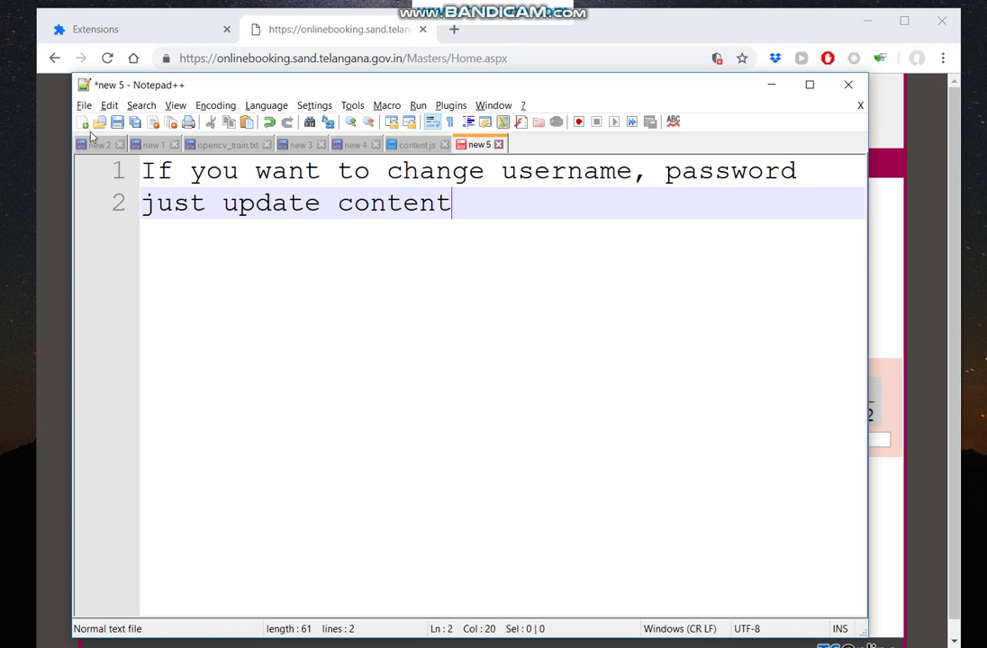
{"action": "key", "text": "BackSpace"}
{"action": "key", "text": "BackSpace"}
{"action": "key", "text": "BackSpace"}
{"action": "type", "text": "file, and"}
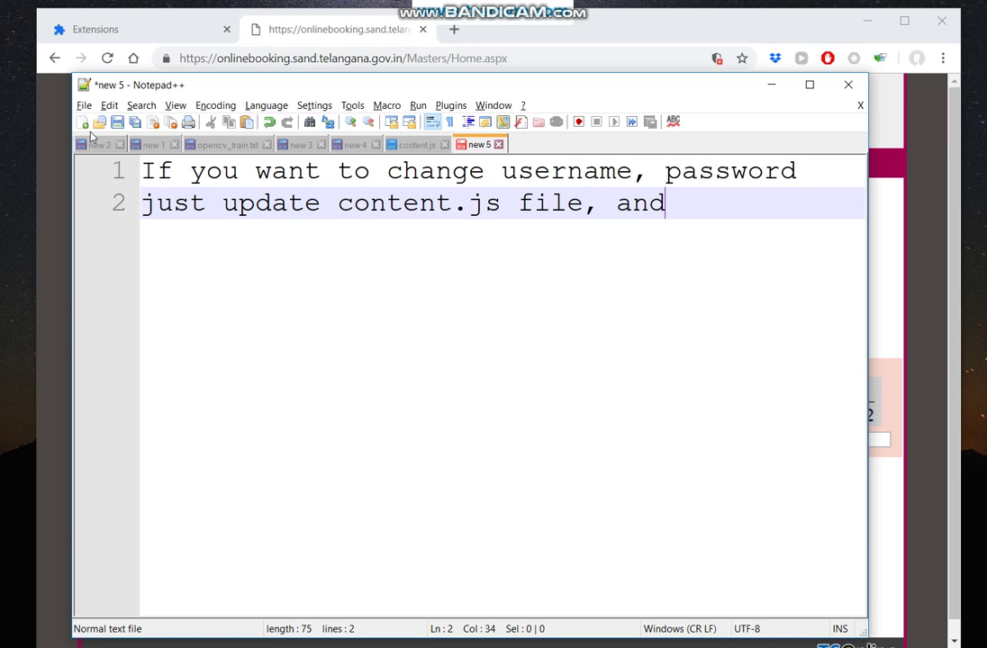
{"action": "type", "text": " reload th"}
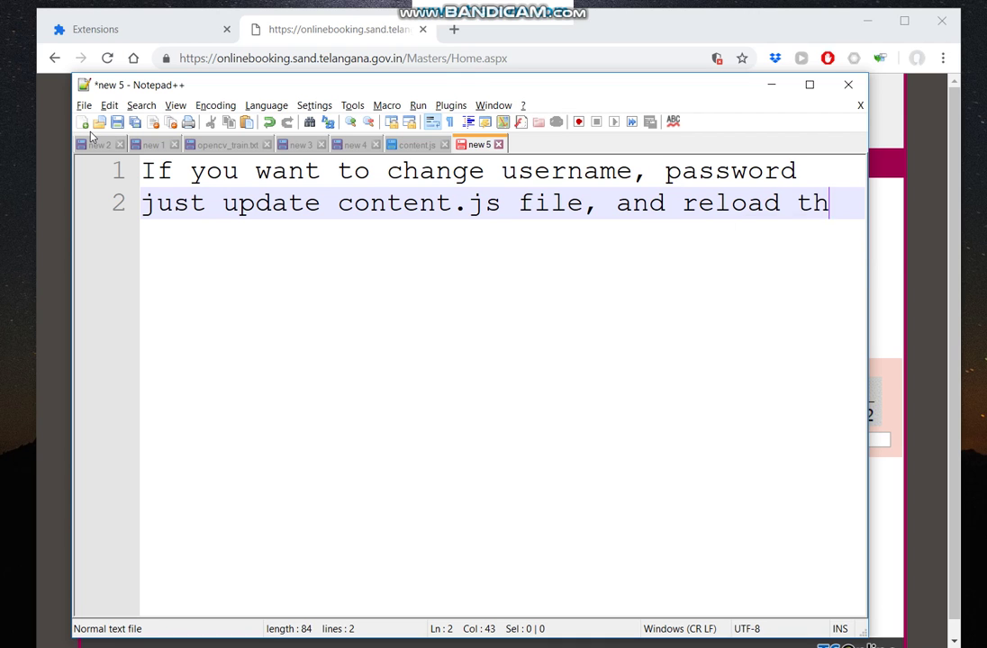
{"action": "type", "text": "e extension"}
{"action": "key", "text": "Return"}
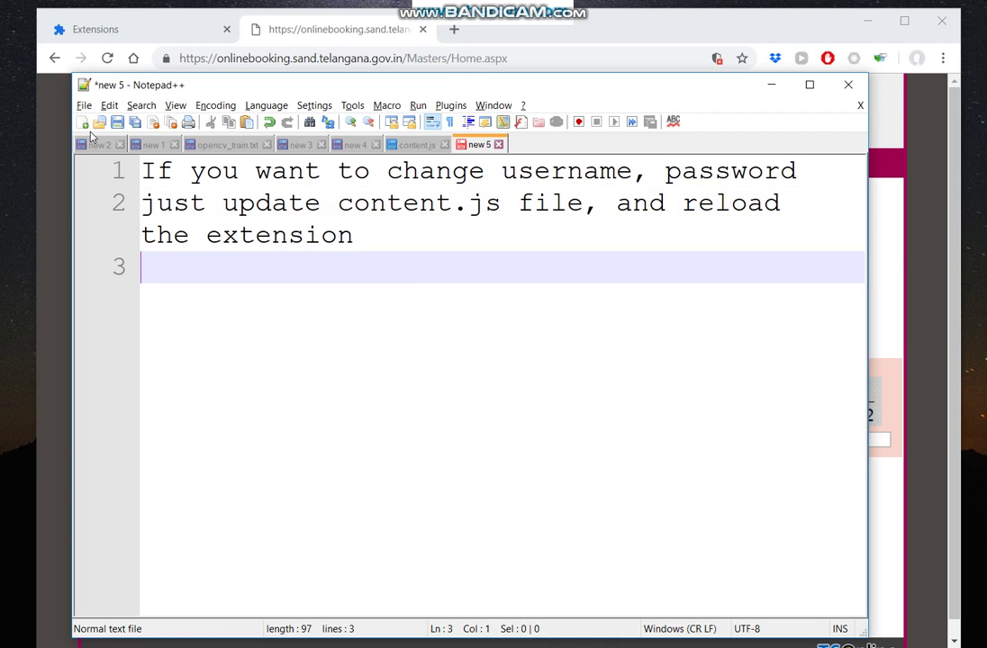
{"action": "key", "text": "alt+Tab"}
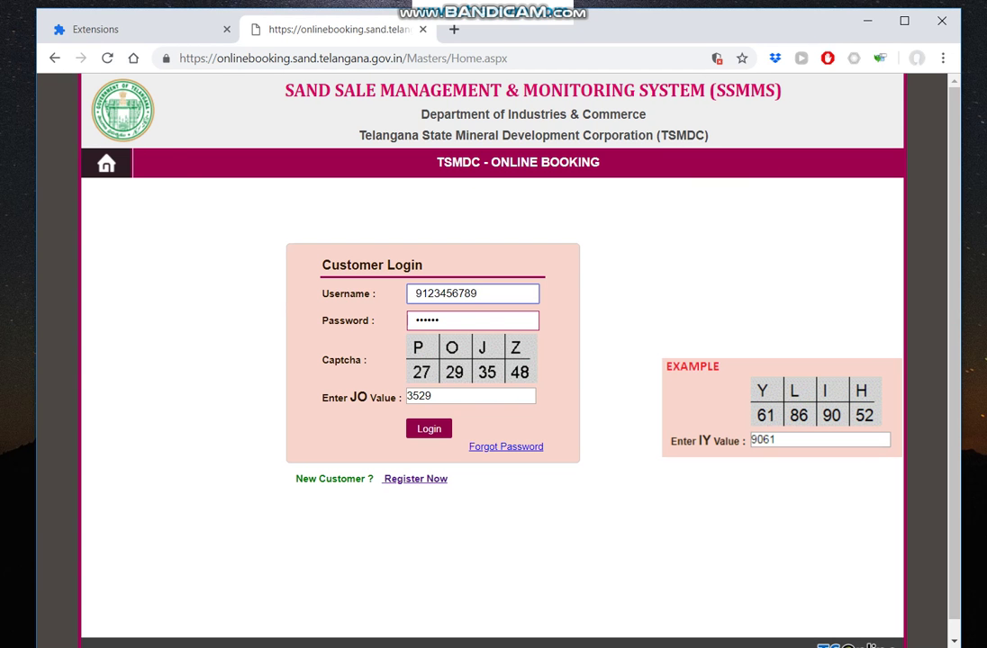
In content.js, replace the hard-coded username with a new value.
{"action": "left_click", "coordinate": [225, 647]}
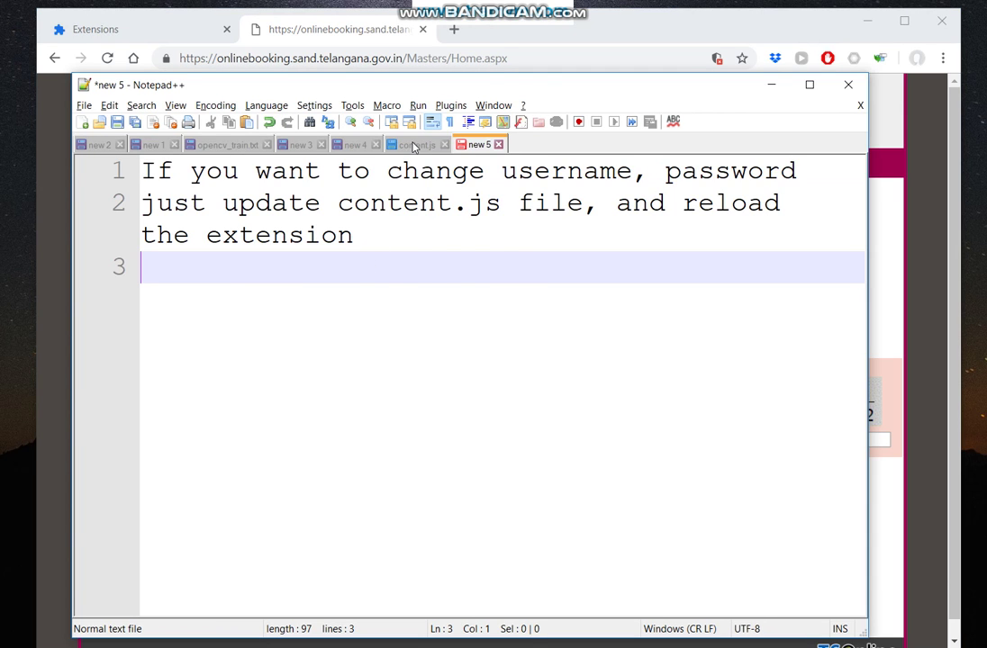
{"action": "left_click", "coordinate": [417, 145]}
{"action": "left_click", "coordinate": [428, 299]}
{"action": "scroll", "coordinate": [428, 299], "scroll_direction": "down", "scroll_amount": 2}
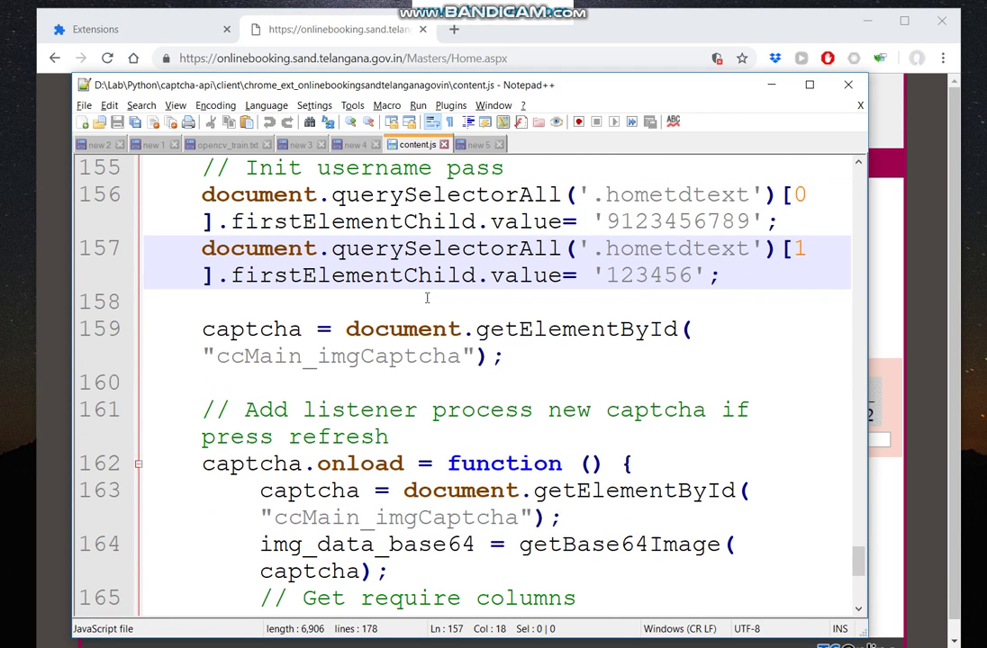
{"action": "scroll", "coordinate": [427, 298], "scroll_direction": "down", "scroll_amount": 2}
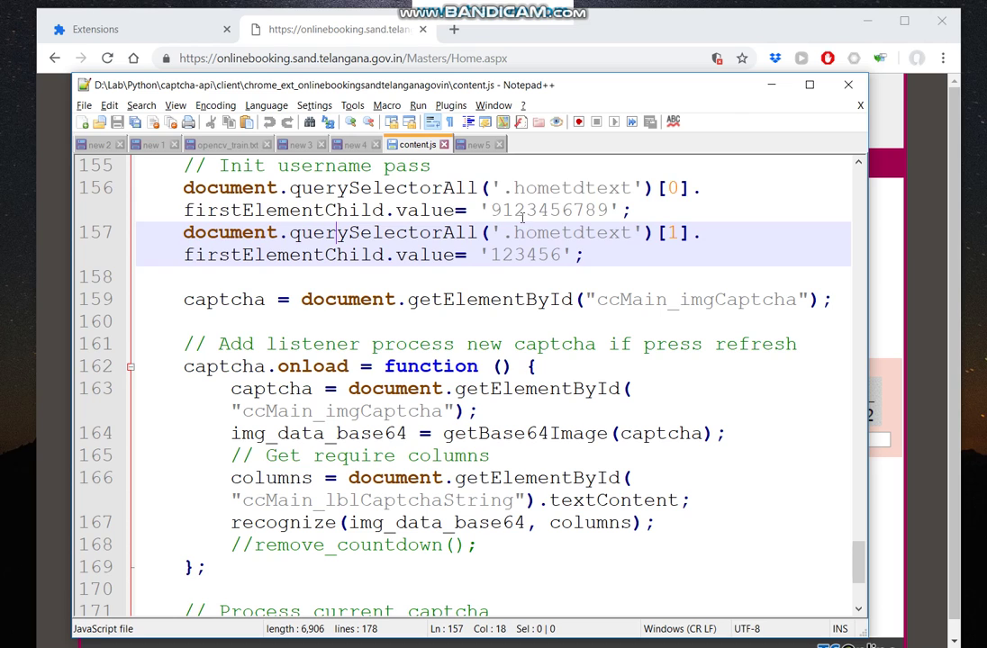
{"action": "triple_click", "coordinate": [523, 213]}
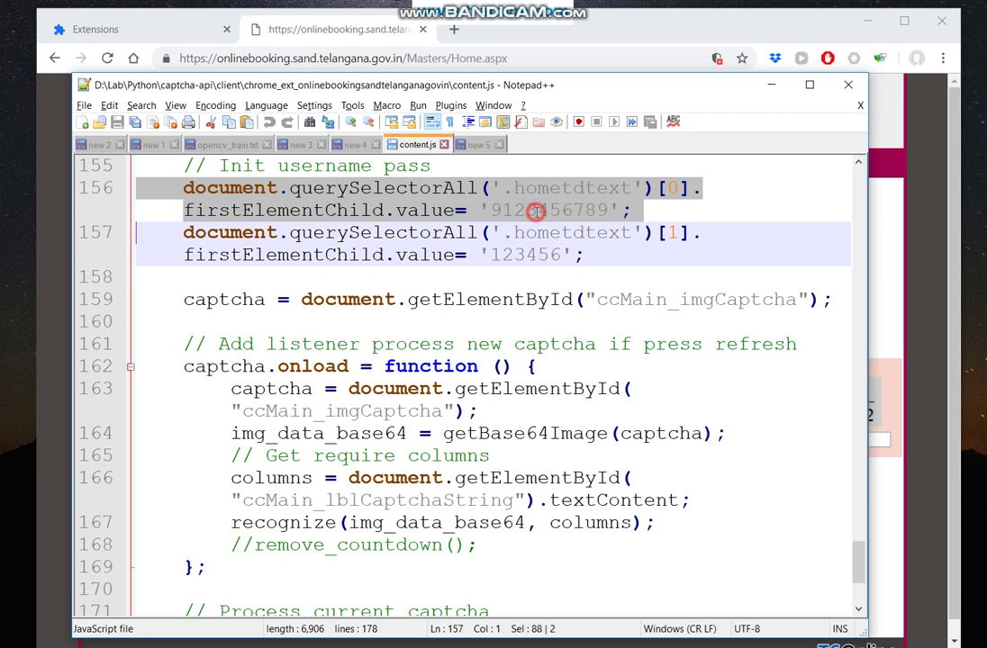
{"action": "left_click", "coordinate": [535, 213]}
{"action": "key", "text": "Left"}
{"action": "key", "text": "Left"}
{"action": "key", "text": "Left"}
{"action": "key", "text": "ctrl+shift+Right"}
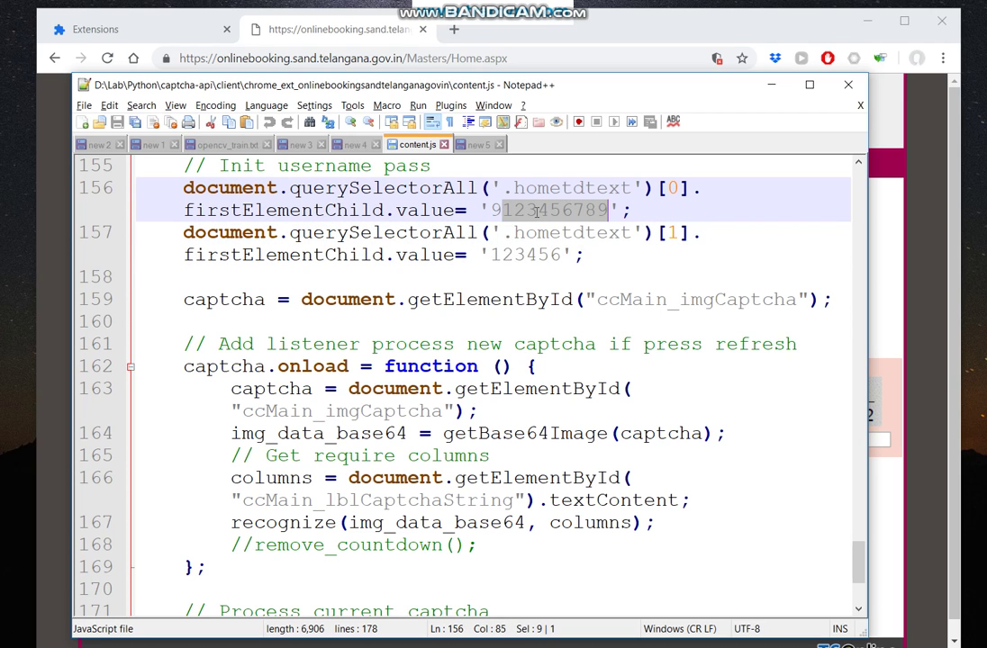
{"action": "type", "text": "9999999"}
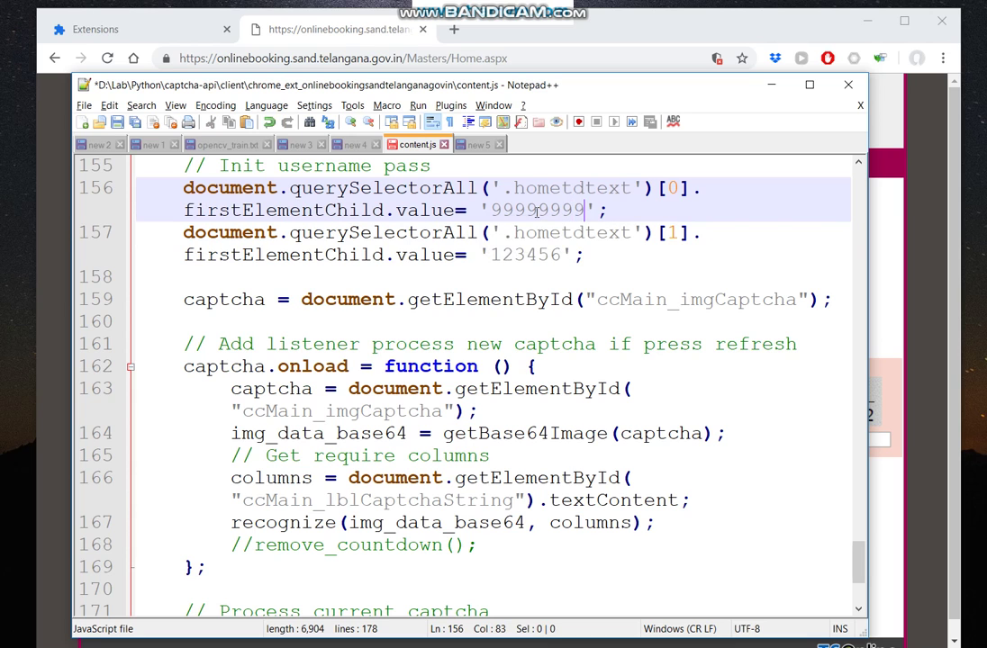
Replace the hard-coded password with a new value and save content.js.
{"action": "double_click", "coordinate": [501, 255]}
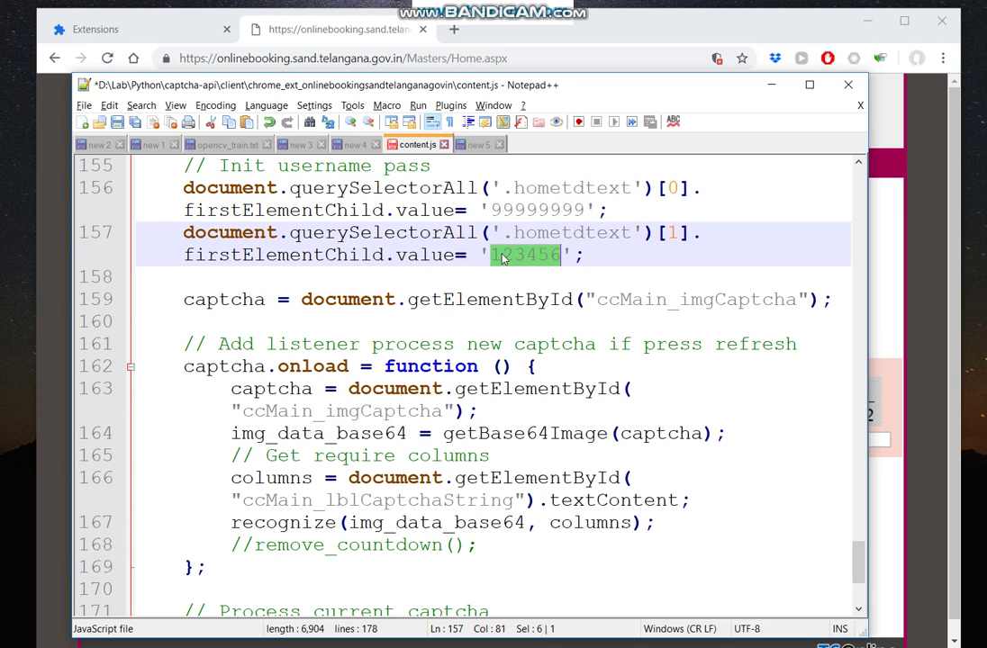
{"action": "type", "text": "123123123"}
{"action": "left_click", "coordinate": [551, 267]}
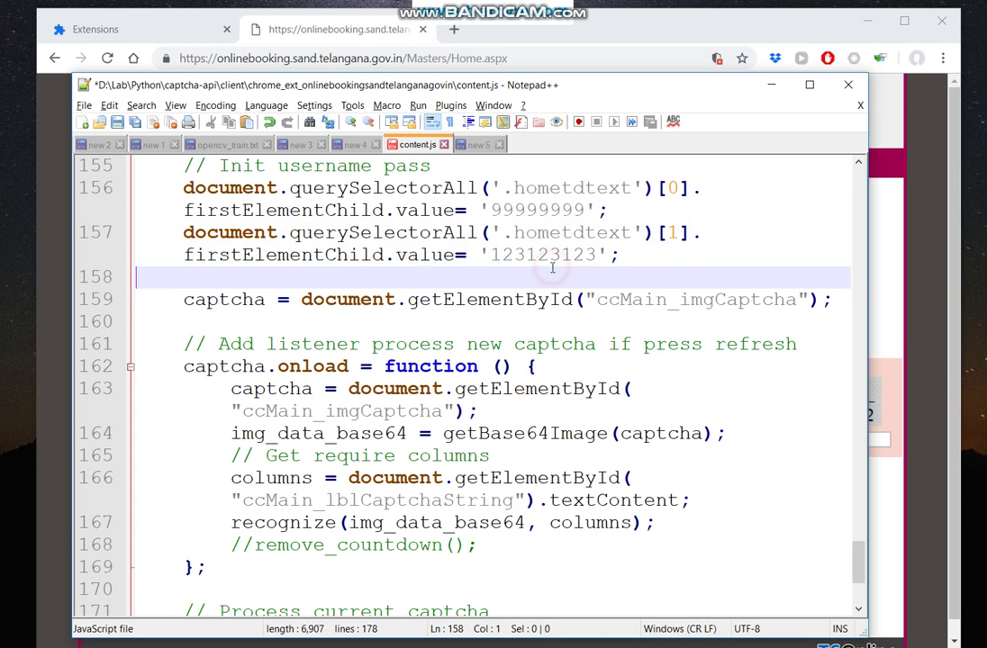
{"action": "key", "text": "ctrl+s"}
Add the note line 'Now we reload extension'.
{"action": "left_click", "coordinate": [477, 144]}
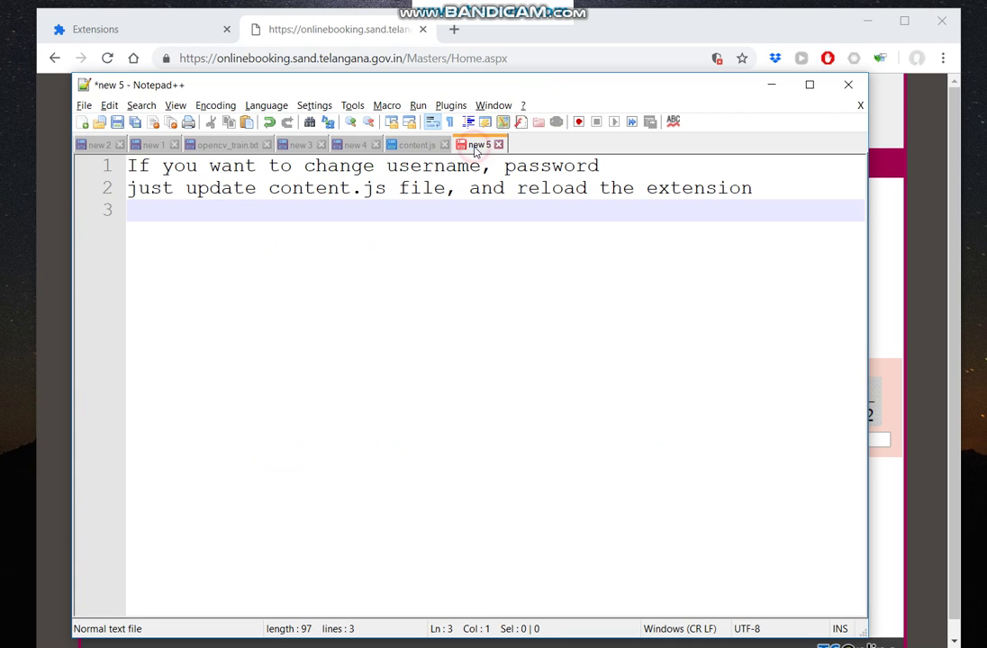
{"action": "key", "text": "Return"}
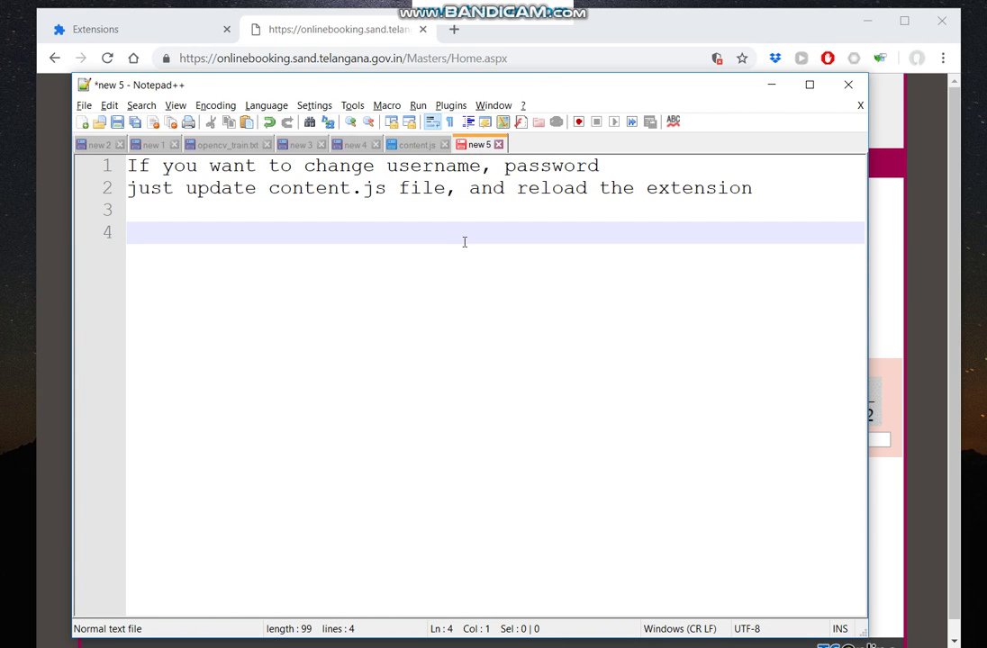
{"action": "type", "text": "Now we "}
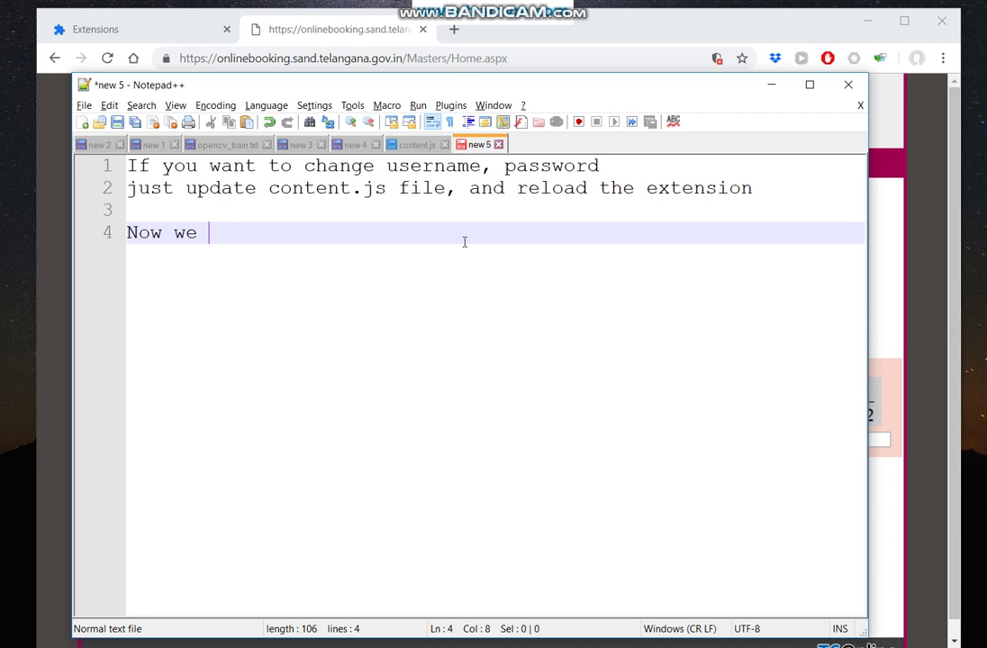
{"action": "type", "text": "reload extension"}
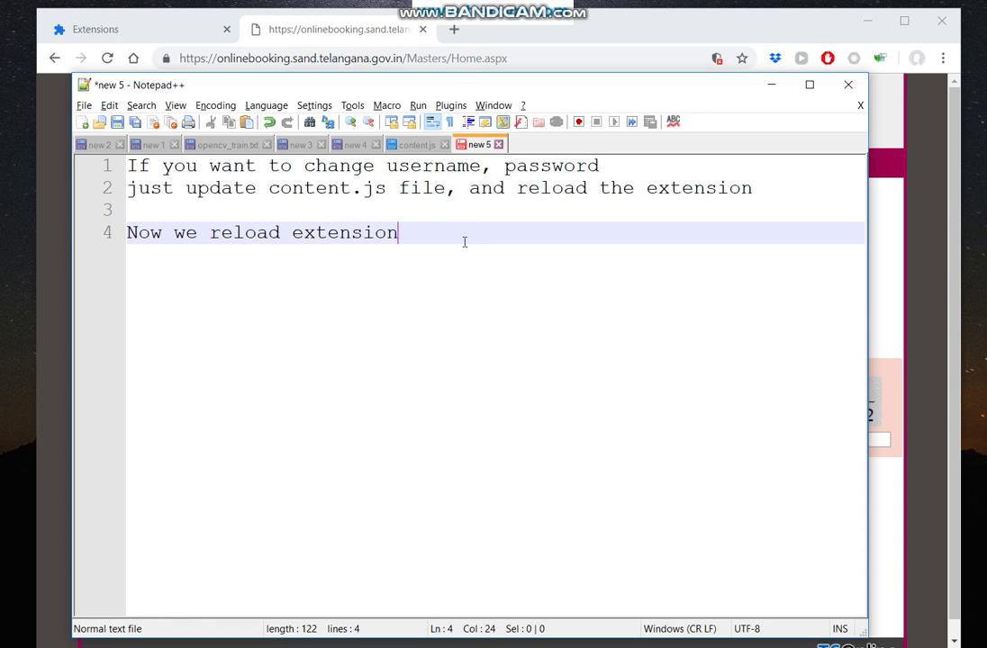
Reload the Auto captcha extension from Chrome's Extensions page.
{"action": "left_click", "coordinate": [190, 27]}
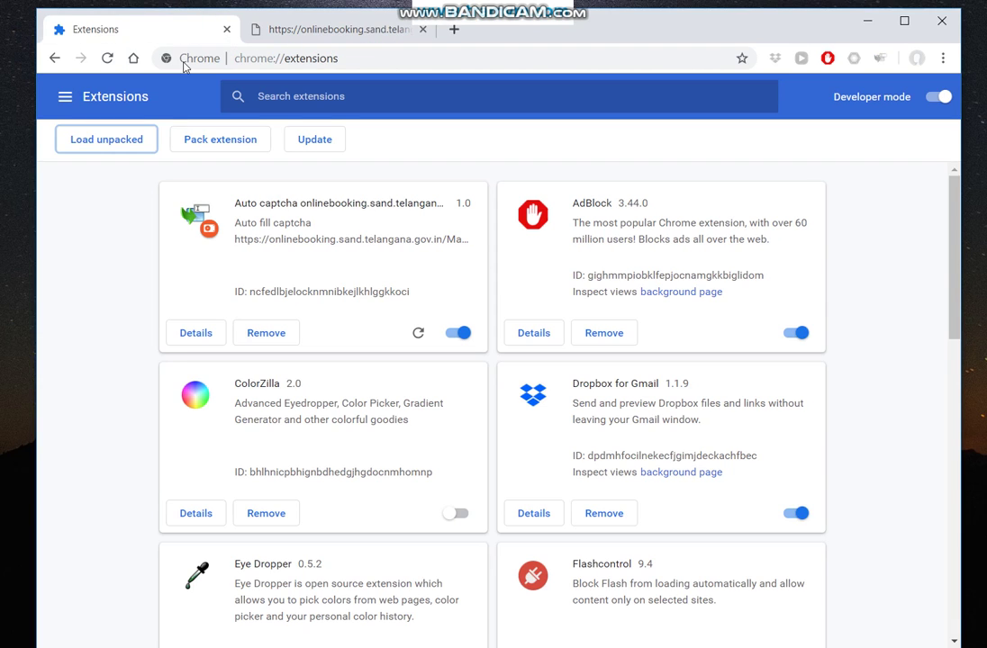
{"action": "left_click", "coordinate": [419, 333]}
{"action": "left_click", "coordinate": [419, 332]}
Add note line 5 'Now try to refresh page' in Notepad++.
{"action": "left_click", "coordinate": [271, 28]}
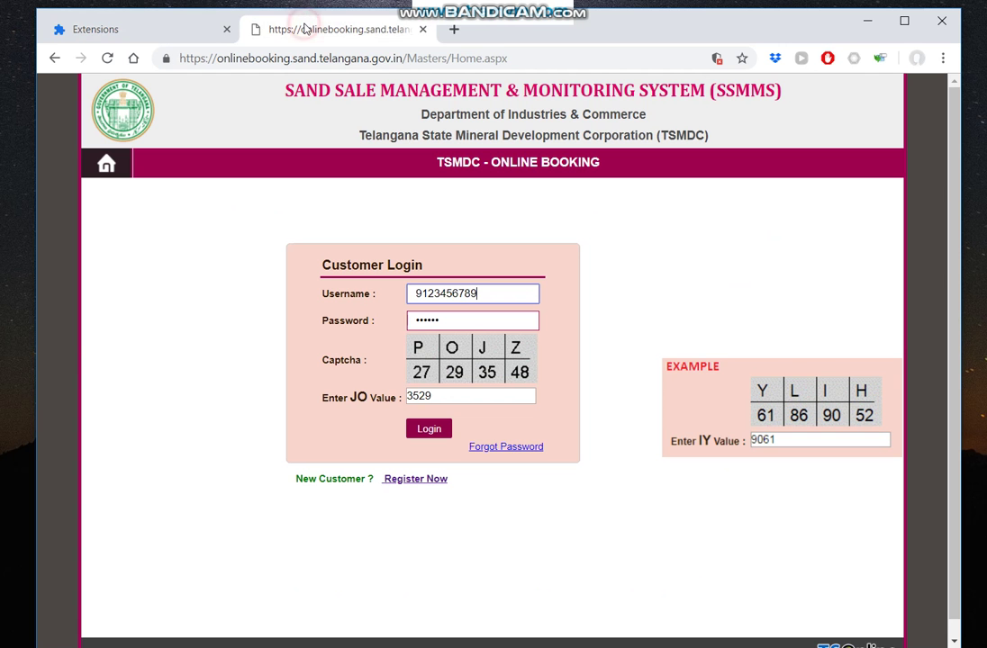
{"action": "key", "text": "alt+Tab"}
{"action": "key", "text": "Return"}
{"action": "type", "text": "Now try to reg"}
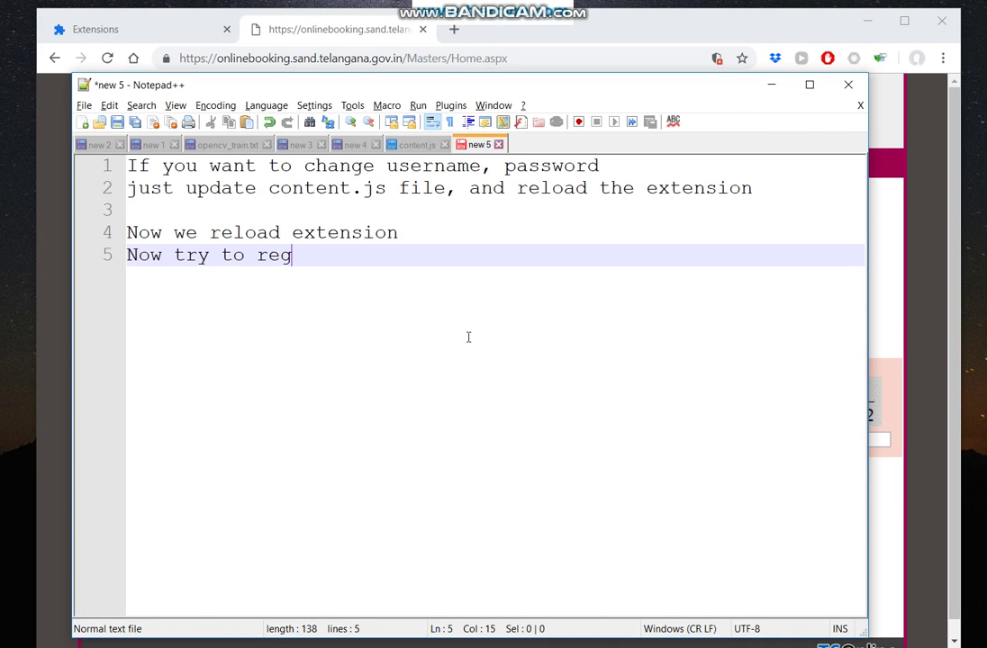
{"action": "key", "text": "BackSpace"}
{"action": "type", "text": "fresh page"}
Reload the SSMMS login page in Chrome to get the new credentials and captcha.
{"action": "key", "text": "alt+Tab"}
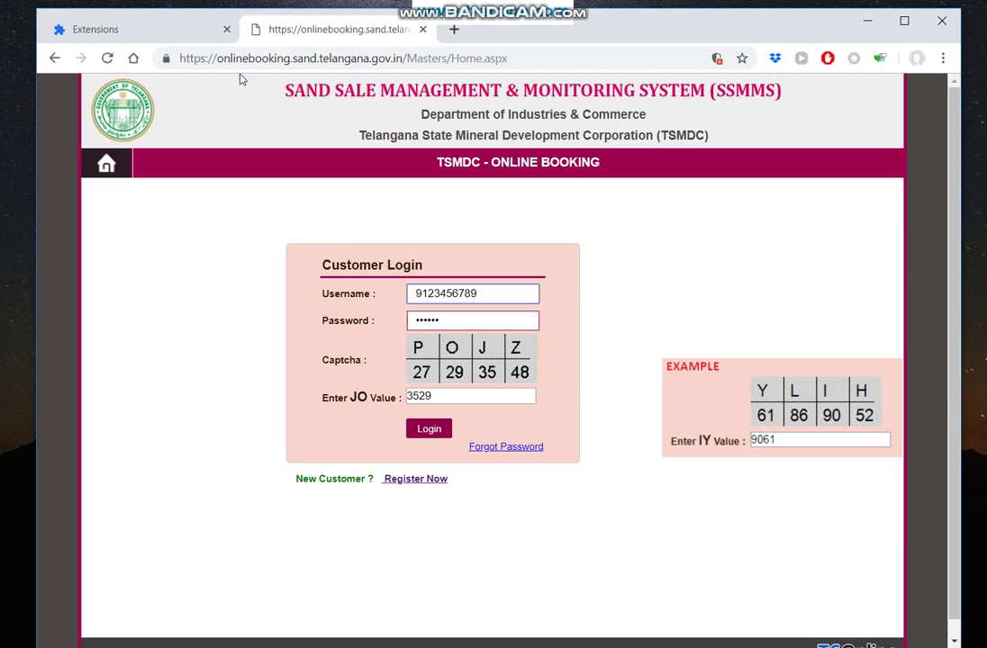
{"action": "left_click", "coordinate": [108, 59]}
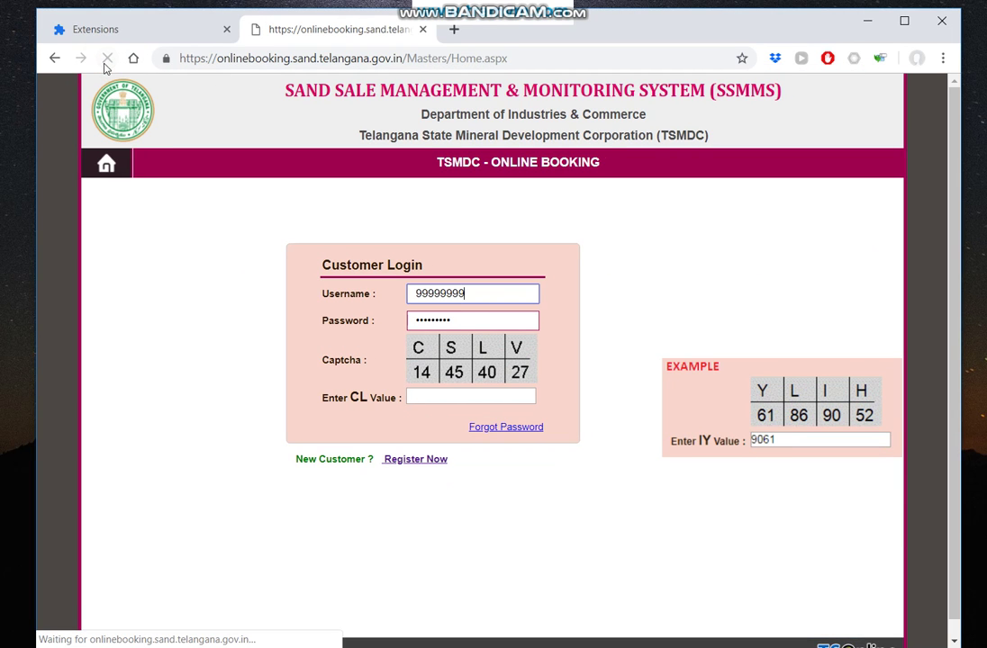
{"action": "left_click", "coordinate": [443, 294]}
Show the username value on line 156 of content.js.
{"action": "key", "text": "alt+Tab"}
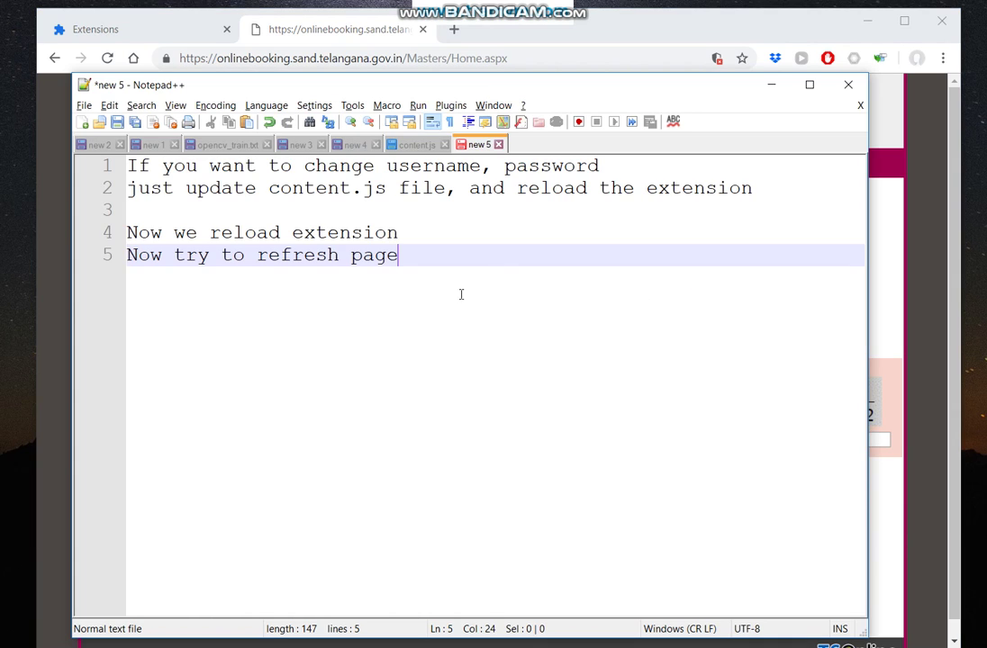
{"action": "left_click", "coordinate": [417, 144]}
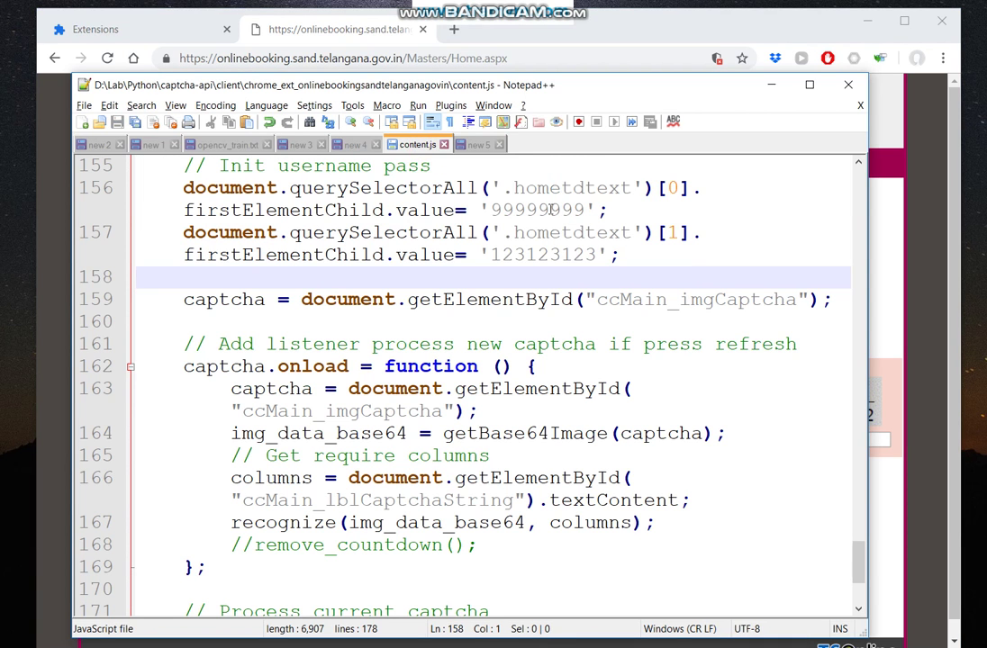
{"action": "double_click", "coordinate": [553, 209]}
Add note line 6 'Then you can enable stop countdown by un-comment the line code in content.js'.
{"action": "left_click", "coordinate": [476, 144]}
{"action": "key", "text": "Return"}
{"action": "type", "text": "T"}
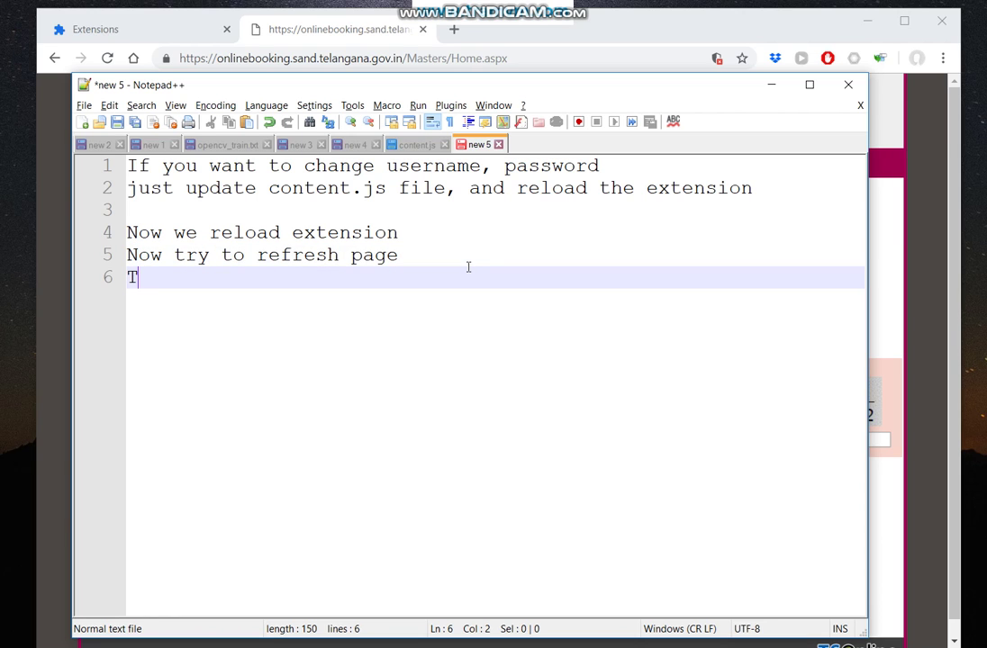
{"action": "type", "text": "hen you"}
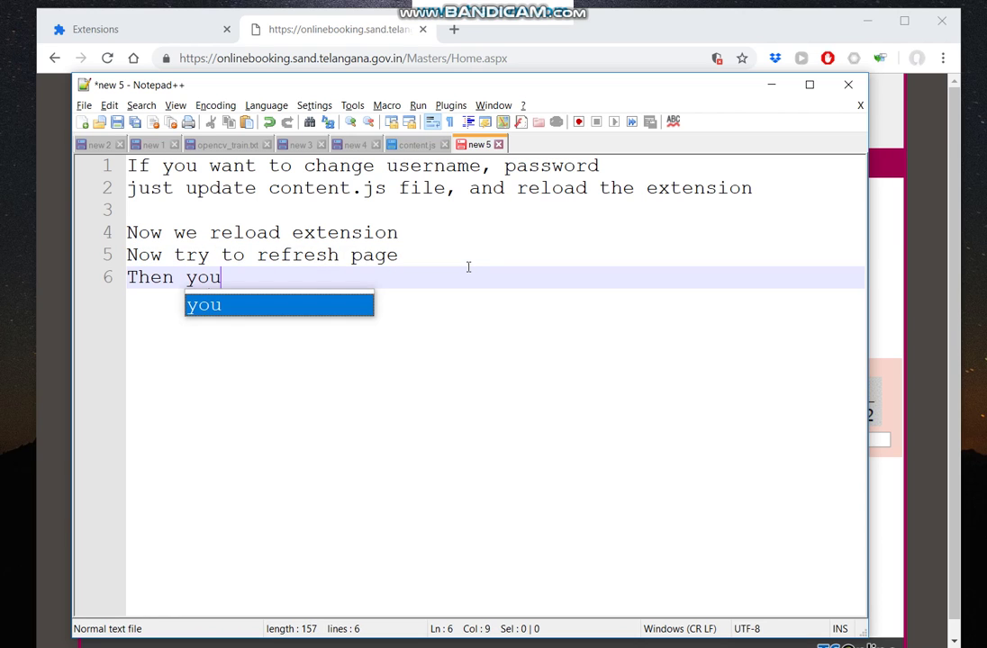
{"action": "type", "text": " can enable"}
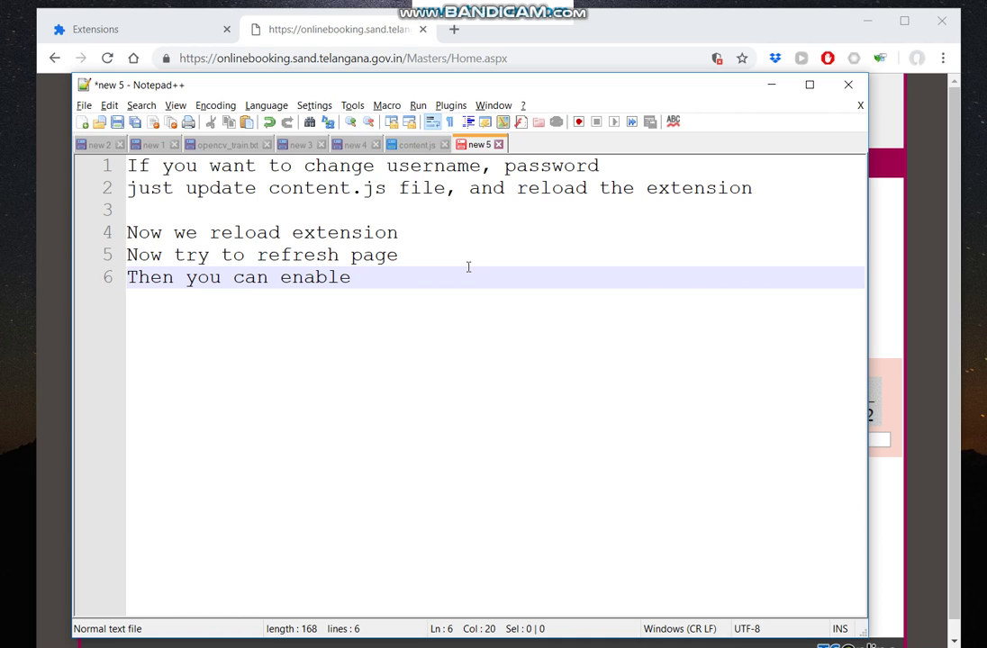
{"action": "type", "text": " stop coundoen"}
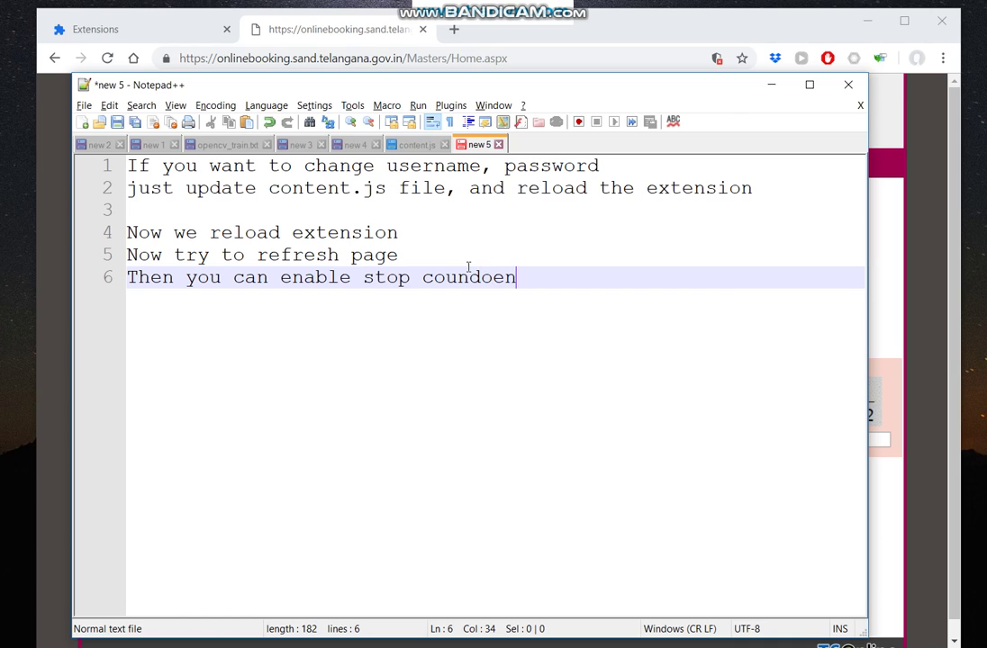
{"action": "key", "text": "BackSpace"}
{"action": "key", "text": "BackSpace"}
{"action": "key", "text": "BackSpace"}
{"action": "type", "text": "tdown by un c"}
{"action": "key", "text": "BackSpace"}
{"action": "type", "text": "co"}
{"action": "key", "text": "BackSpace"}
{"action": "key", "text": "BackSpace"}
{"action": "key", "text": "BackSpace"}
{"action": "type", "text": "-co"}
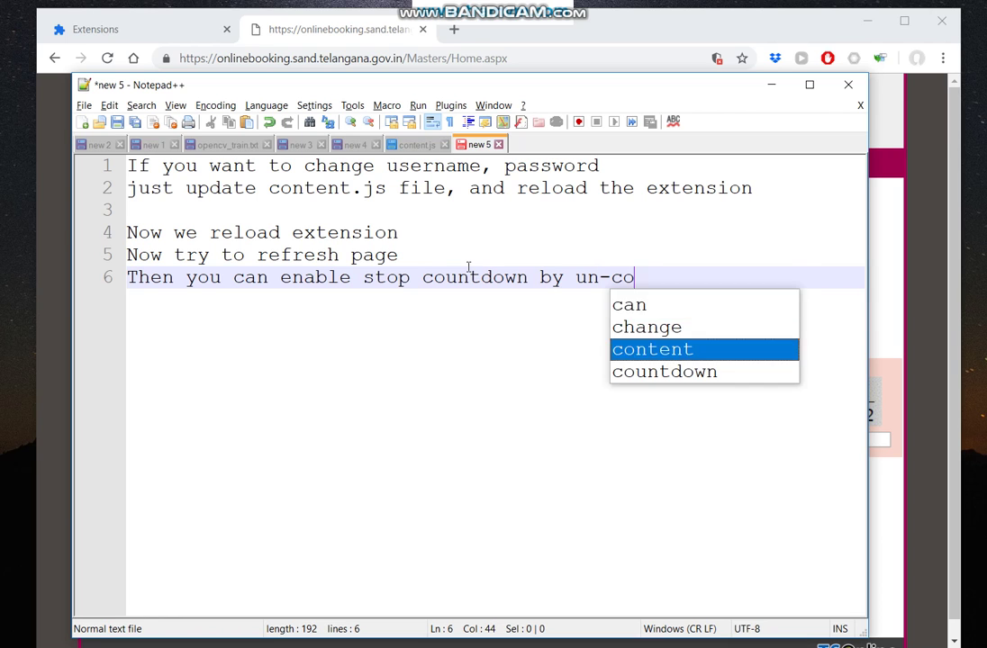
{"action": "type", "text": "mment the "}
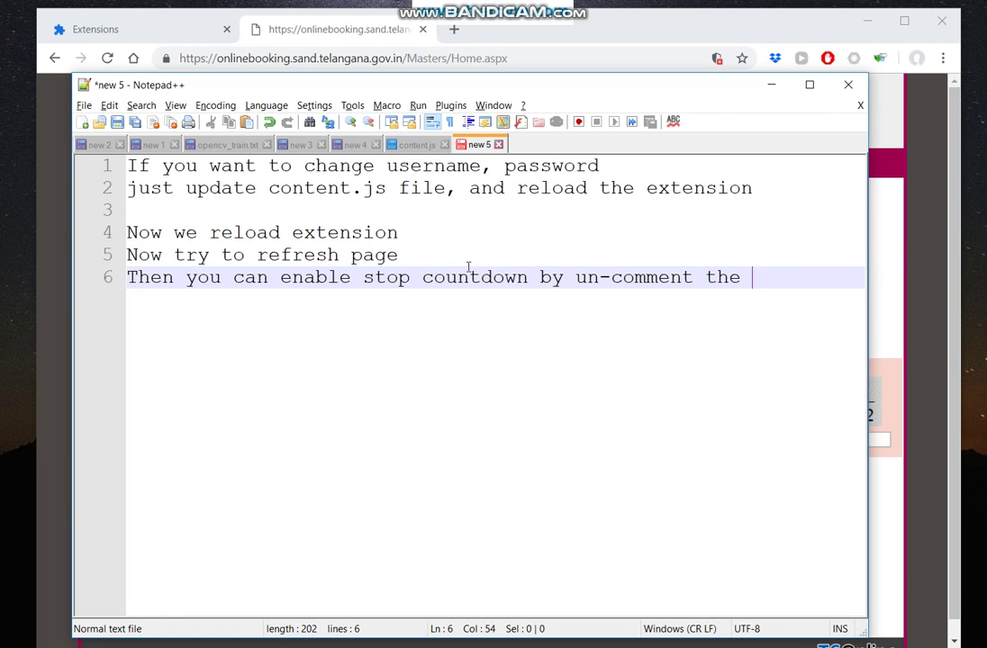
{"action": "type", "text": "line code in "}
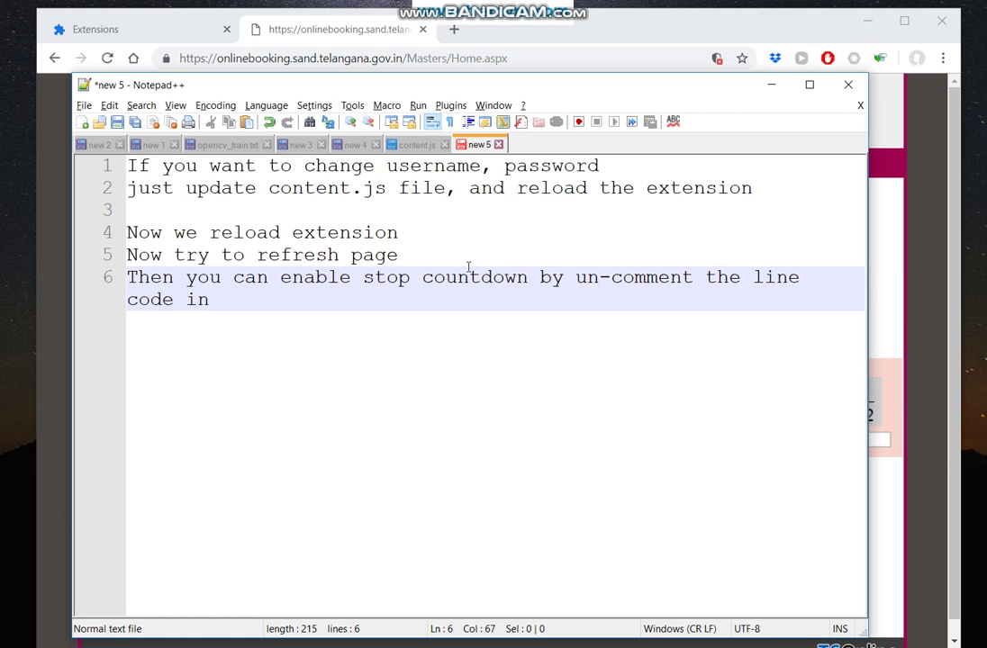
{"action": "type", "text": "content.js"}
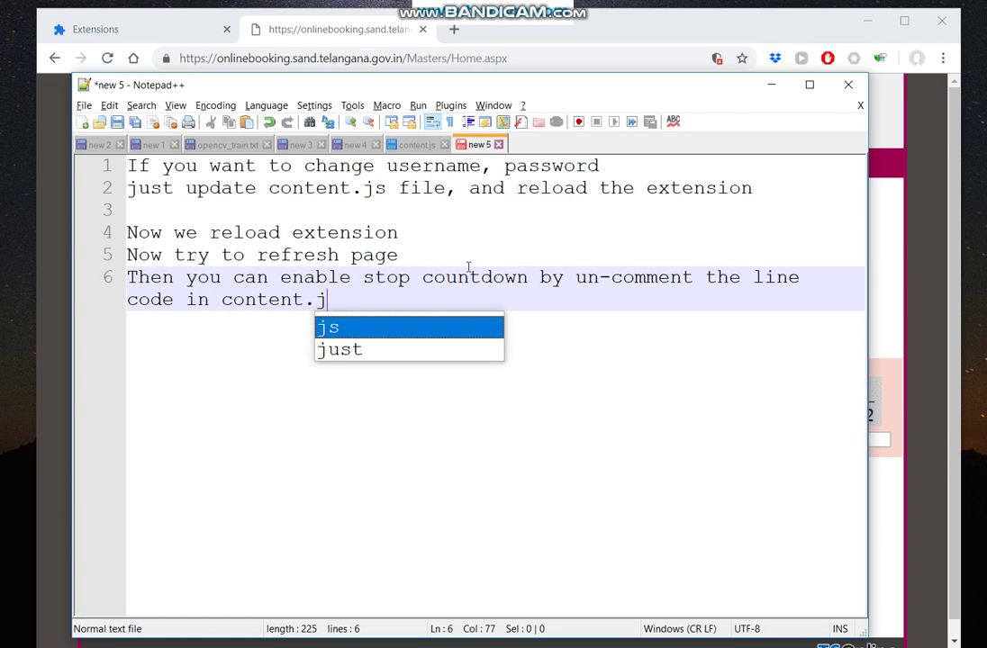
Locate the remove_countdown() call near line 41 of content.js.
{"action": "left_click", "coordinate": [417, 144]}
{"action": "left_click", "coordinate": [502, 286]}
{"action": "scroll", "coordinate": [506, 286], "scroll_direction": "up", "scroll_amount": 5}
{"action": "scroll", "coordinate": [506, 286], "scroll_direction": "down", "scroll_amount": 5, "text": "ctrl"}
{"action": "scroll", "coordinate": [507, 284], "scroll_direction": "up", "scroll_amount": 3}
{"action": "scroll", "coordinate": [507, 285], "scroll_direction": "up", "scroll_amount": 20}
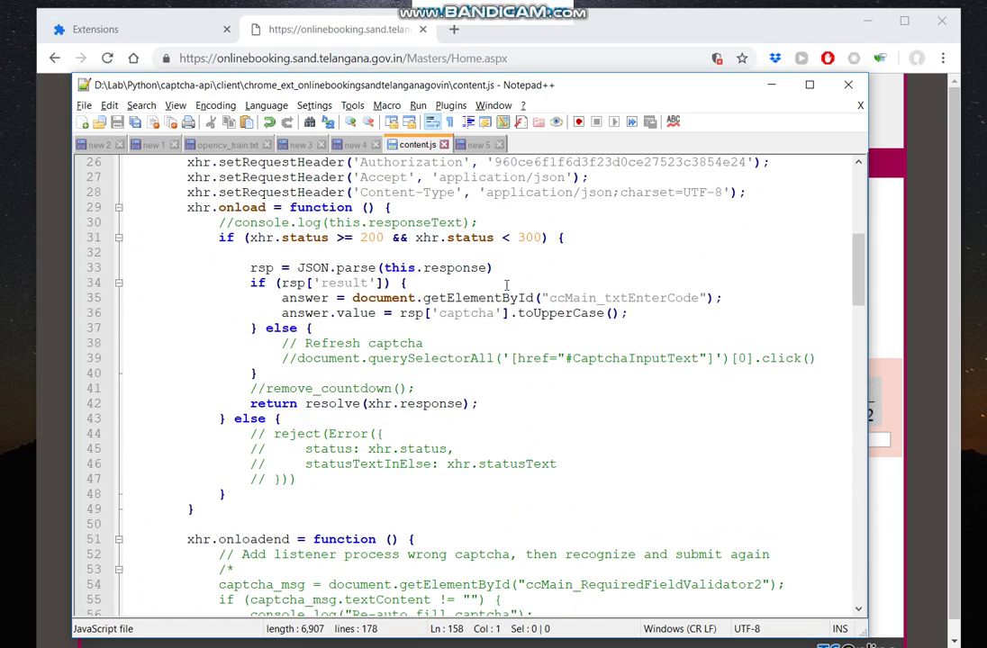
{"action": "scroll", "coordinate": [506, 286], "scroll_direction": "up", "scroll_amount": 1}
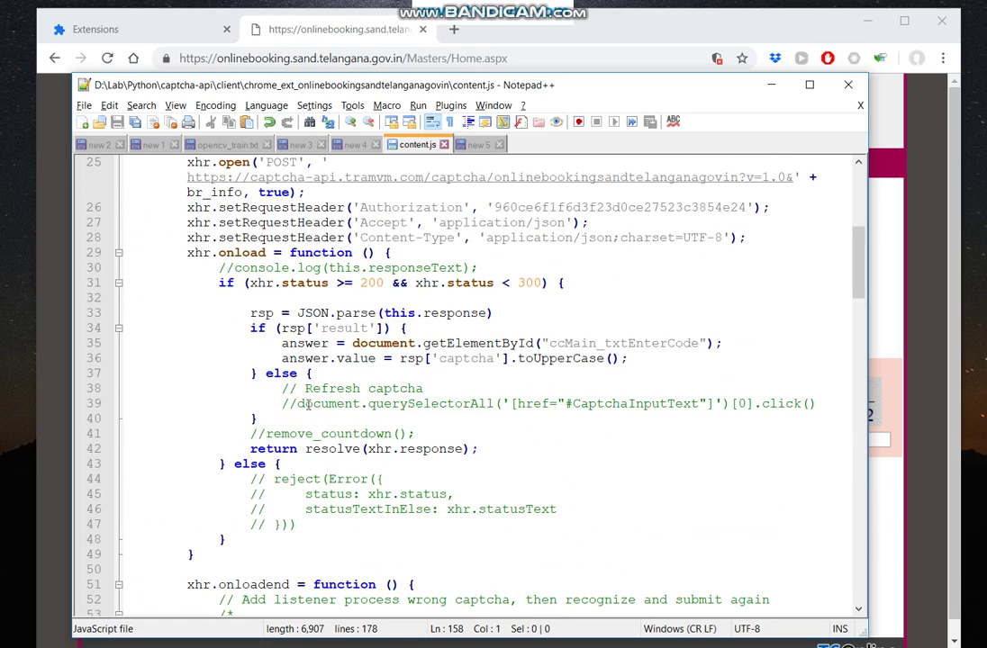
{"action": "left_click", "coordinate": [342, 343]}
{"action": "scroll", "coordinate": [342, 343], "scroll_direction": "up", "scroll_amount": 2}
{"action": "scroll", "coordinate": [342, 343], "scroll_direction": "down", "scroll_amount": 2}
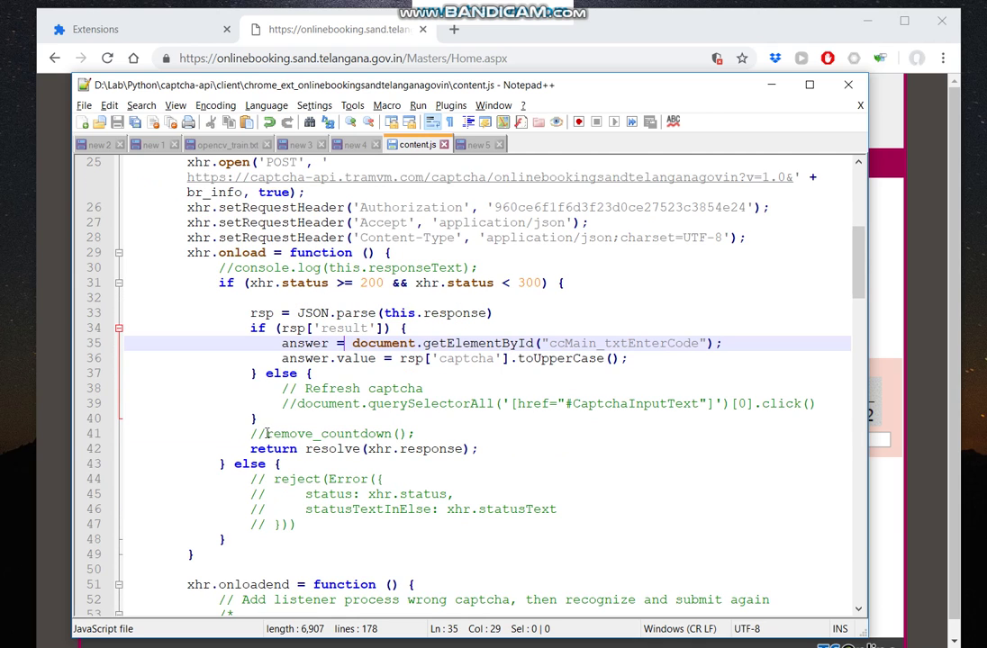
Delete the // before remove_countdown() to enable it, then return to the notes.
{"action": "left_click_drag", "start_coordinate": [266, 433], "coordinate": [250, 433]}
{"action": "key", "text": "Delete"}
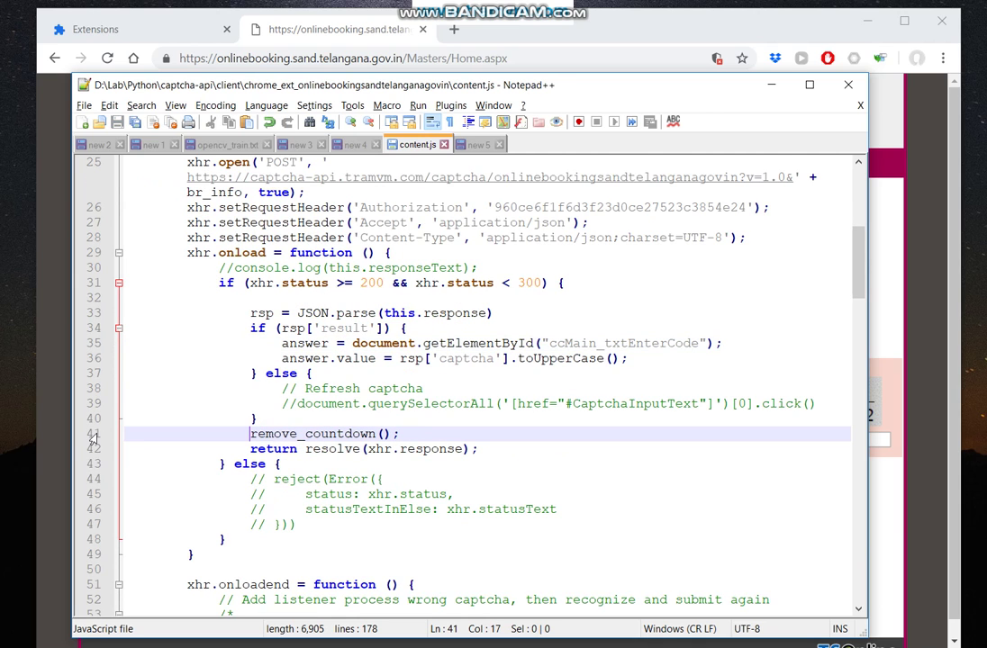
{"action": "left_click", "coordinate": [93, 434]}
{"action": "left_click", "coordinate": [297, 417]}
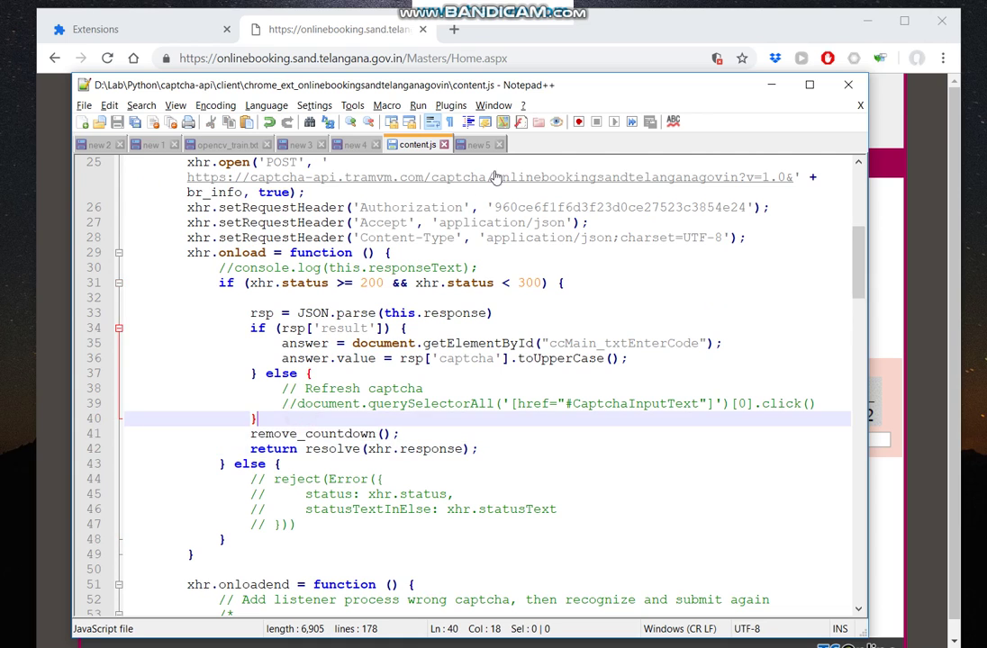
{"action": "left_click", "coordinate": [478, 145]}
{"action": "left_click", "coordinate": [396, 352]}
Add the note 'Now reload the extension' below a blank line.
{"action": "key", "text": "Return"}
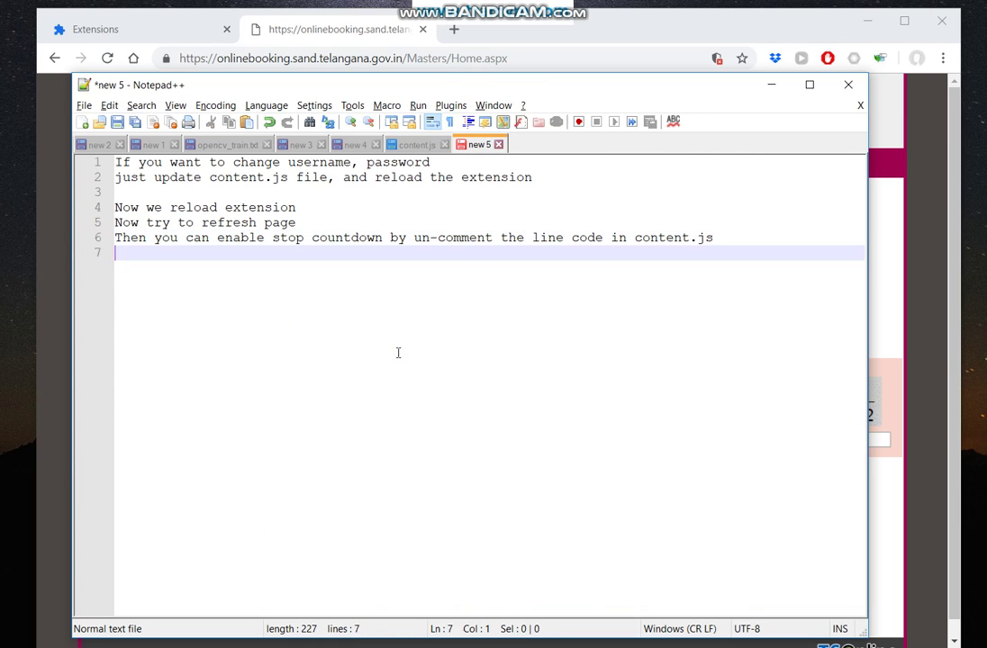
{"action": "key", "text": "Return"}
{"action": "type", "text": "Now reload"}
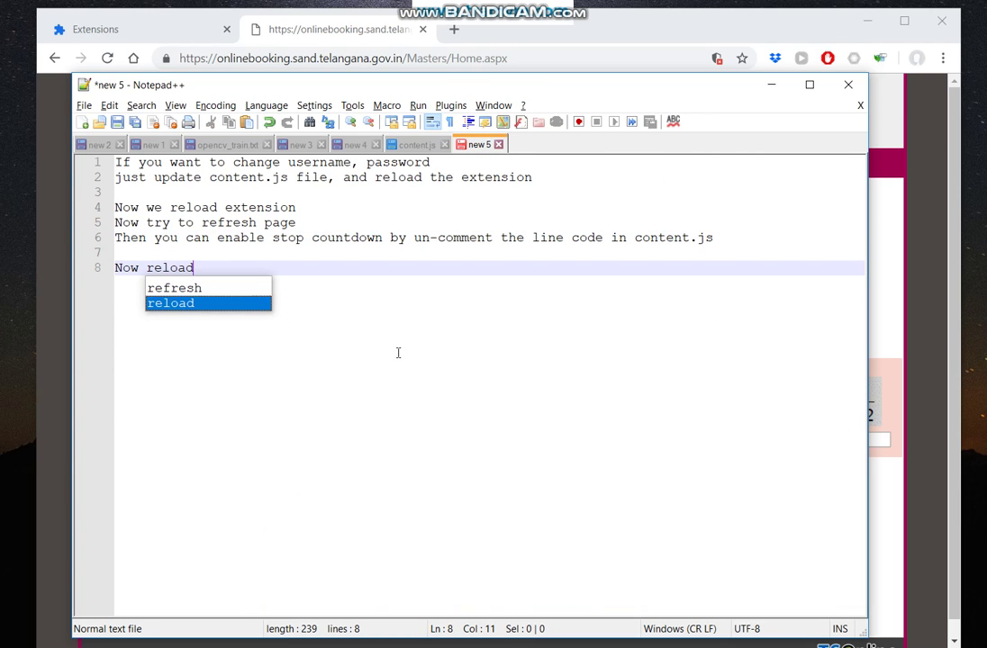
{"action": "type", "text": " th "}
{"action": "type", "text": " ex"}
{"action": "key", "text": "Return"}
Reload the Auto captcha extension on the Chrome extensions page.
{"action": "key", "text": "alt+Tab"}
{"action": "left_click", "coordinate": [185, 36]}
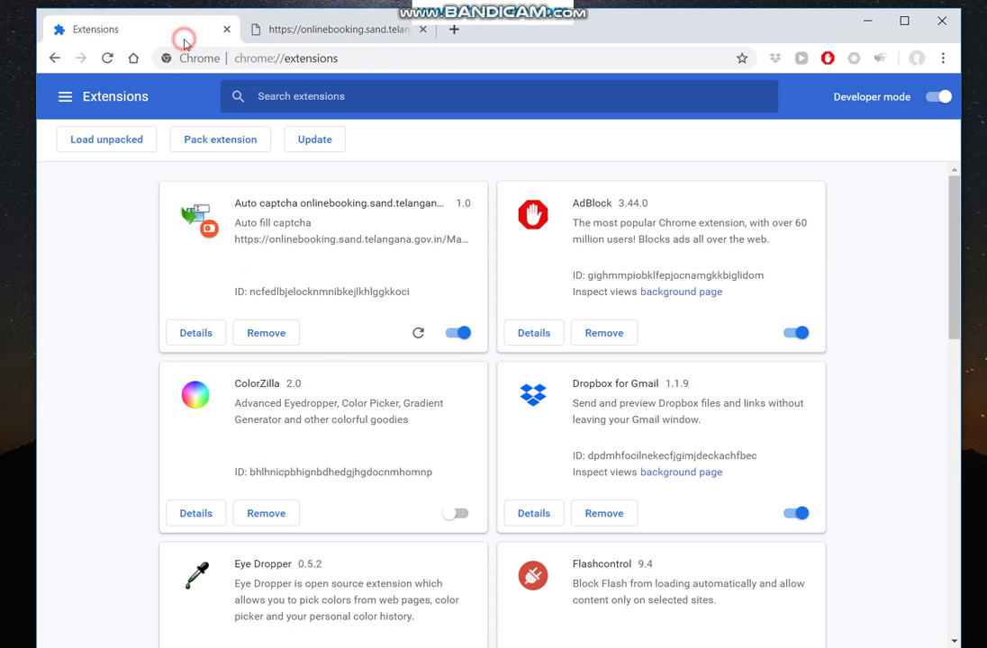
{"action": "left_click", "coordinate": [415, 334]}
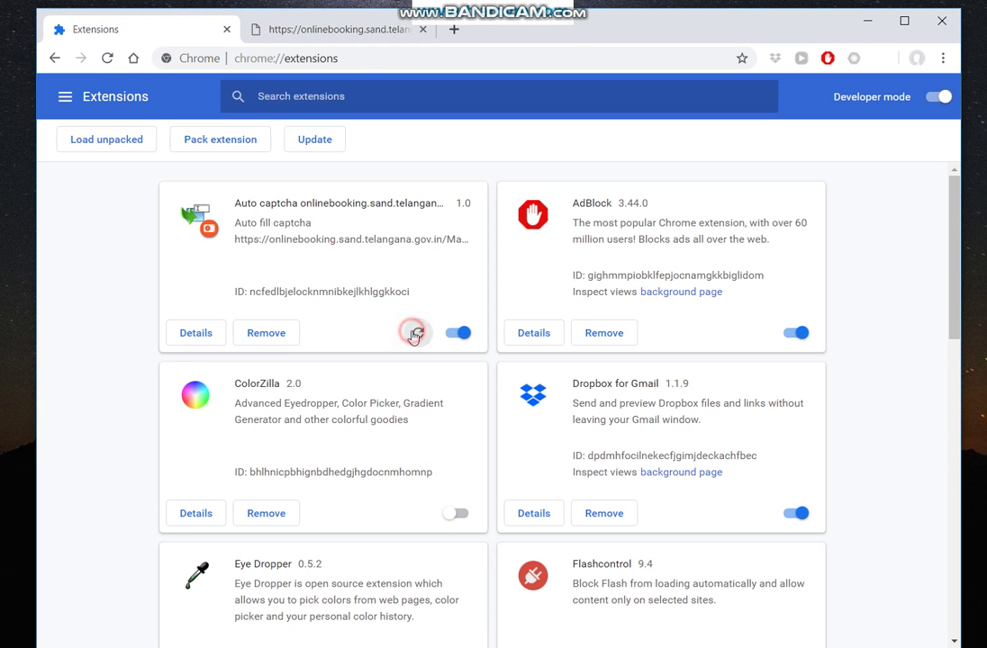
Refresh the SSMMS login page twice, so the captcha value 8227 fills in automatically.
{"action": "left_click", "coordinate": [356, 34]}
{"action": "left_click", "coordinate": [107, 58]}
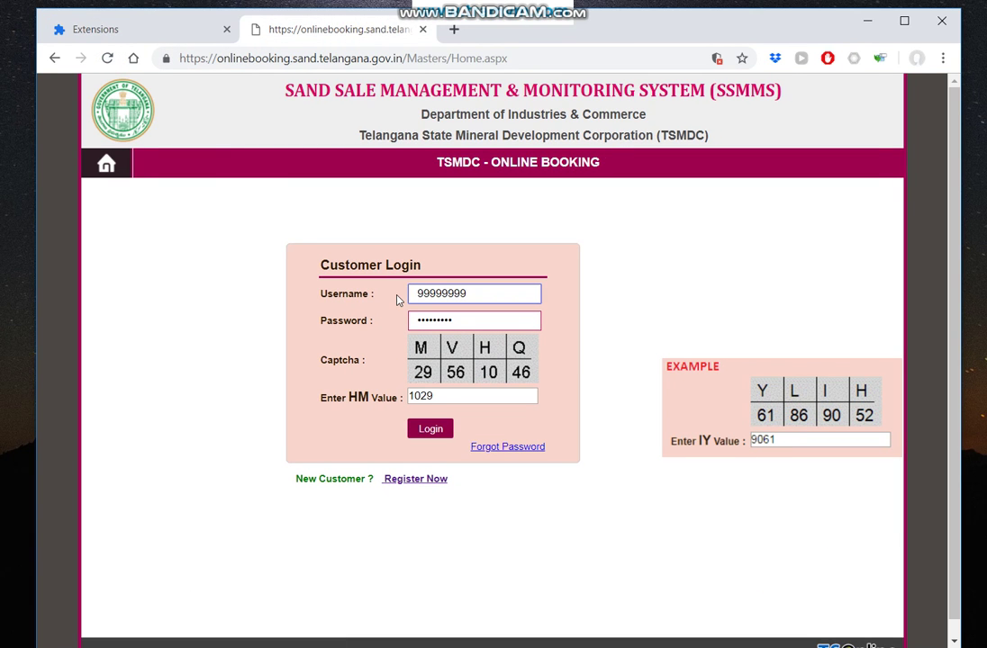
{"action": "left_click", "coordinate": [381, 427]}
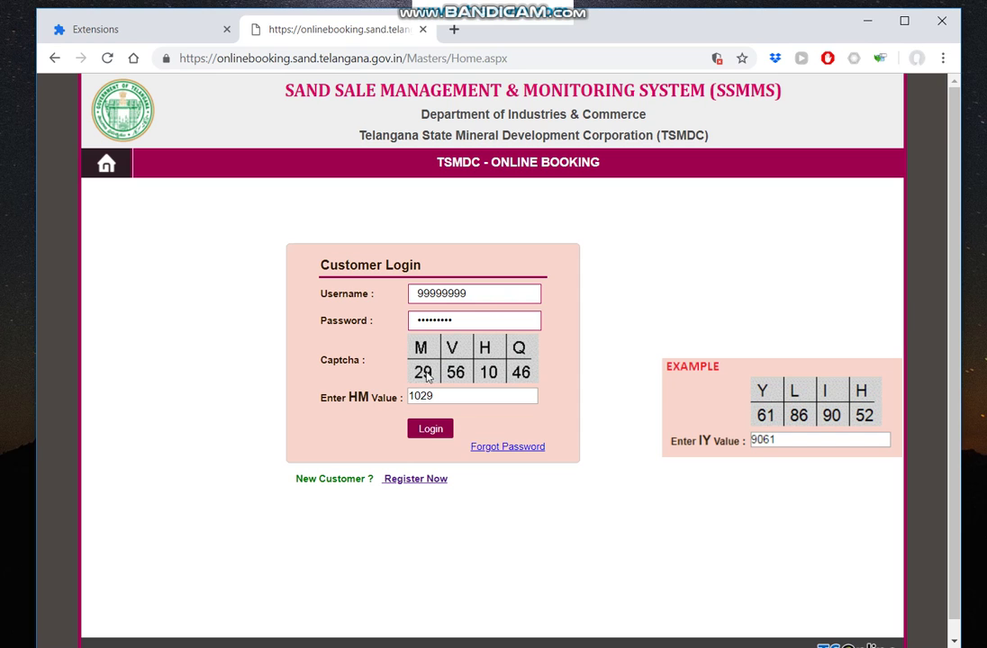
{"action": "left_click", "coordinate": [107, 57]}
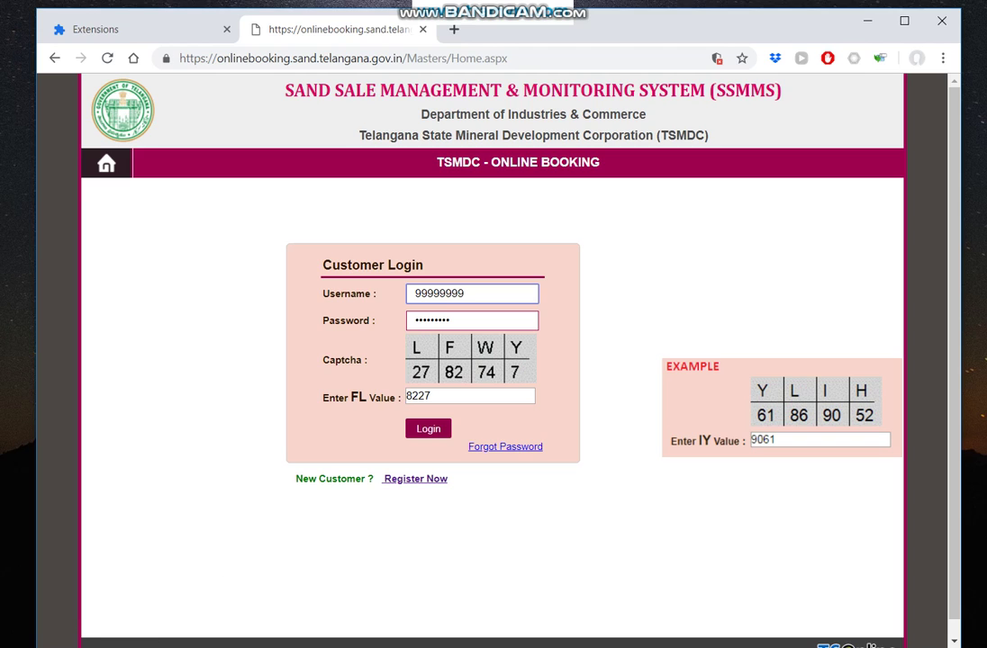
{"action": "key", "text": "alt+Tab"}
Type 'You can disable extension' as line 10 of the notes.
{"action": "key", "text": "Return"}
{"action": "key", "text": "Return"}
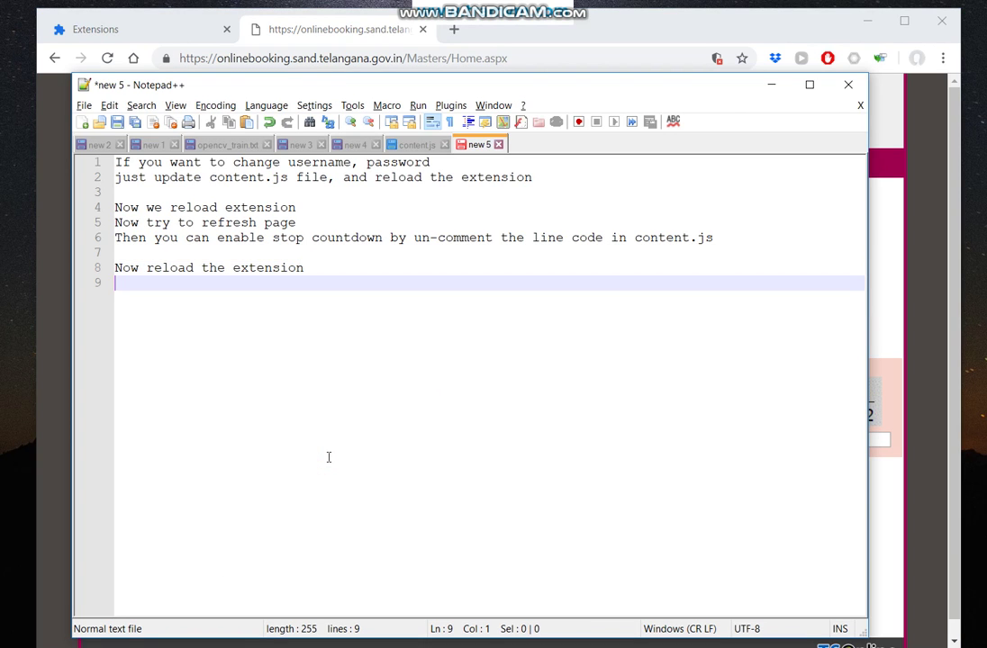
{"action": "type", "text": "I"}
{"action": "key", "text": "BackSpace"}
{"action": "type", "text": "You can did"}
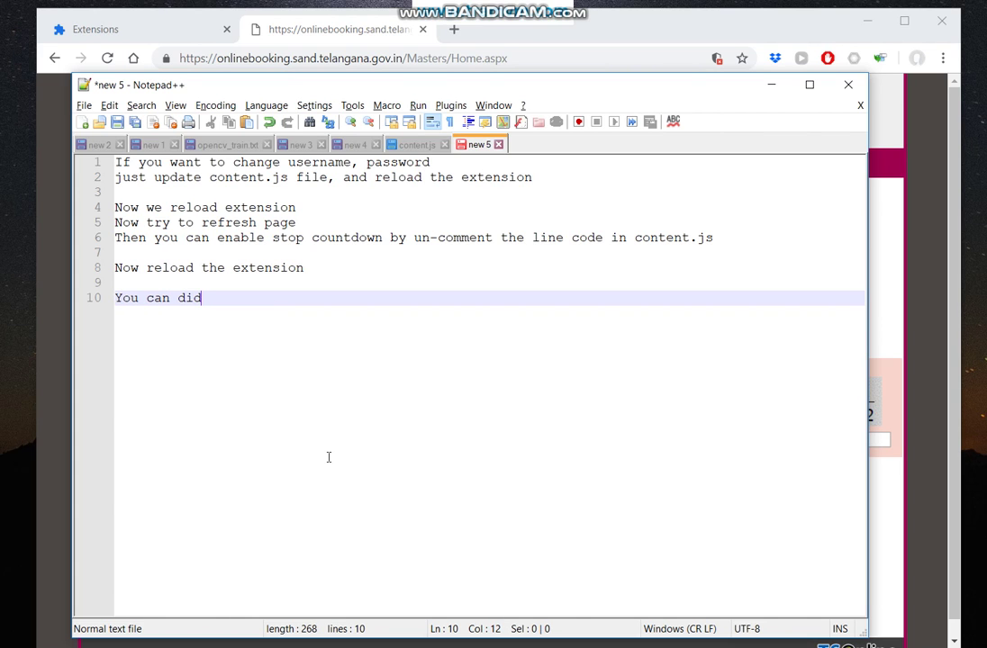
{"action": "type", "text": "able ext"}
{"action": "key", "text": "Return"}
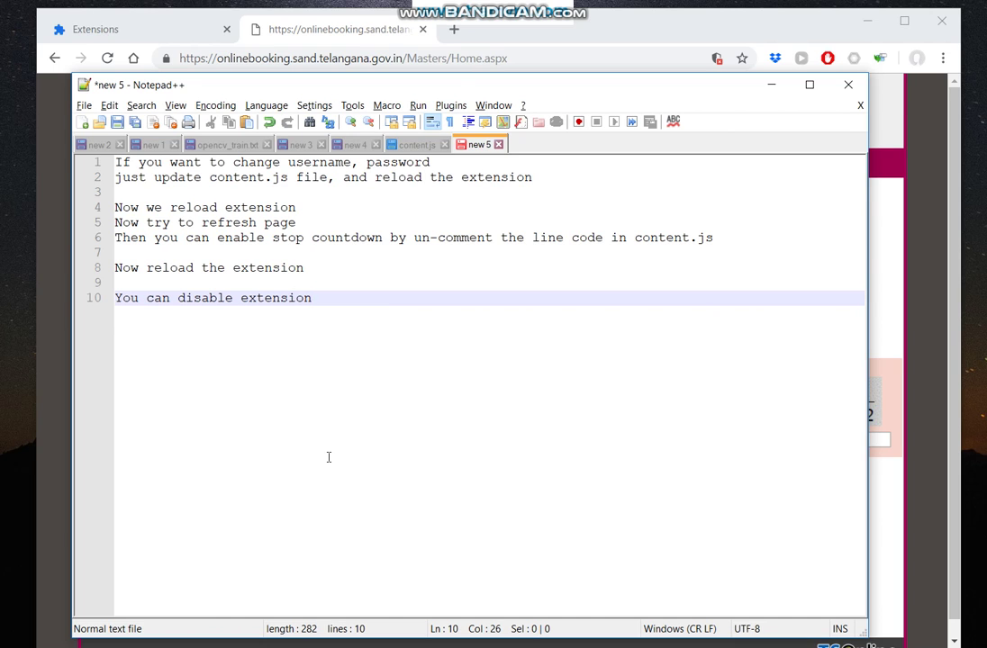
Switch the Auto captcha extension off and refresh the login page without it.
{"action": "left_click", "coordinate": [131, 29]}
{"action": "left_click", "coordinate": [457, 332]}
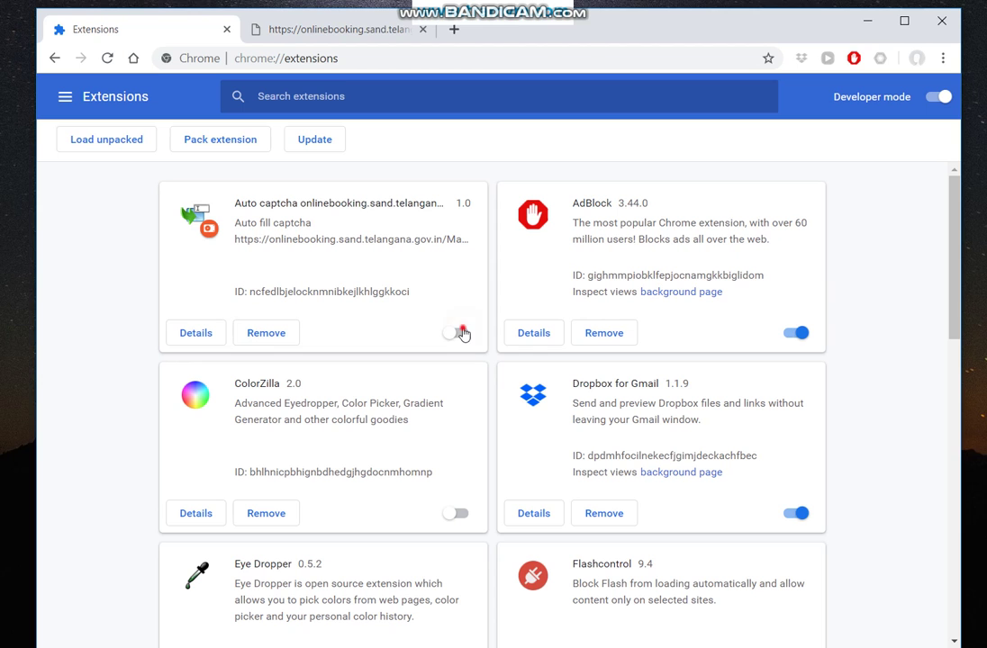
{"action": "left_click", "coordinate": [457, 334]}
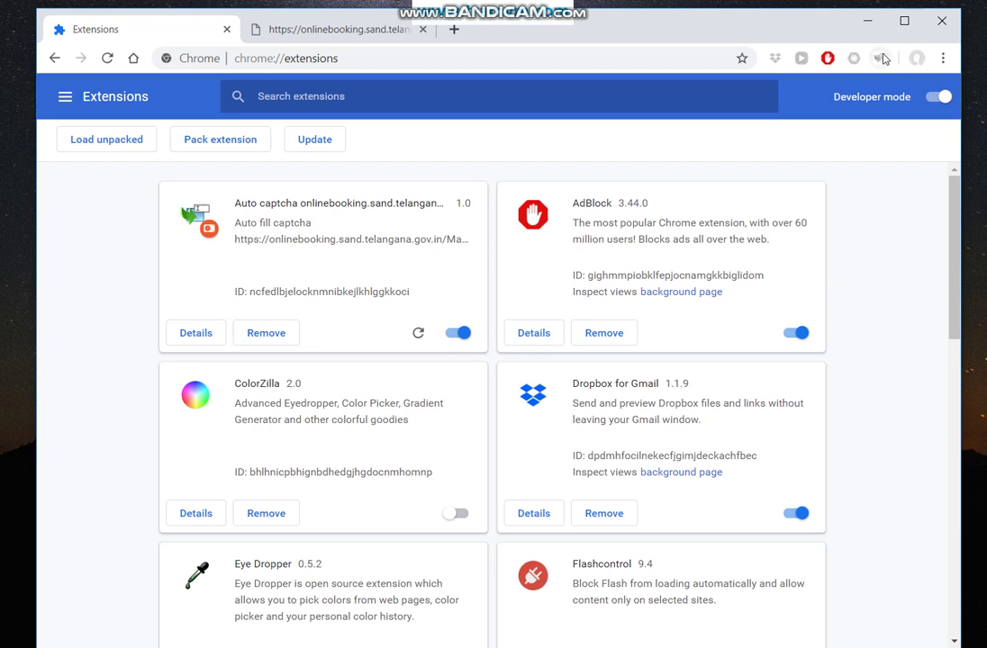
{"action": "left_click", "coordinate": [459, 333]}
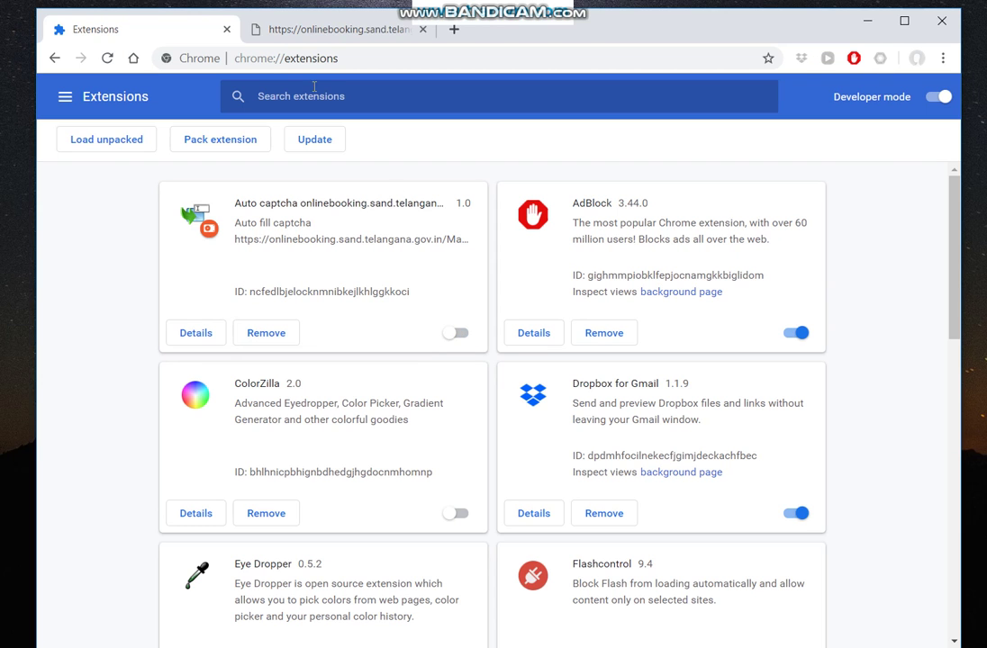
{"action": "left_click", "coordinate": [286, 28]}
{"action": "left_click", "coordinate": [106, 58]}
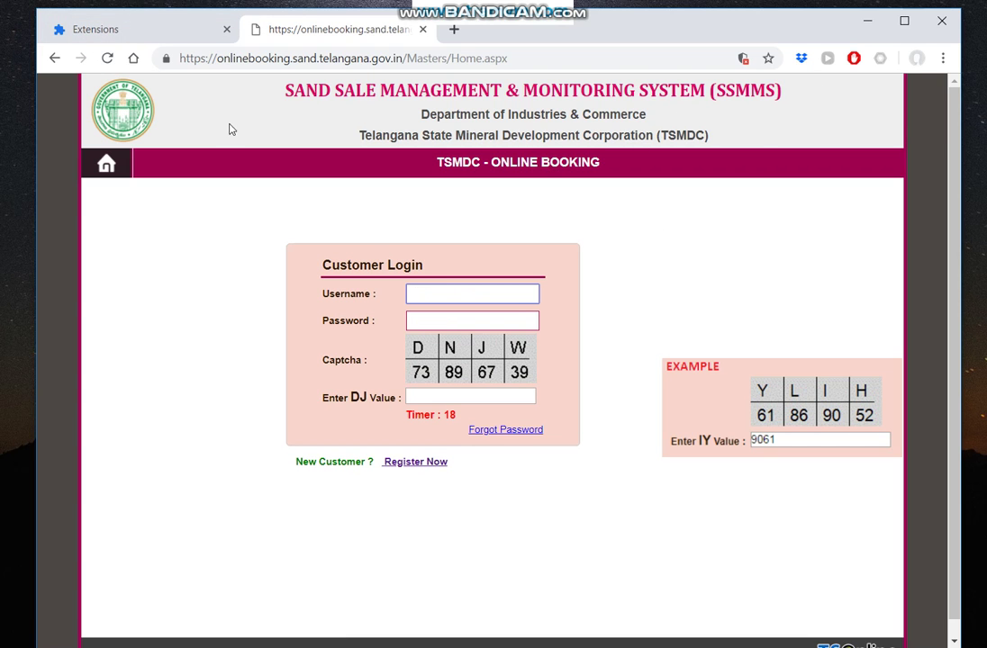
Turn Auto captcha back on, reload the login page, and check the extension's right-click menu.
{"action": "left_click", "coordinate": [160, 21]}
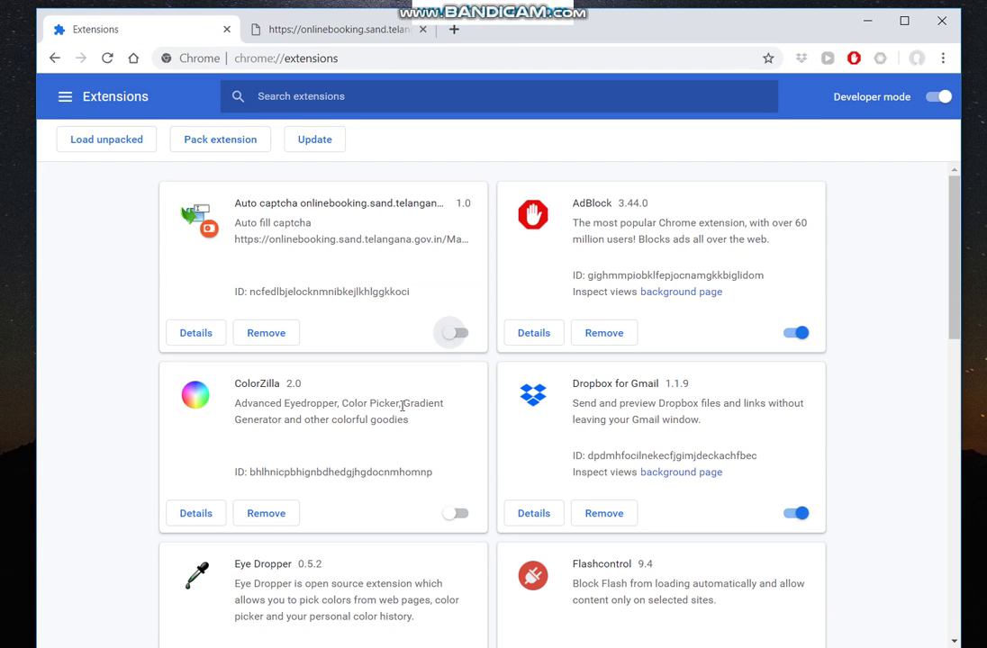
{"action": "left_click", "coordinate": [461, 334]}
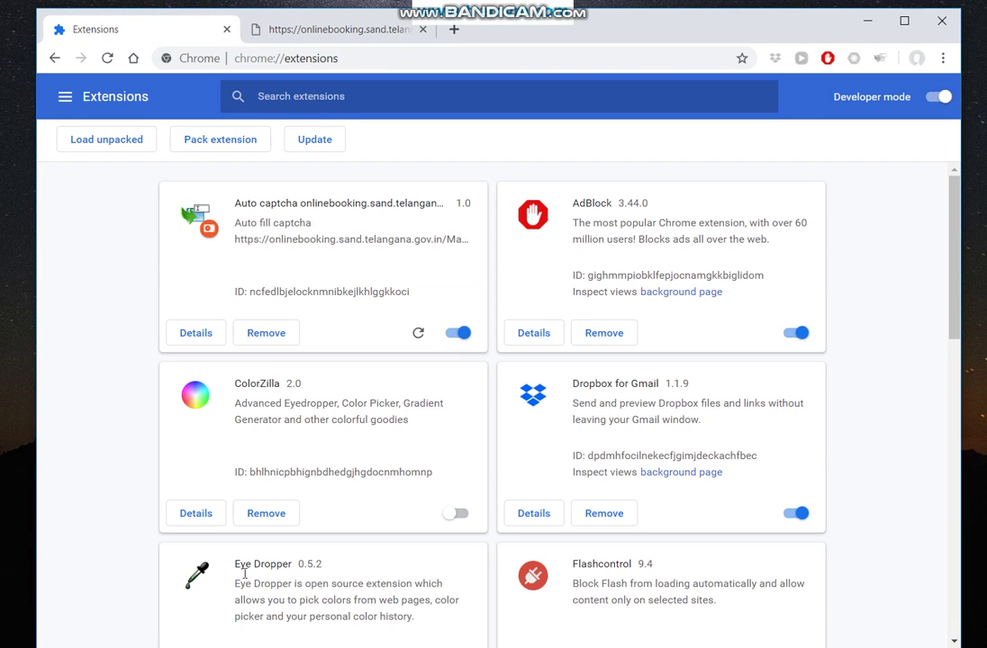
{"action": "left_click", "coordinate": [309, 34]}
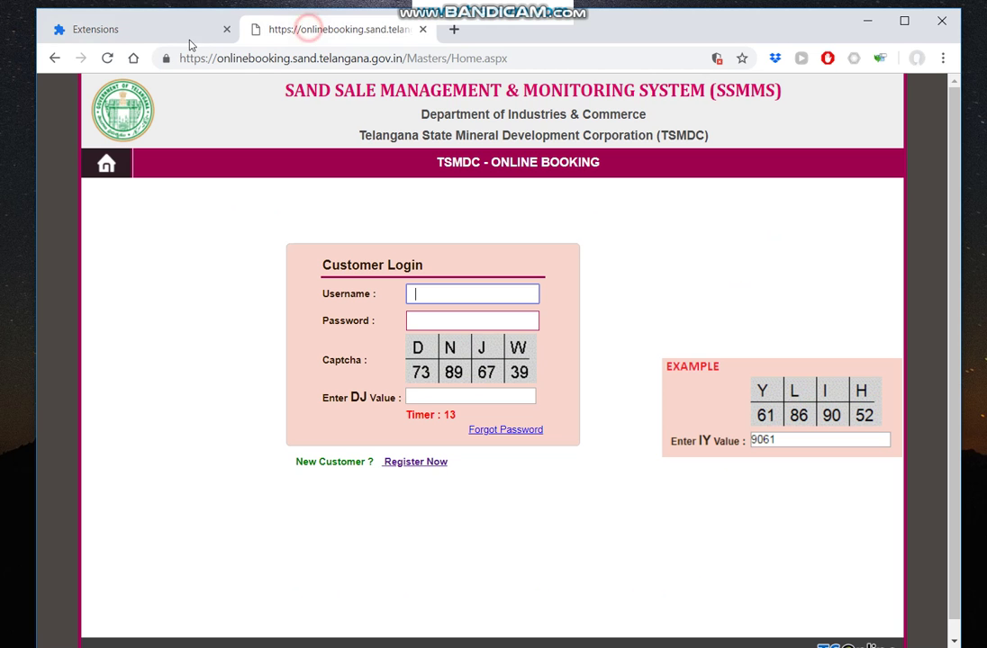
{"action": "left_click", "coordinate": [107, 58]}
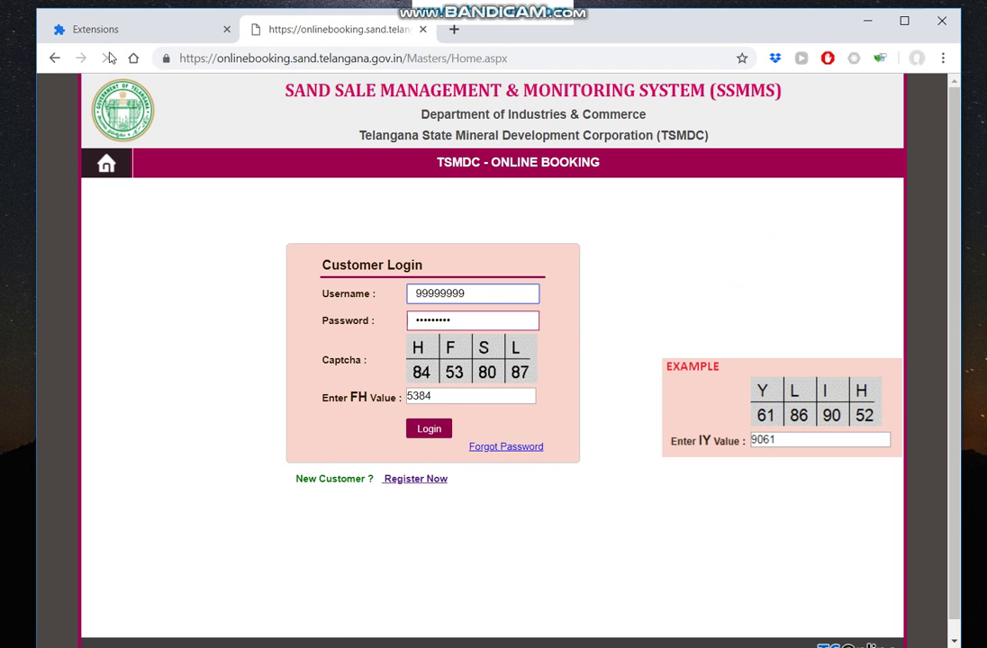
{"action": "right_click", "coordinate": [880, 58]}
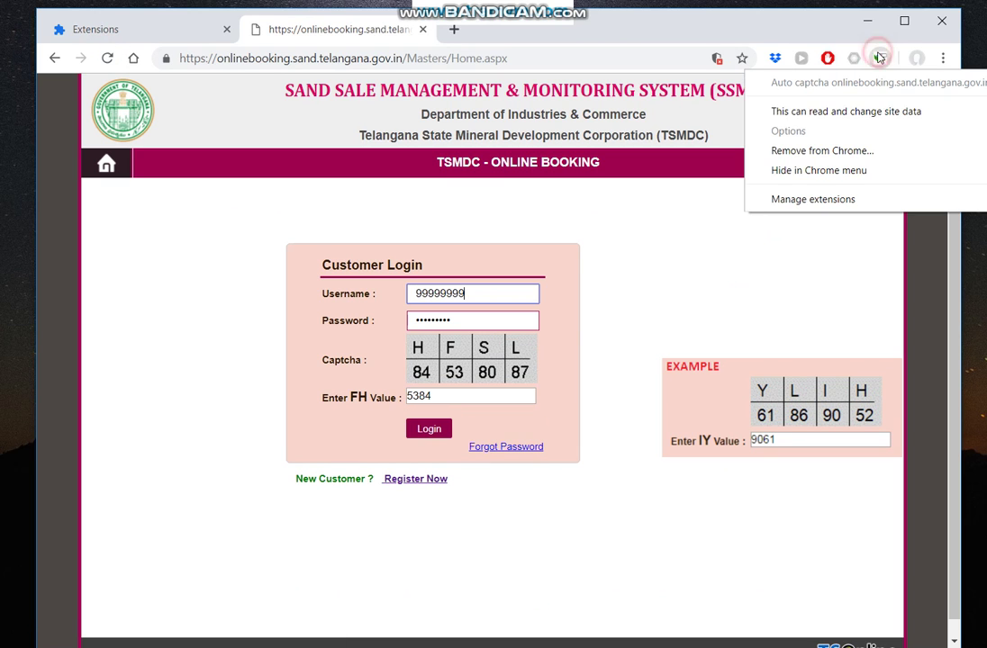
{"action": "left_click", "coordinate": [676, 206]}
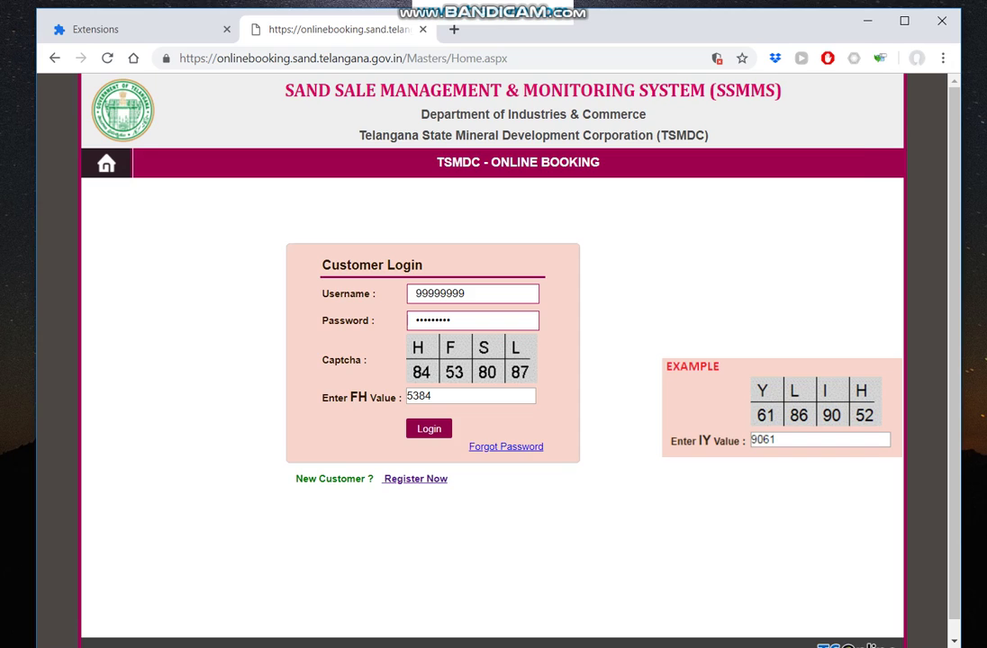
Replace all the notes with 'This extension still in development.'.
{"action": "key", "text": "alt+Tab"}
{"action": "left_click_drag", "start_coordinate": [414, 434], "coordinate": [96, 157]}
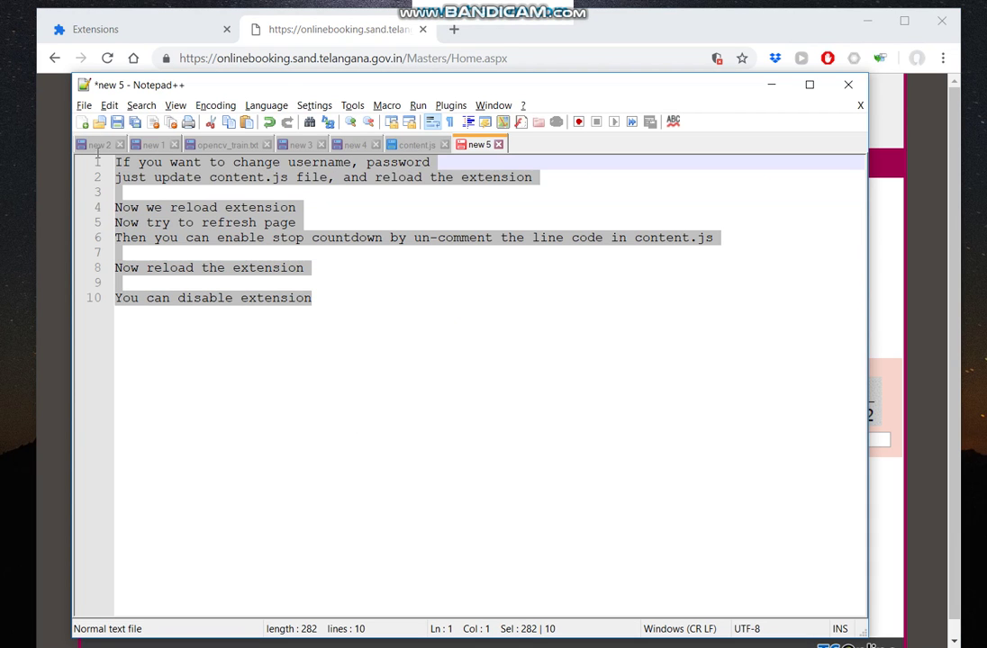
{"action": "type", "text": "This extension still in developem"}
{"action": "key", "text": "BackSpace"}
{"action": "key", "text": "BackSpace"}
{"action": "key", "text": "BackSpace"}
{"action": "type", "text": "m"}
{"action": "key", "text": "BackSpace"}
{"action": "key", "text": "BackSpace"}
{"action": "type", "text": "ment"}
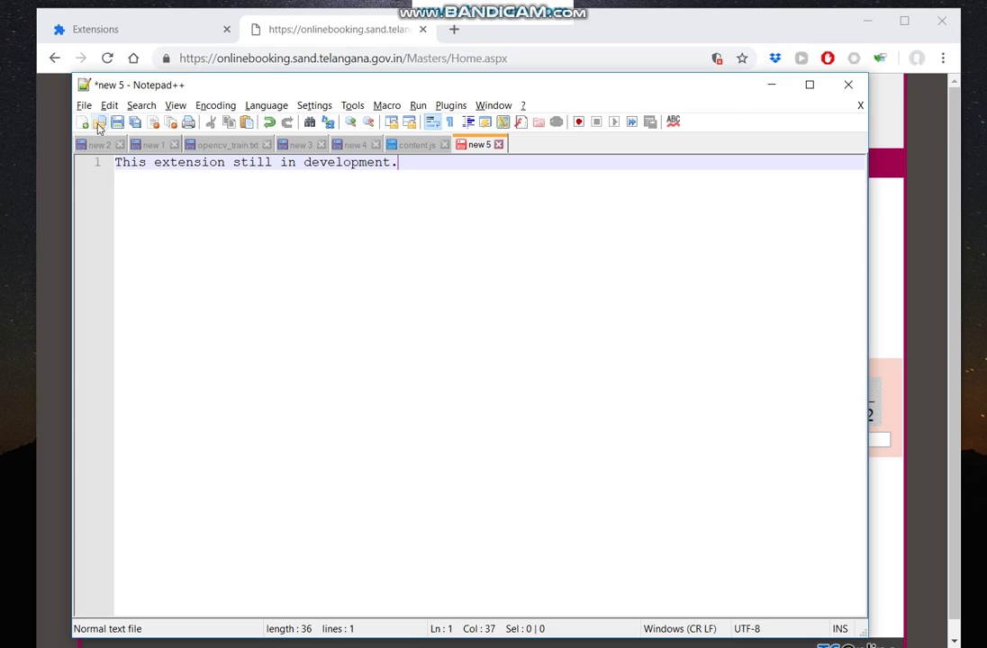
{"action": "type", "text": "."}
{"action": "key", "text": "Return"}
Add a line inviting donations for the current phase by sending an e-mail.
{"action": "type", "text": "If you want"}
{"action": "type", "text": " to get"}
{"action": "key", "text": "BackSpace"}
{"action": "type", "text": "do"}
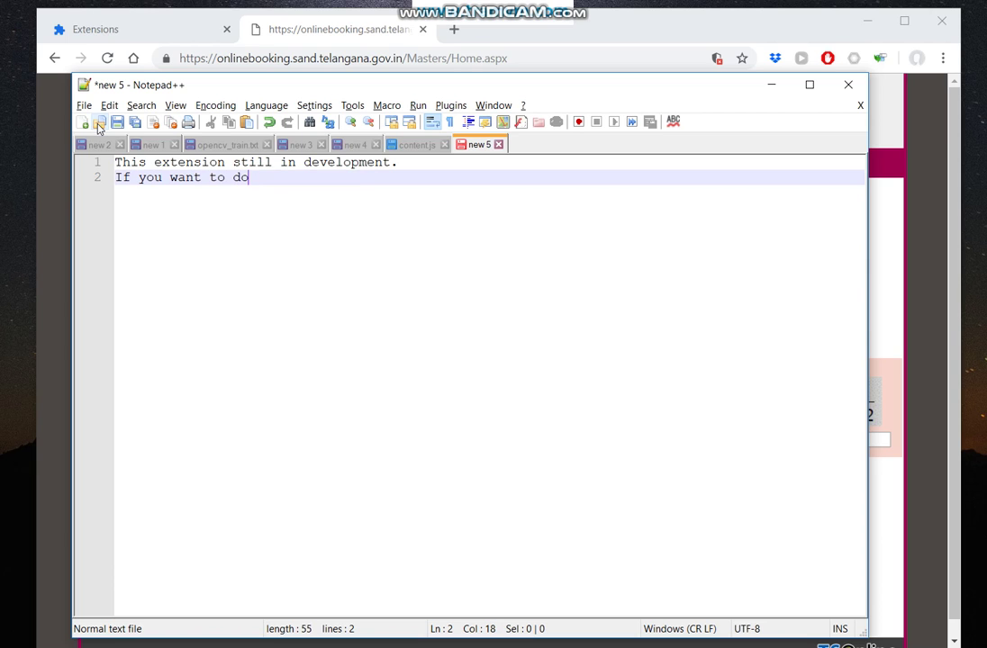
{"action": "type", "text": "nate and get the current"}
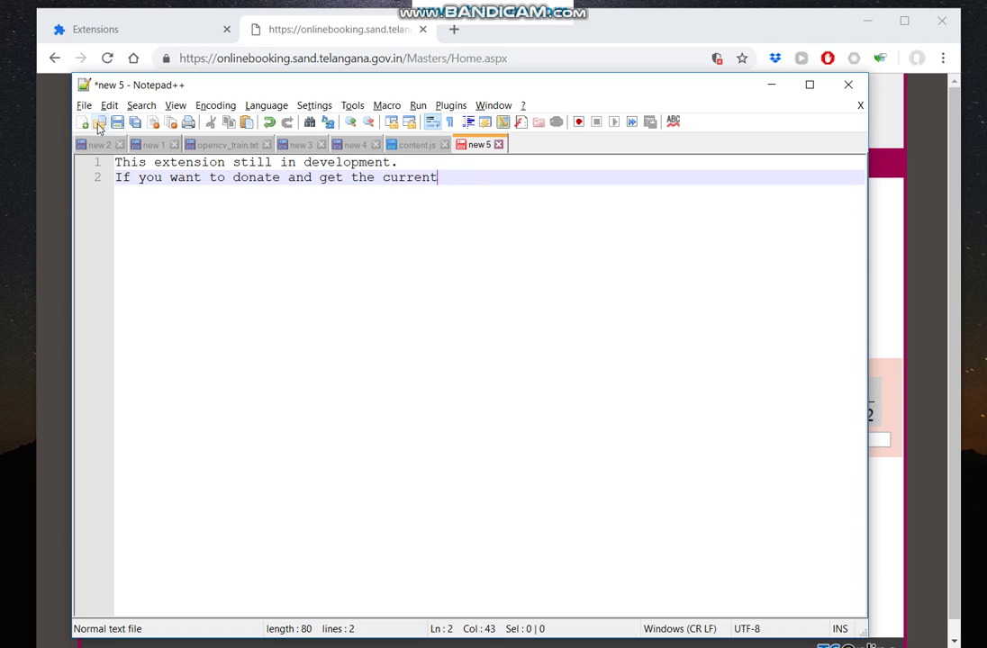
{"action": "type", "text": " phaes"}
{"action": "type", "text": "ust "}
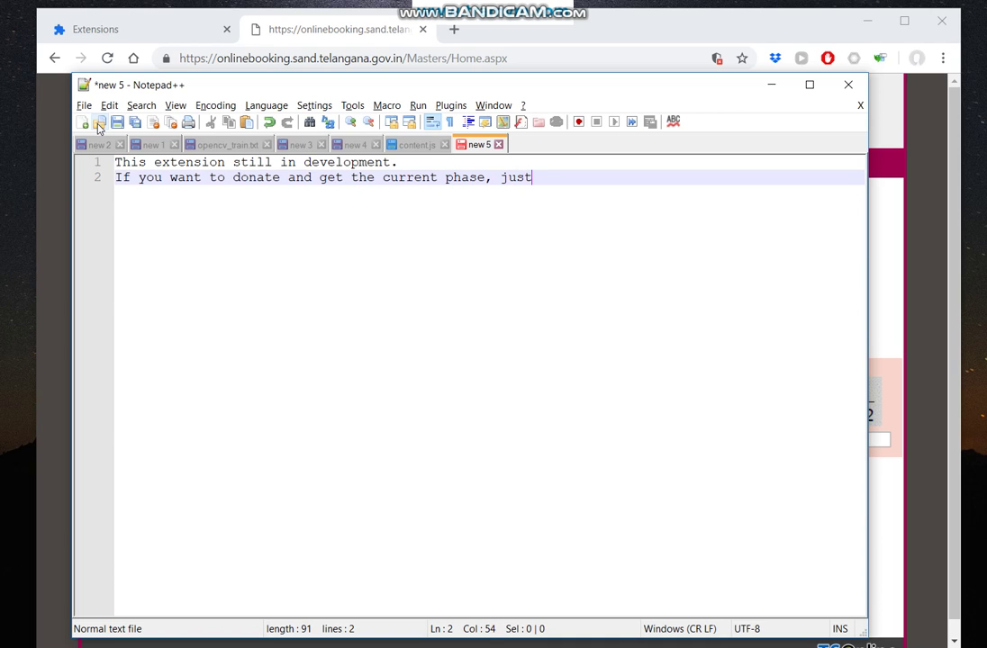
{"action": "type", "text": "le"}
{"action": "key", "text": "BackSpace"}
{"action": "type", "text": "'s me know"}
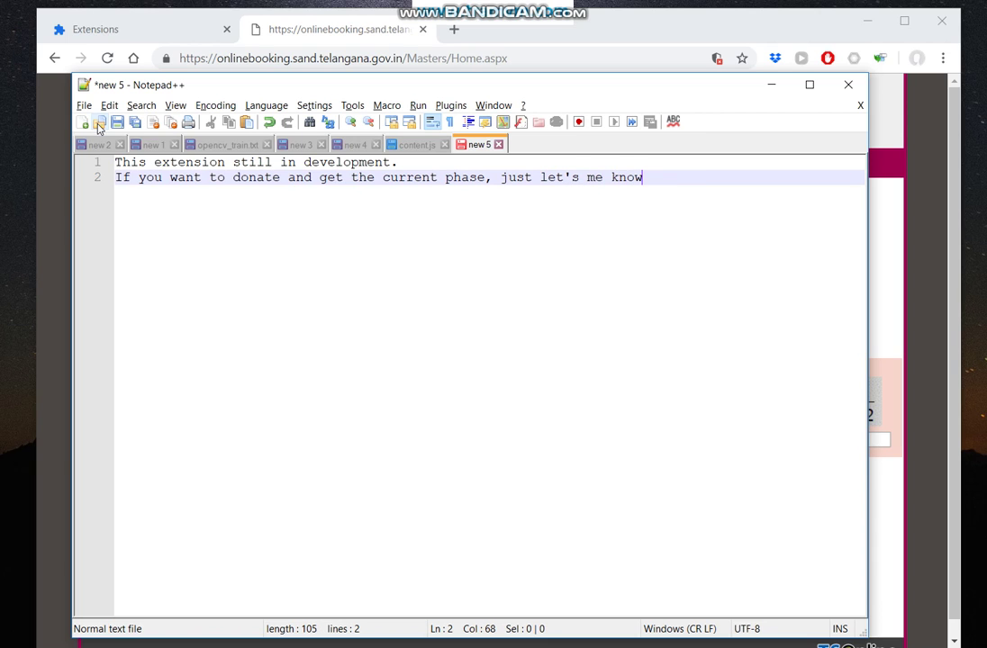
{"action": "type", "text": " by send email to"}
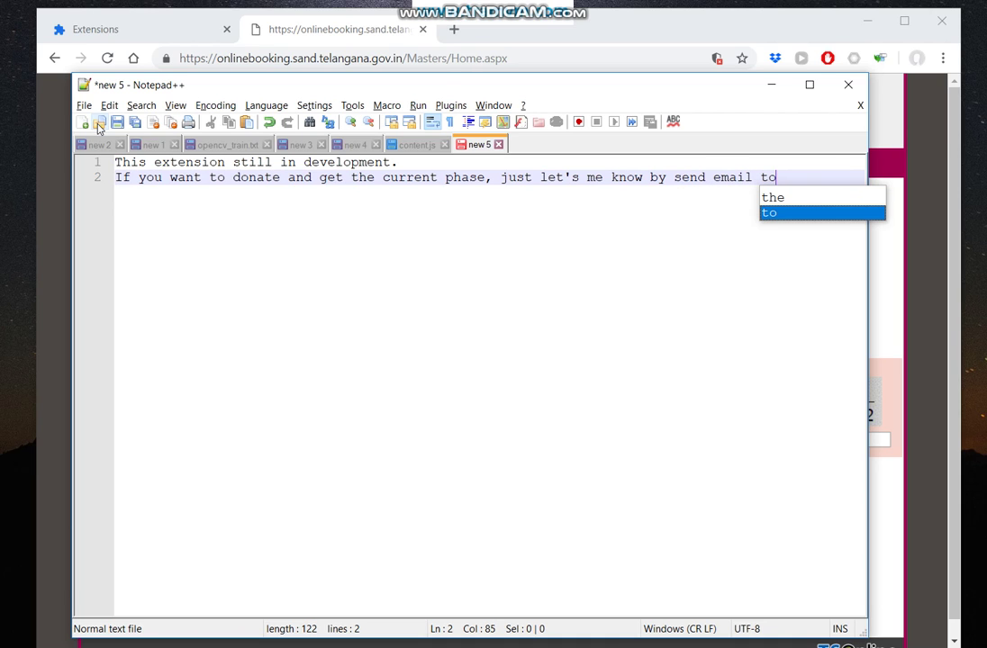
{"action": "key", "text": "Escape"}
Add the donation e-mail address and the line 'You will be free update when have news'.
{"action": "key", "text": "Return"}
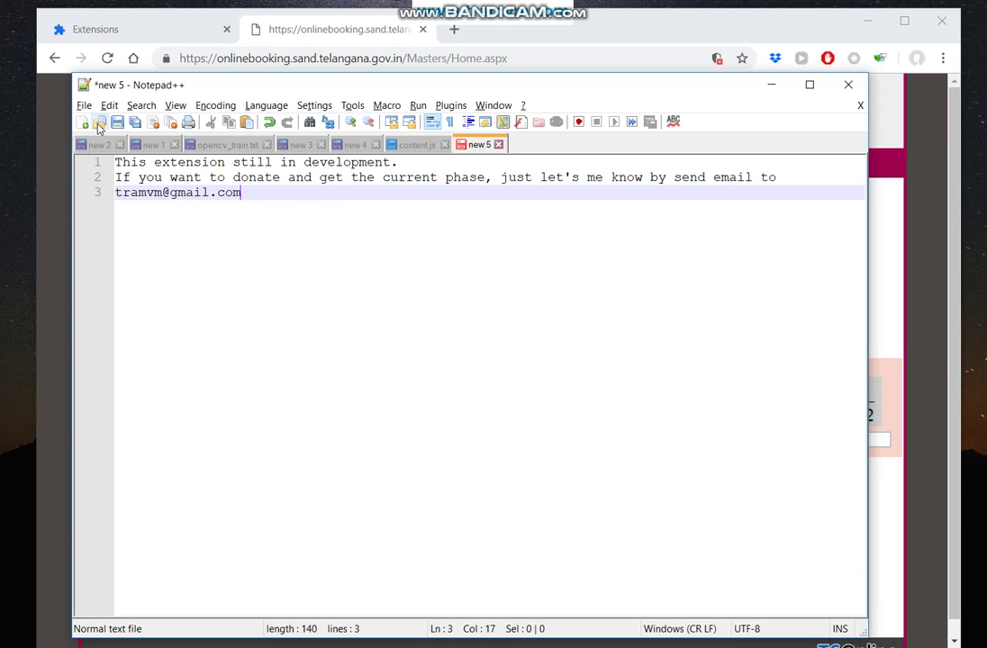
{"action": "key", "text": "Return"}
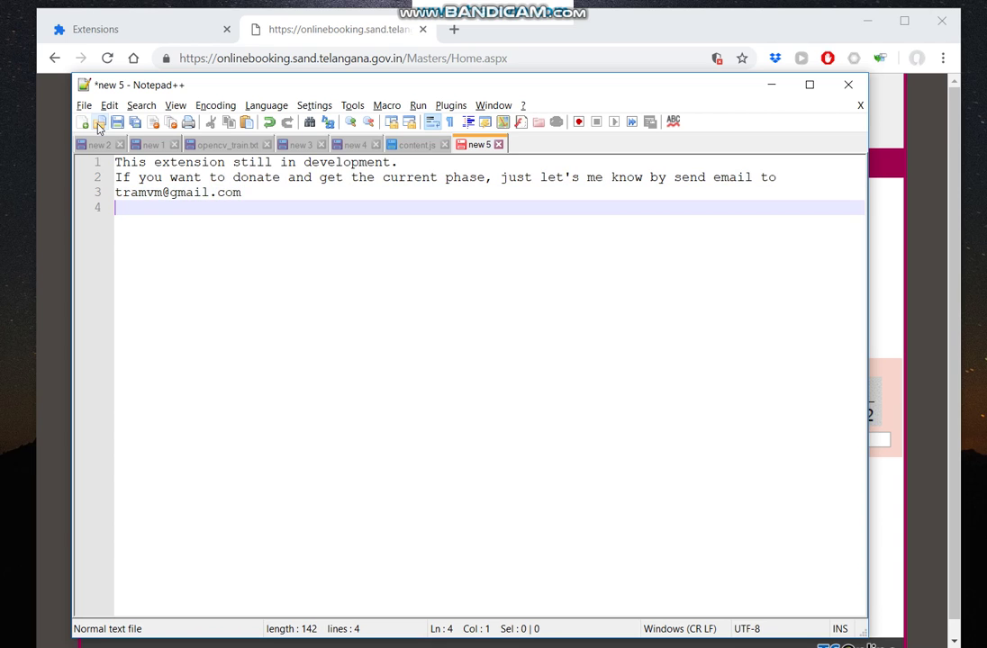
{"action": "type", "text": "You will be free"}
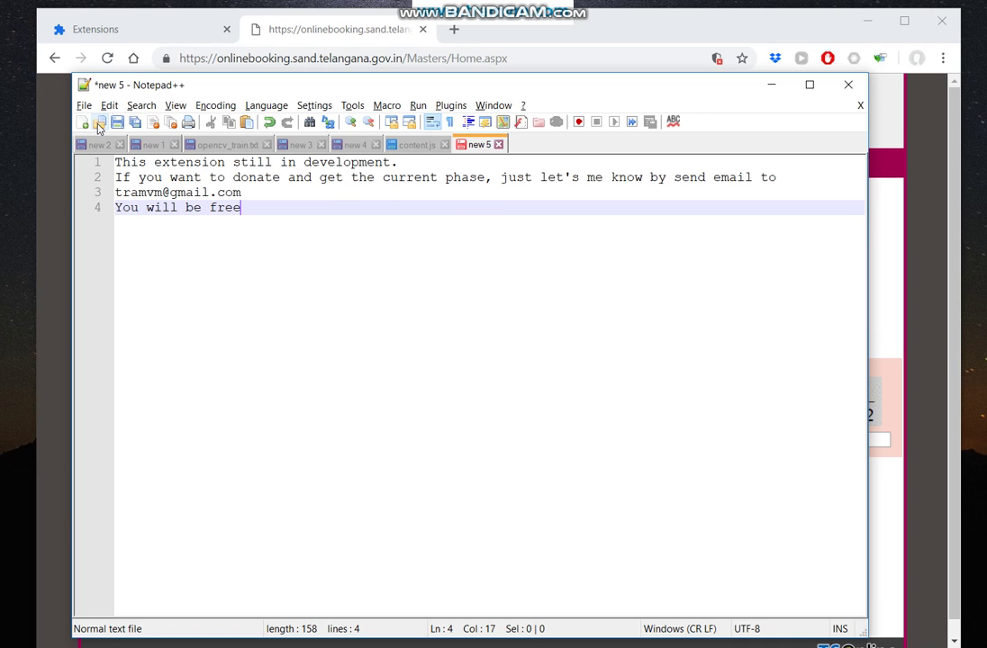
{"action": "type", "text": " update w"}
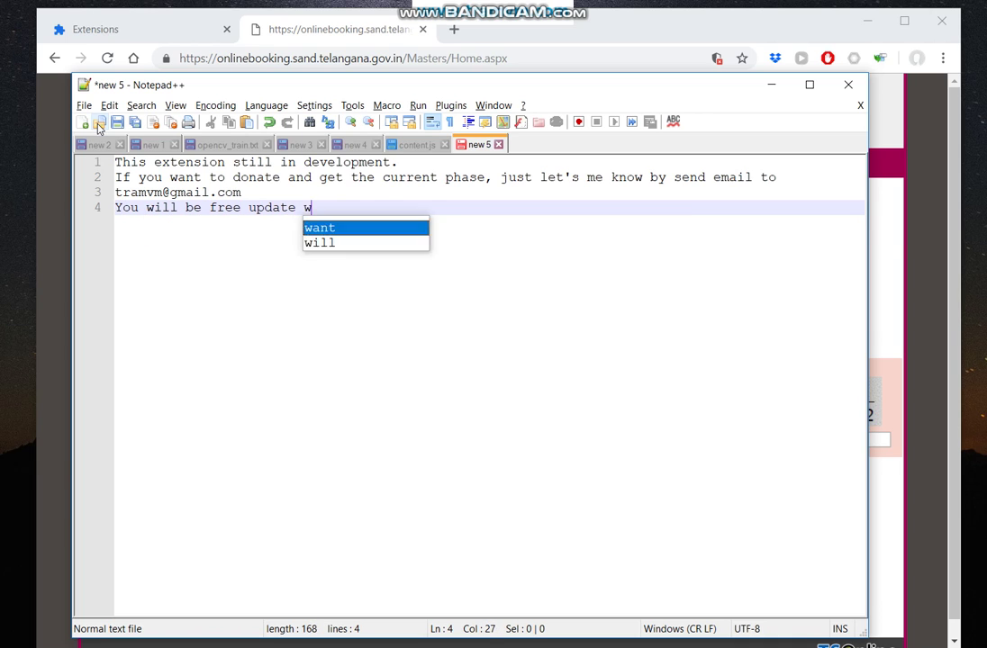
{"action": "type", "text": "hen ha"}
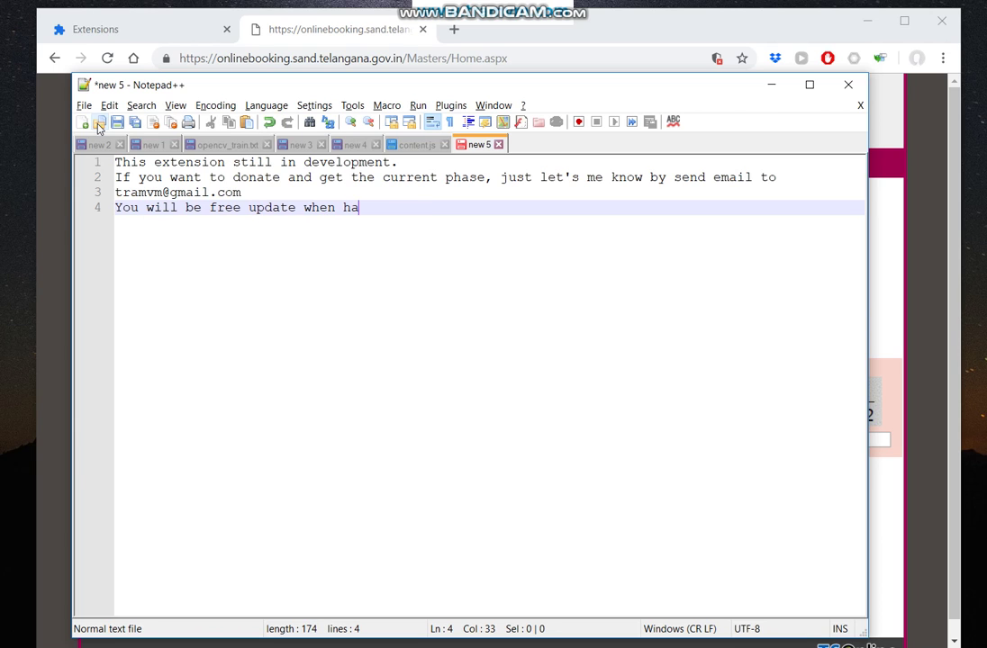
{"action": "type", "text": "ve news"}
Clear new 5 and type 'Thanks for your watching!!!' then 'At least subscribe my channel to get news.'.
{"action": "key", "text": "ctrl+a"}
{"action": "key", "text": "Delete"}
{"action": "type", "text": "Thanks f"}
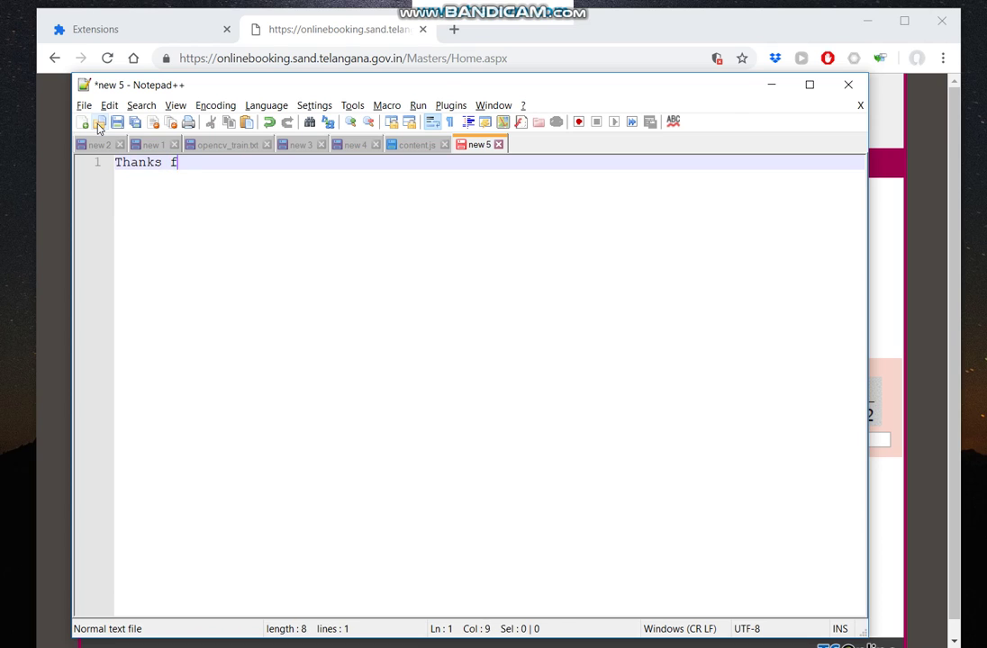
{"action": "type", "text": "or your"}
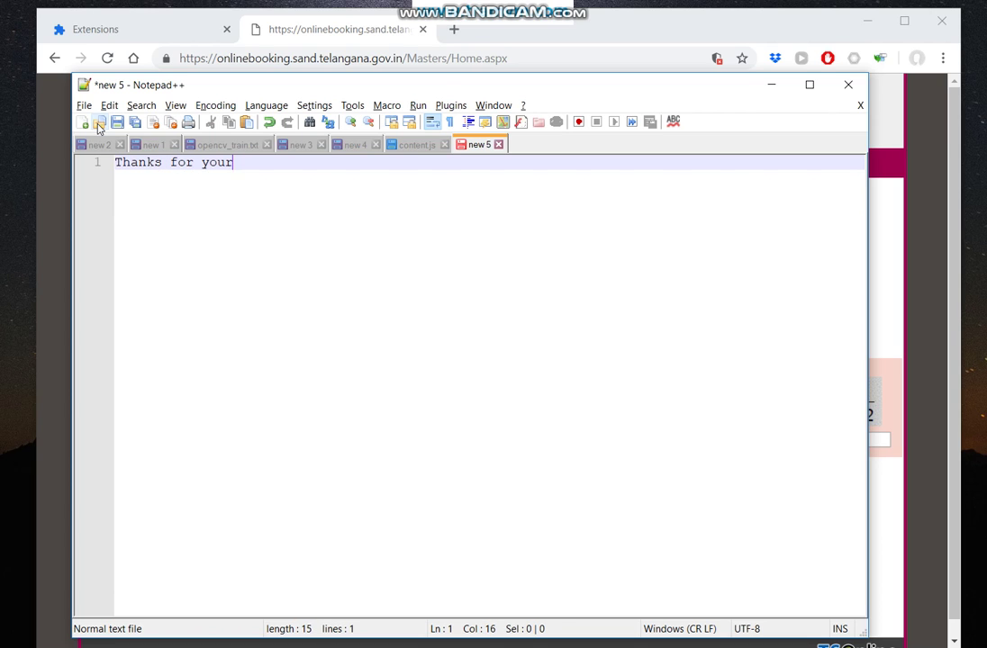
{"action": "type", "text": " watching!!!"}
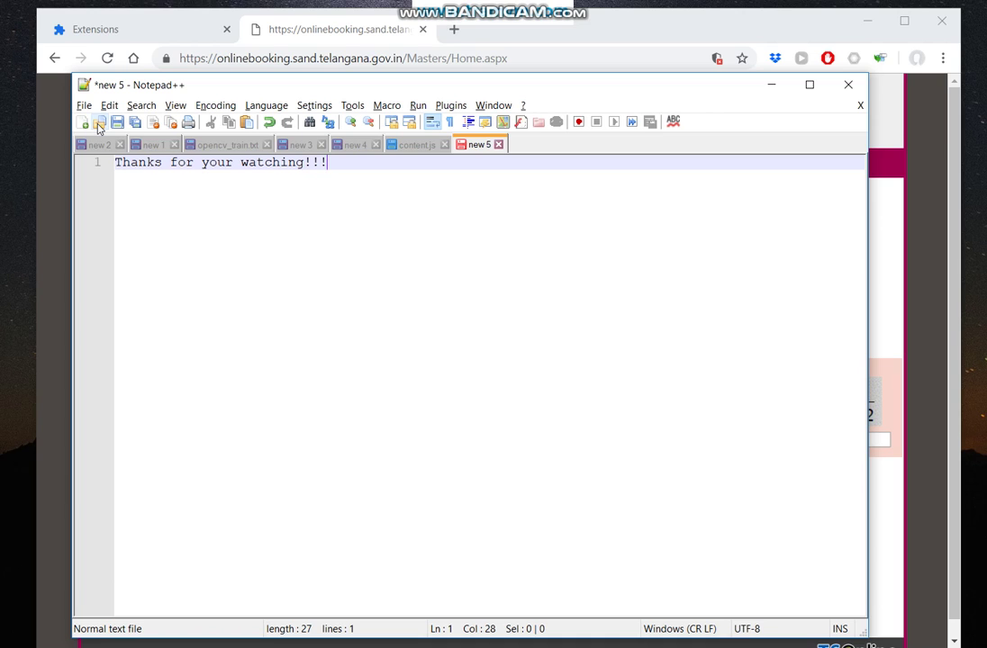
{"action": "key", "text": "Return"}
{"action": "type", "text": "At "}
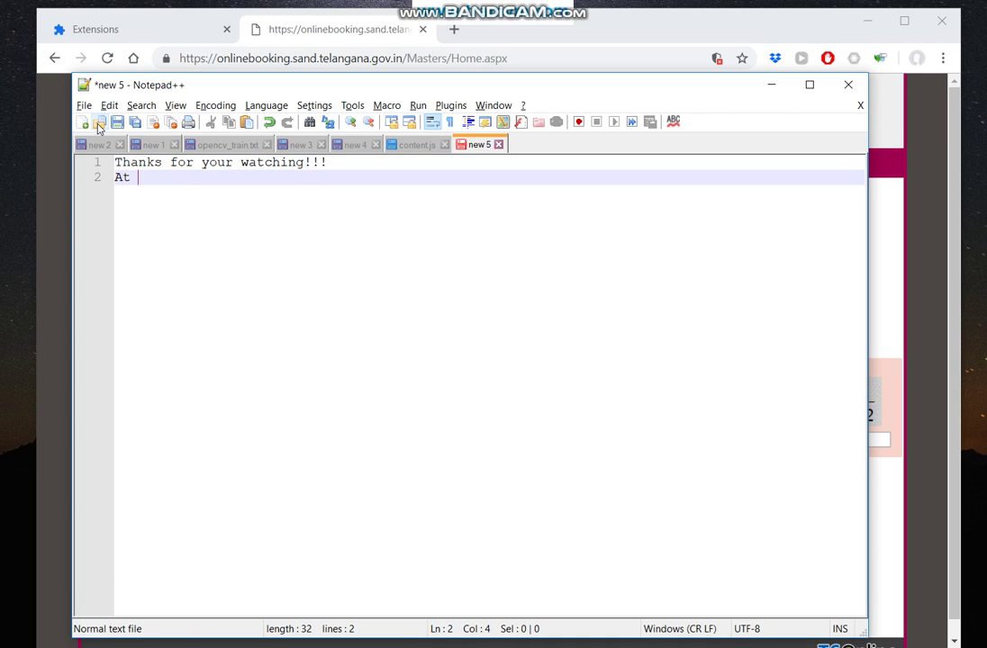
{"action": "type", "text": "least press"}
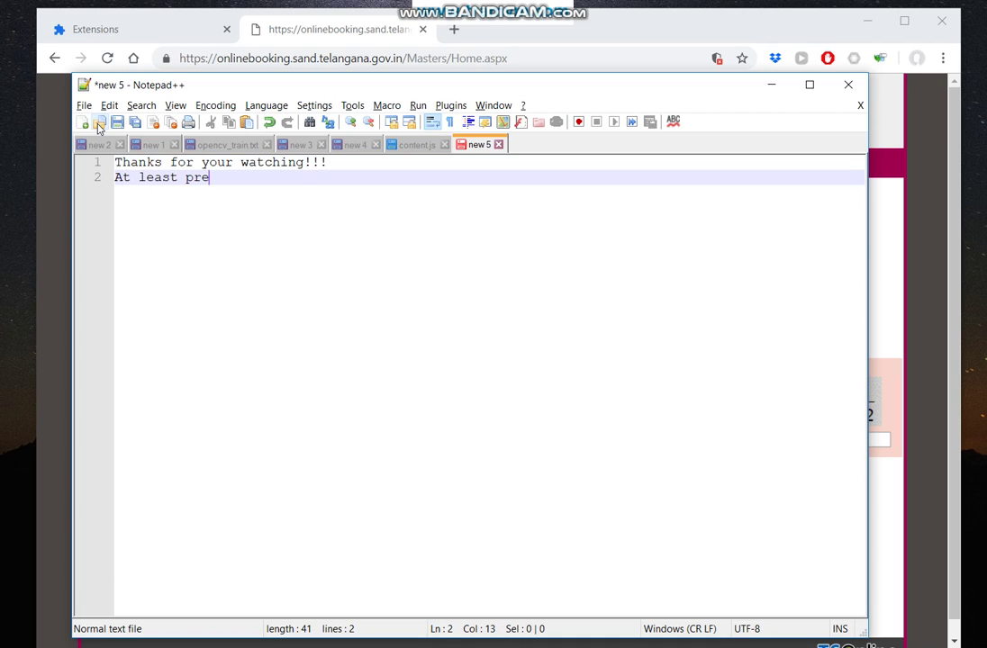
{"action": "key", "text": "BackSpace"}
{"action": "key", "text": "BackSpace"}
{"action": "key", "text": "BackSpace"}
{"action": "key", "text": "BackSpace"}
{"action": "key", "text": "BackSpace"}
{"action": "type", "text": "subscriv"}
{"action": "key", "text": "BackSpace"}
{"action": "type", "text": "be m"}
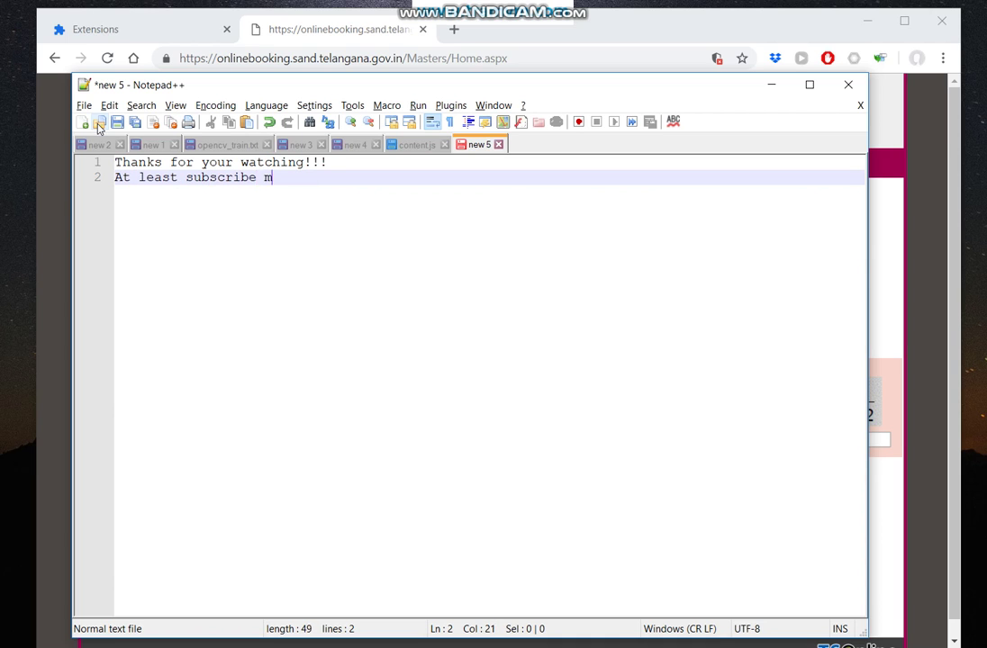
{"action": "type", "text": "y channel to"}
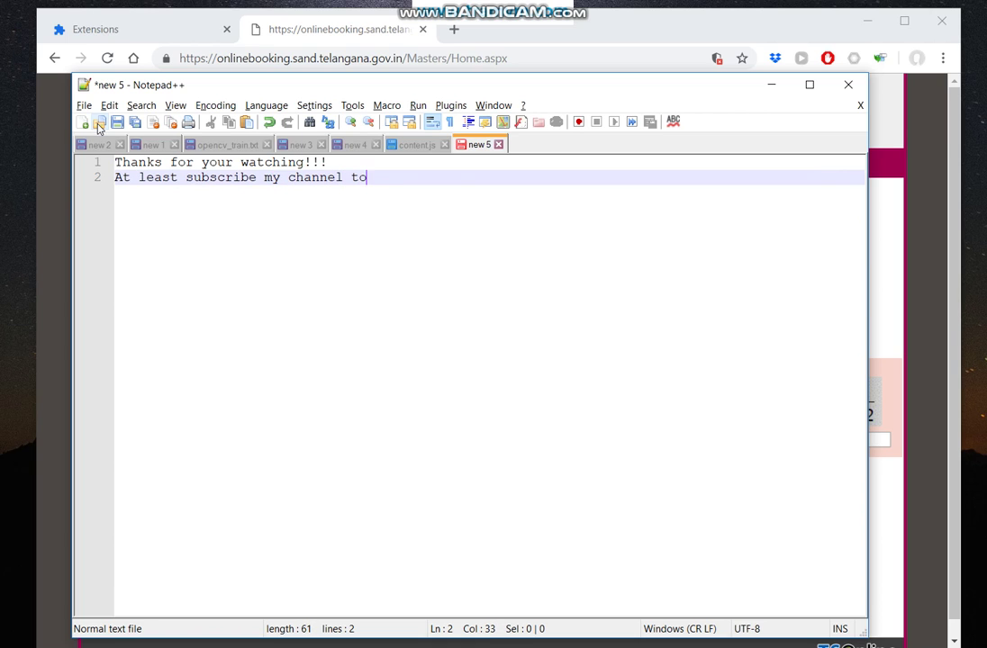
{"action": "type", "text": " get news."}
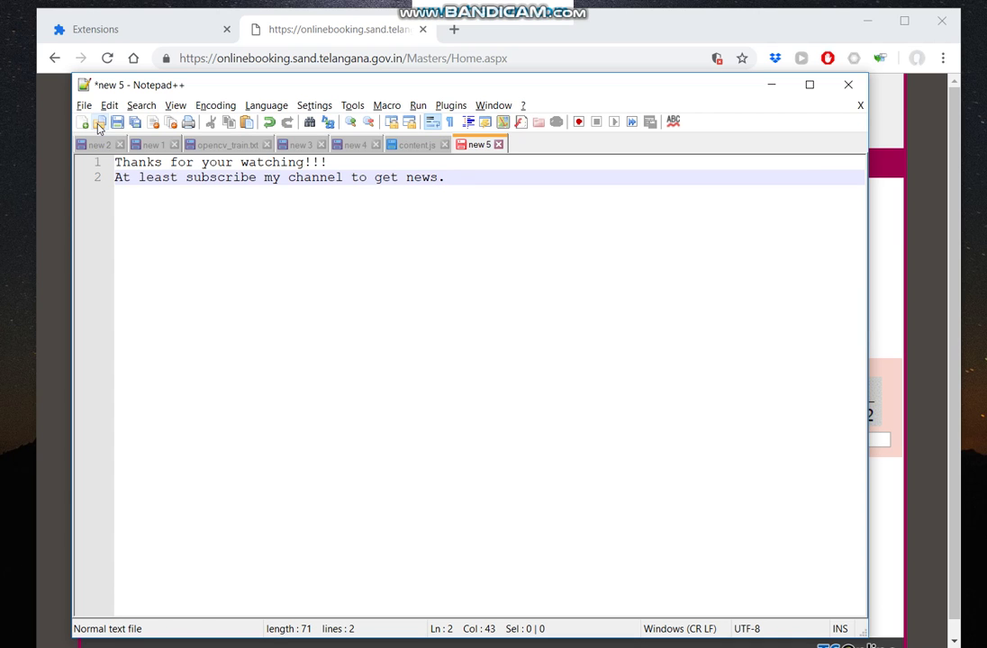